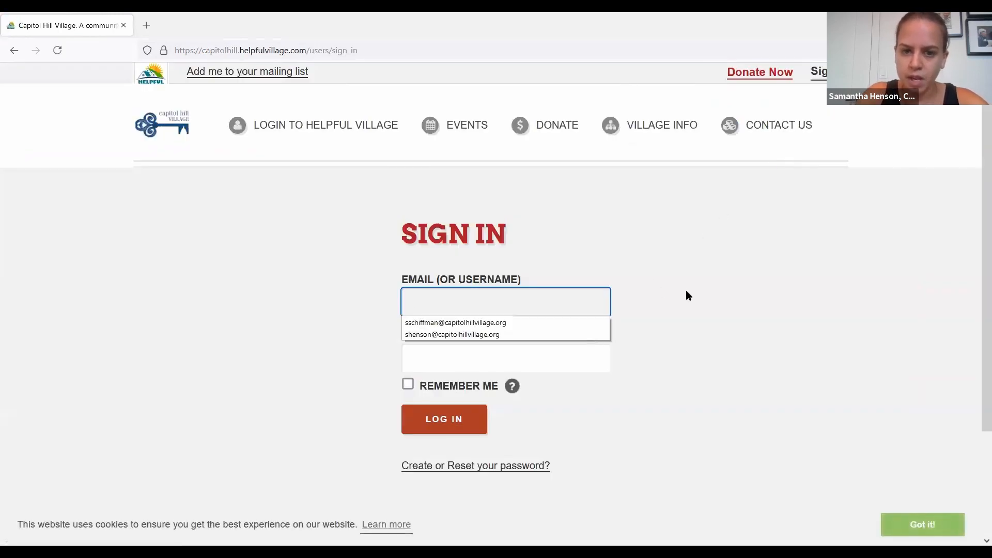
- Sign in to the village site with the account email and password, declining to save the login in the browser
left_click(687, 296)
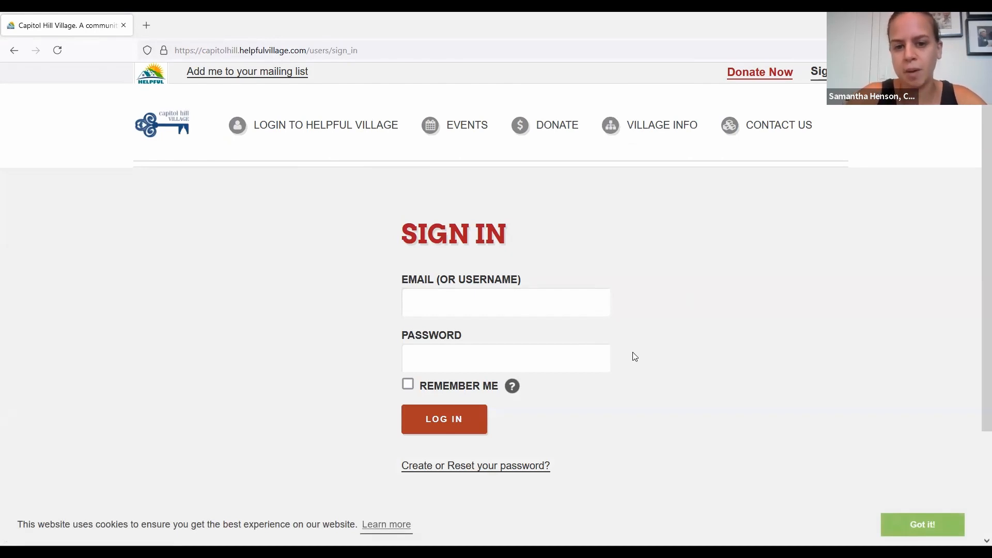
left_click(562, 303)
left_click(499, 323)
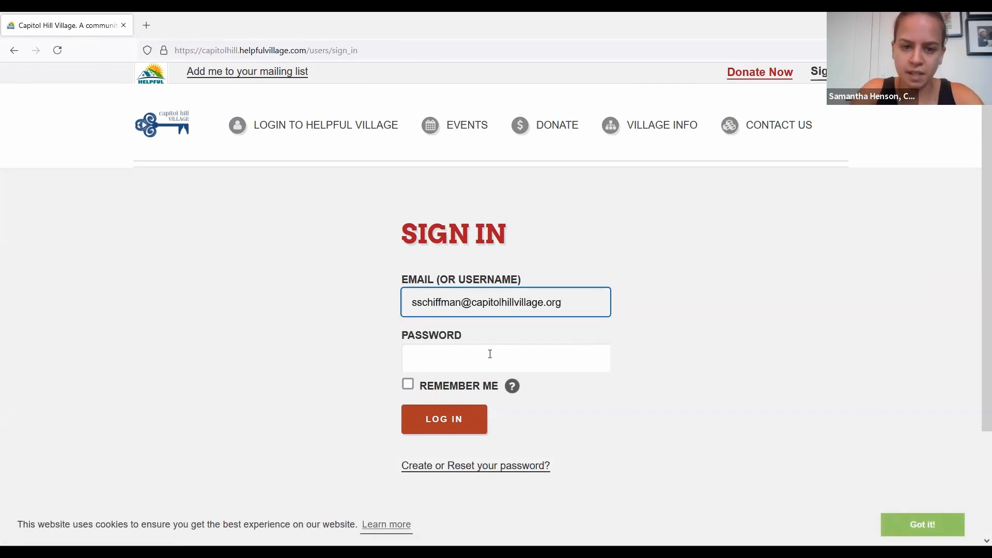
left_click(490, 354)
type("••••••••••")
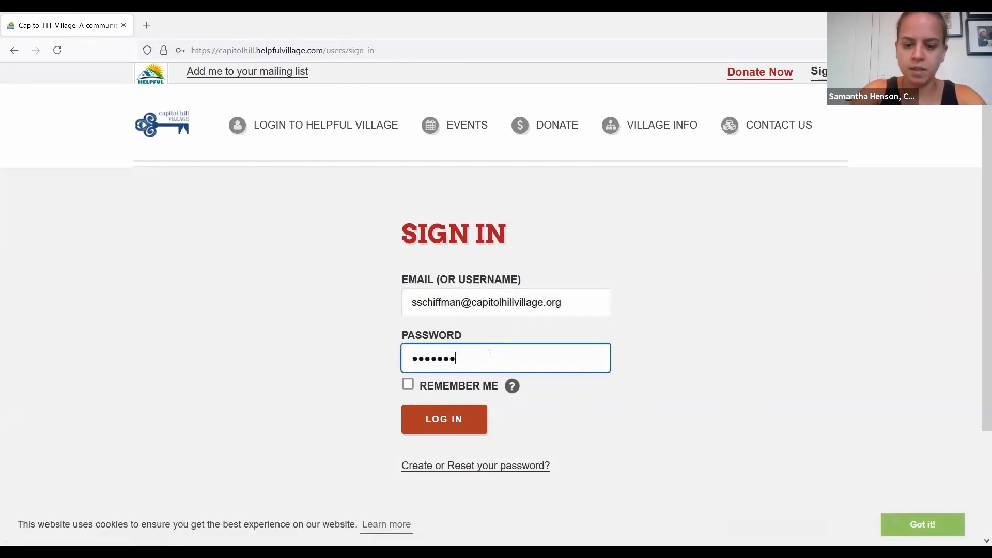
type("••••")
key("Return")
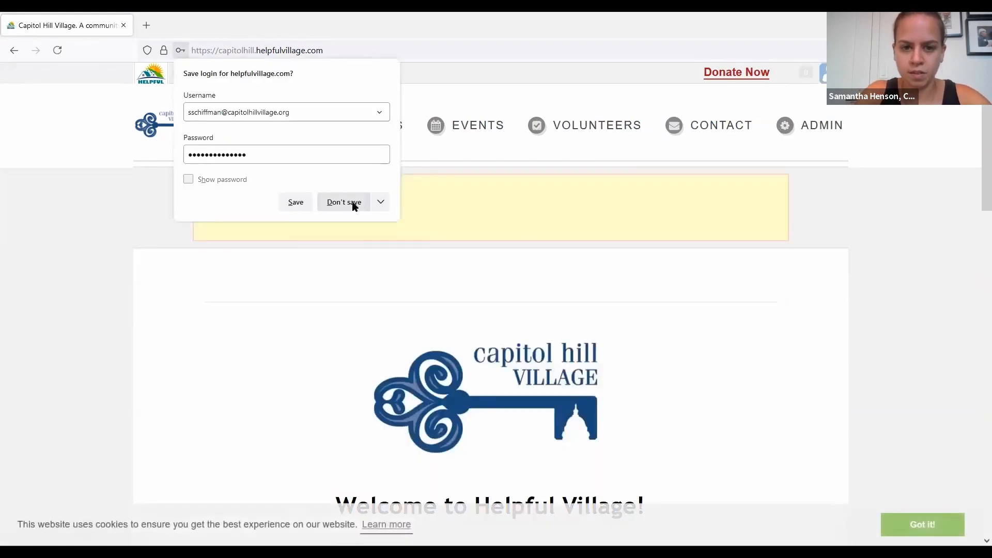
left_click(352, 202)
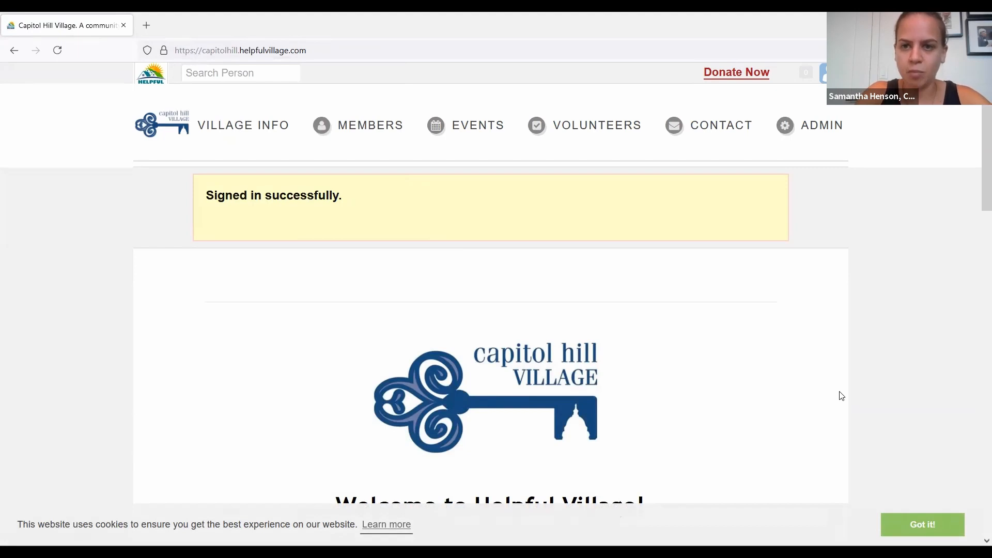
- Look through the welcome page, including its introduction, training link, password help, upcoming events and contact details
scroll(841, 396, "down", 1)
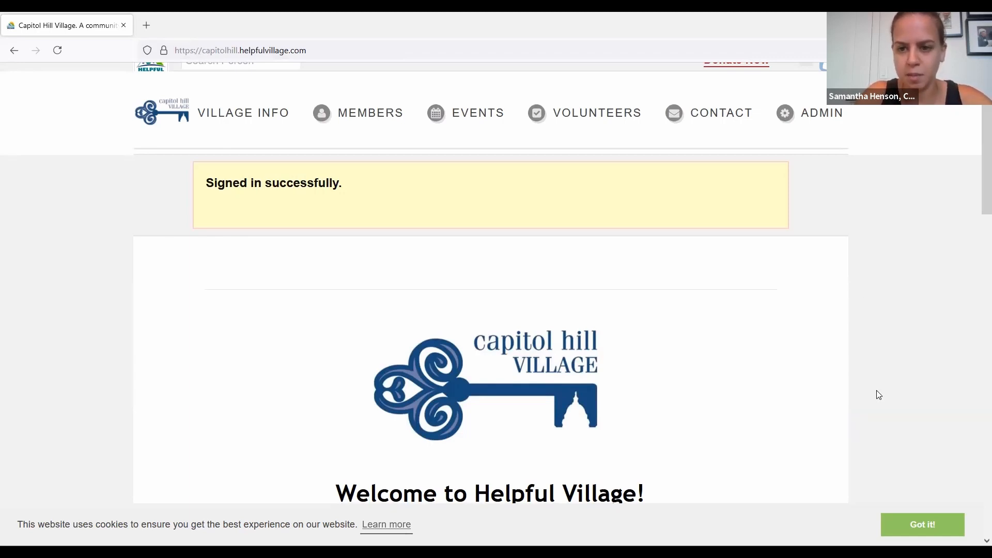
scroll(879, 391, "down", 3)
scroll(880, 392, "down", 5)
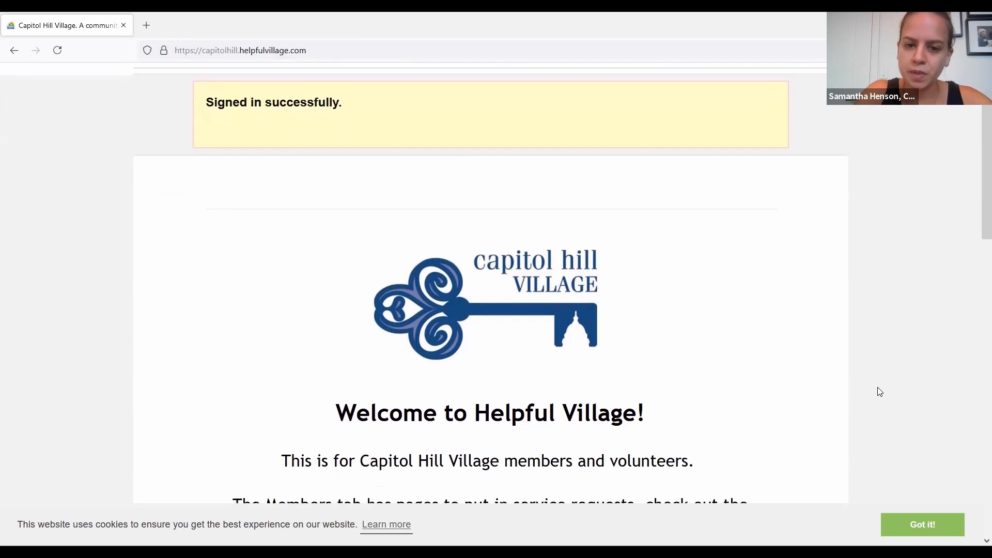
scroll(880, 392, "down", 4)
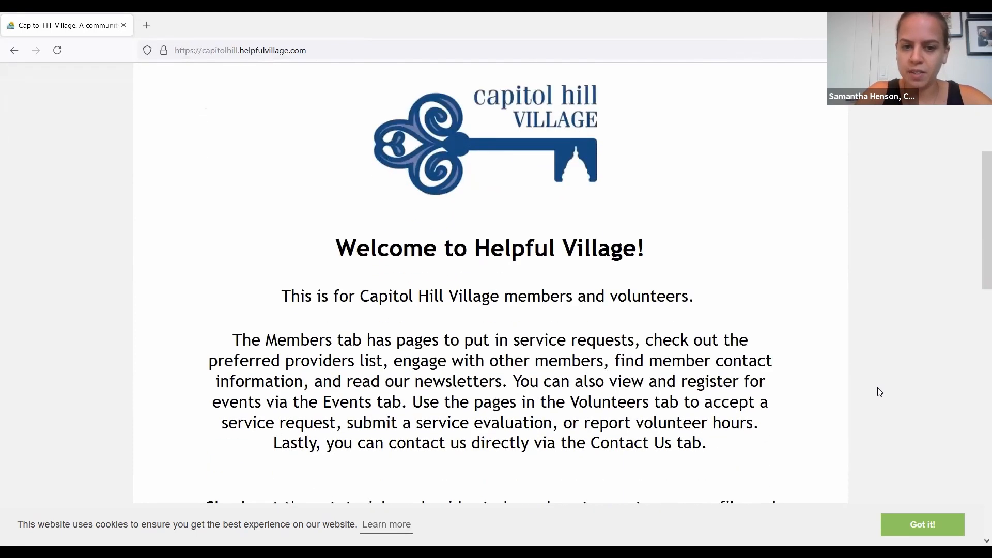
scroll(880, 392, "down", 13)
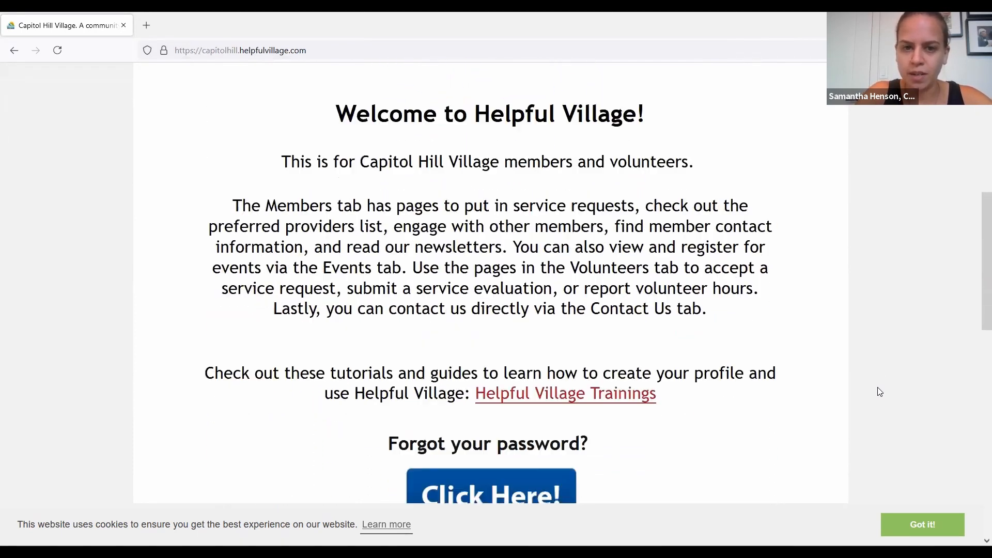
scroll(880, 392, "down", 7)
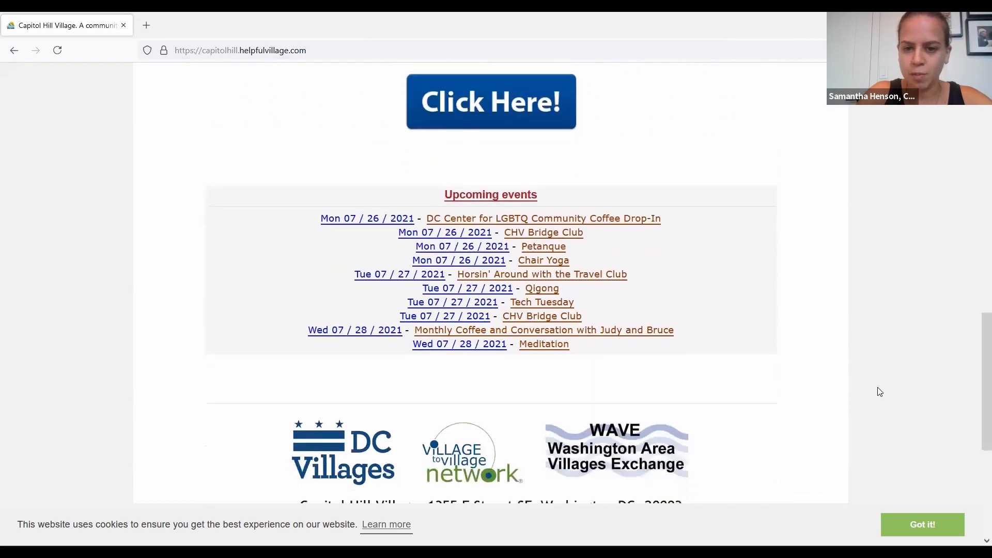
scroll(880, 392, "up", 11)
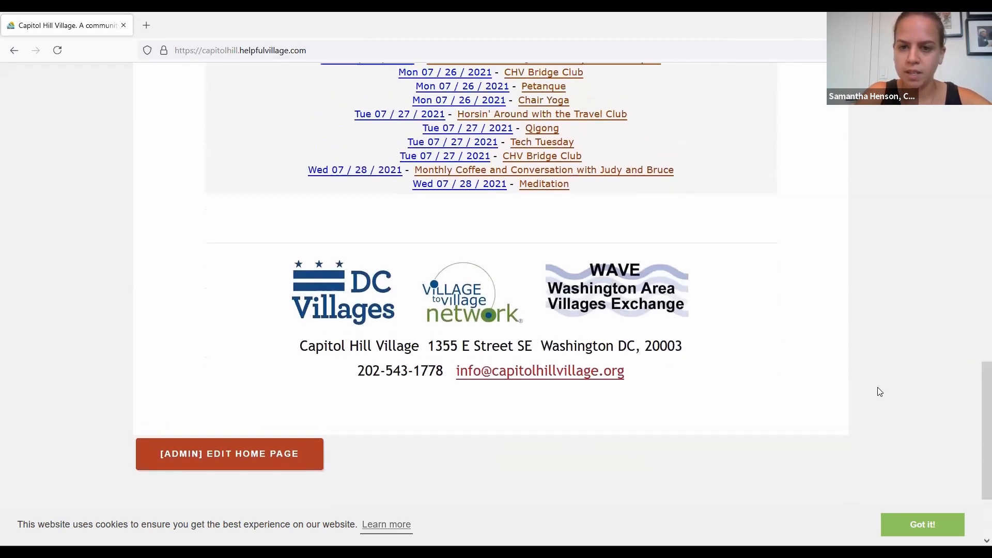
scroll(880, 392, "up", 13)
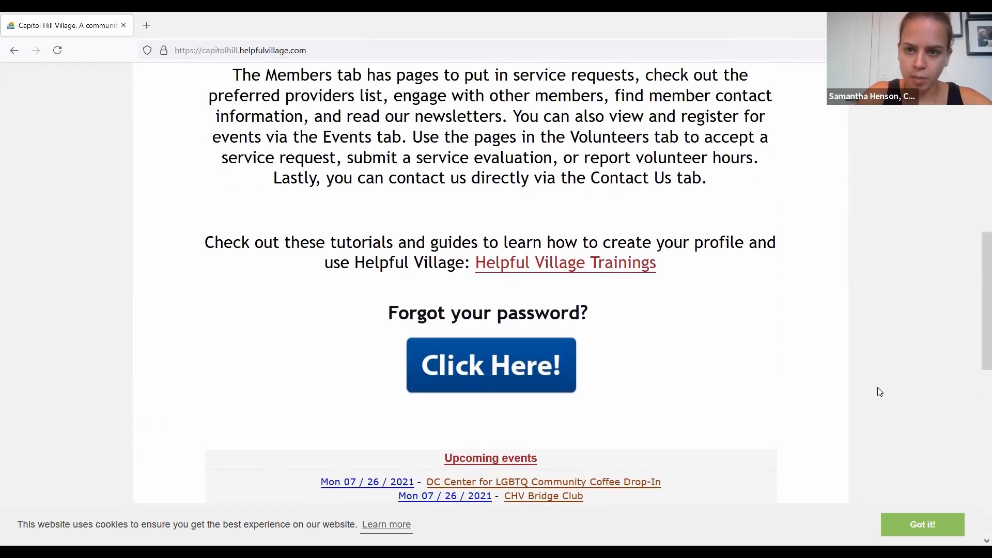
scroll(879, 392, "up", 6)
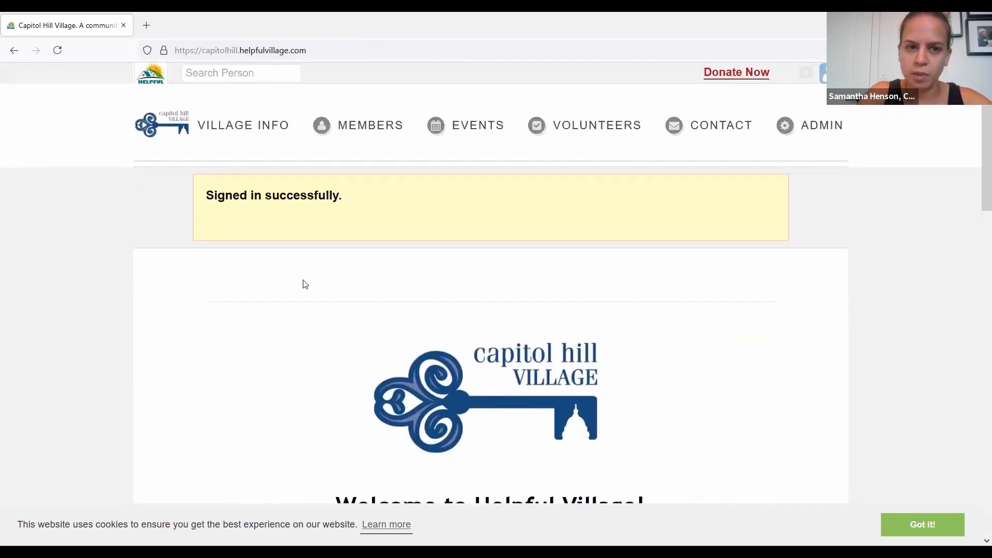
left_click(274, 135)
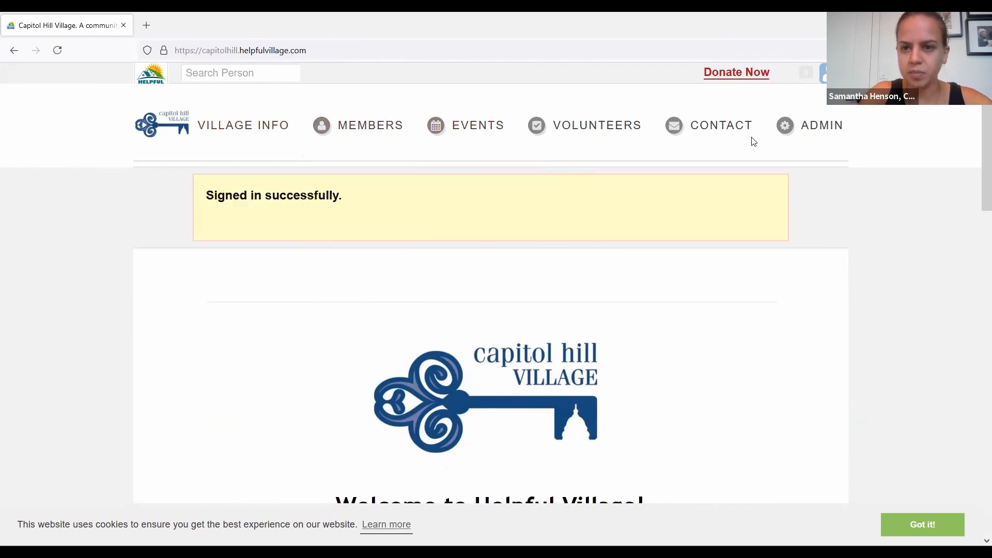
left_click(215, 129)
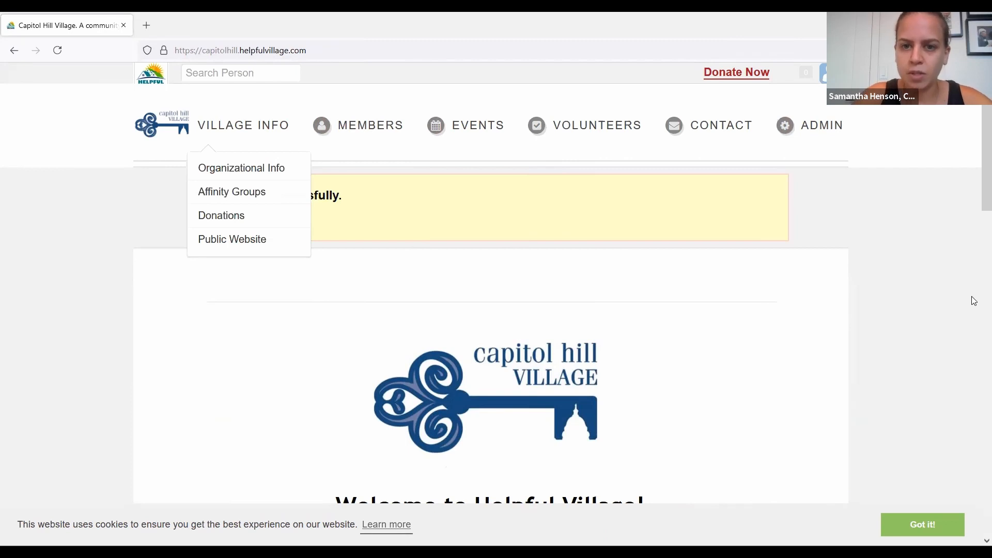
left_click(919, 271)
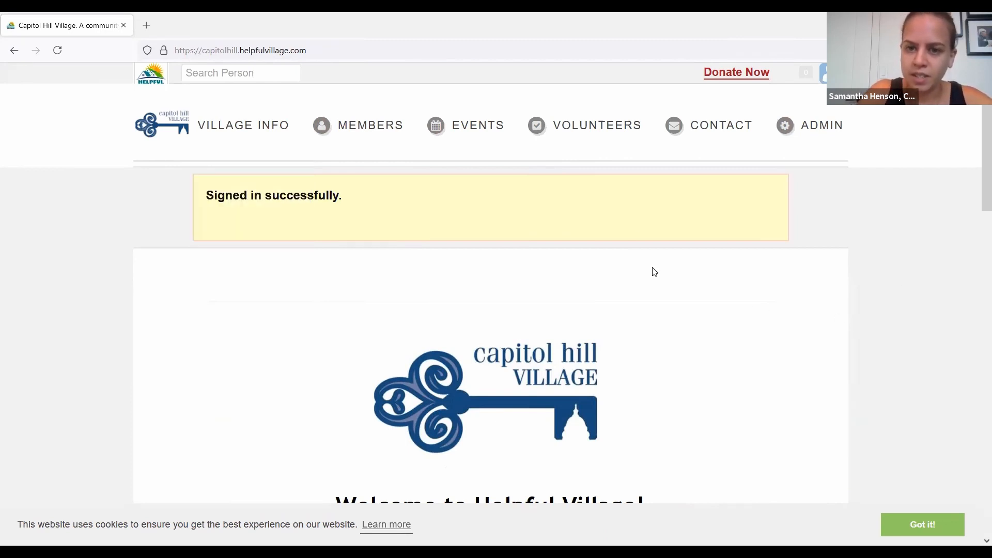
- Open the volunteers' Reporting hours form for adding an hours report
left_click(578, 132)
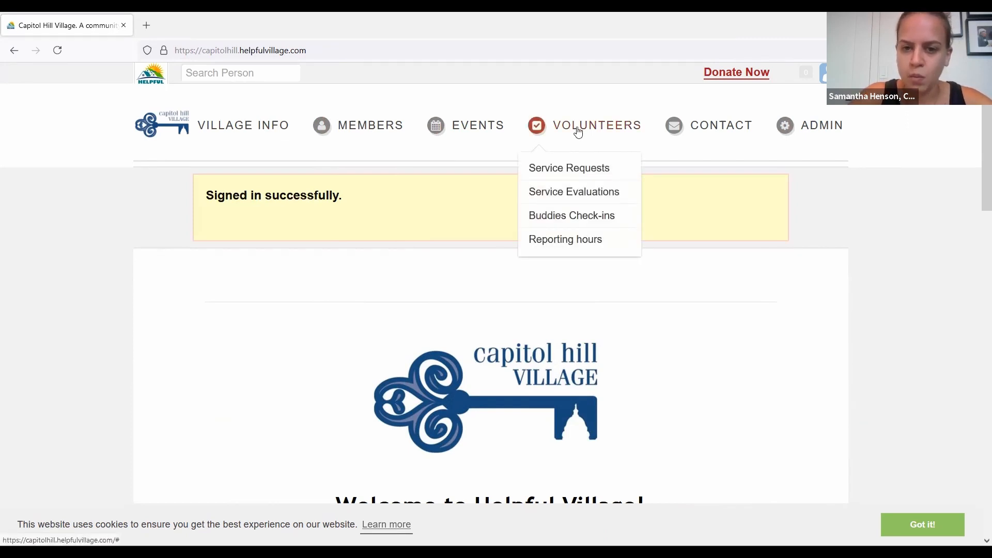
left_click(574, 241)
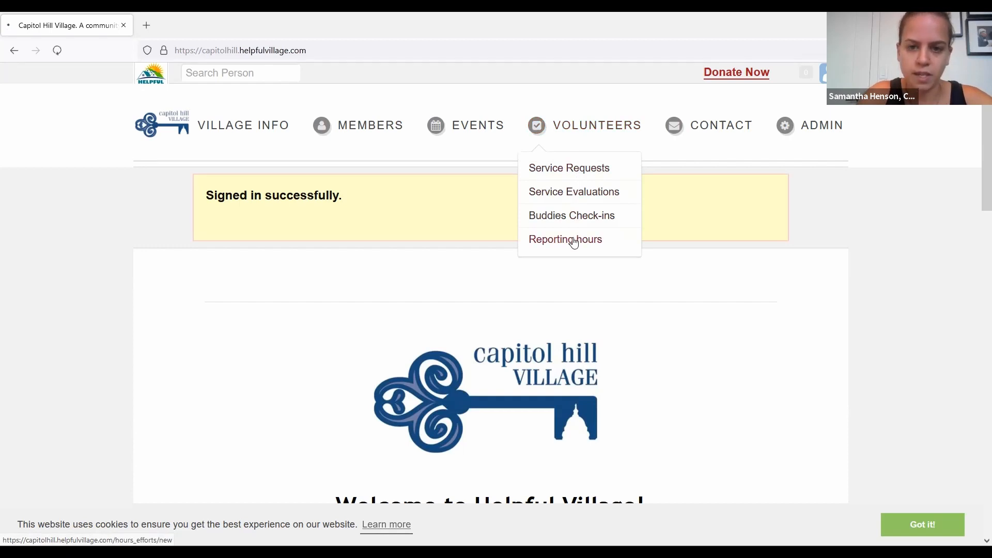
scroll(575, 242, "down", 5)
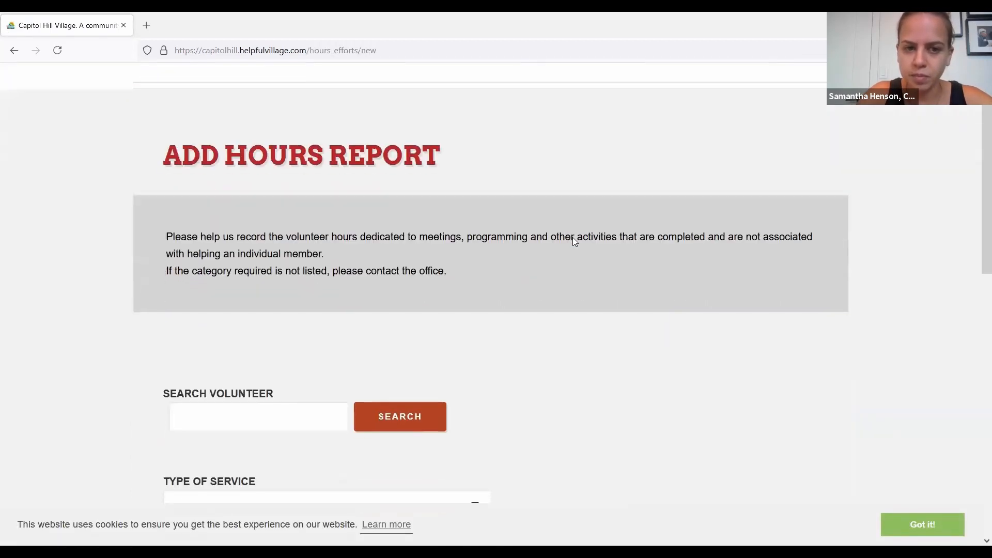
- Search the volunteers for "vol" and select the matching person for the hours report
scroll(575, 242, "down", 5)
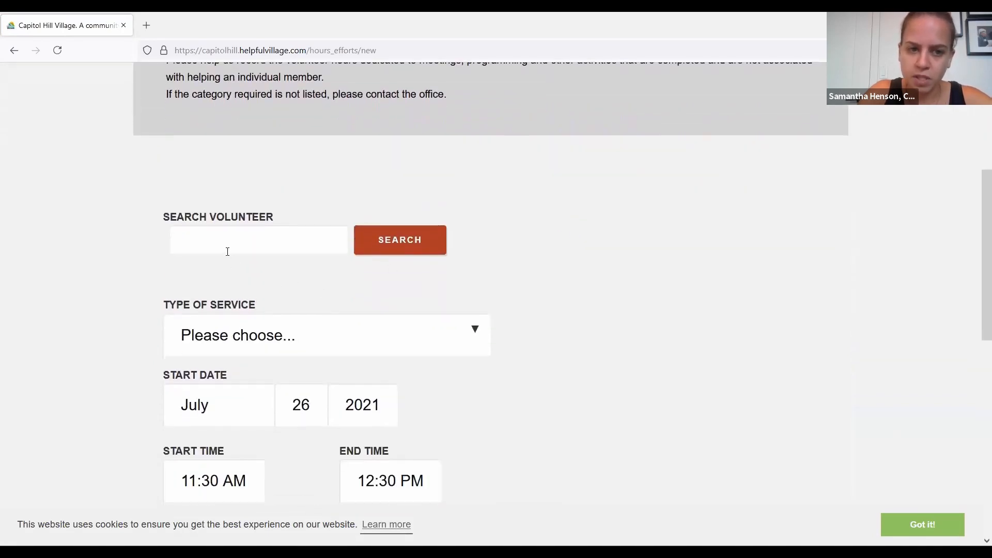
left_click(227, 249)
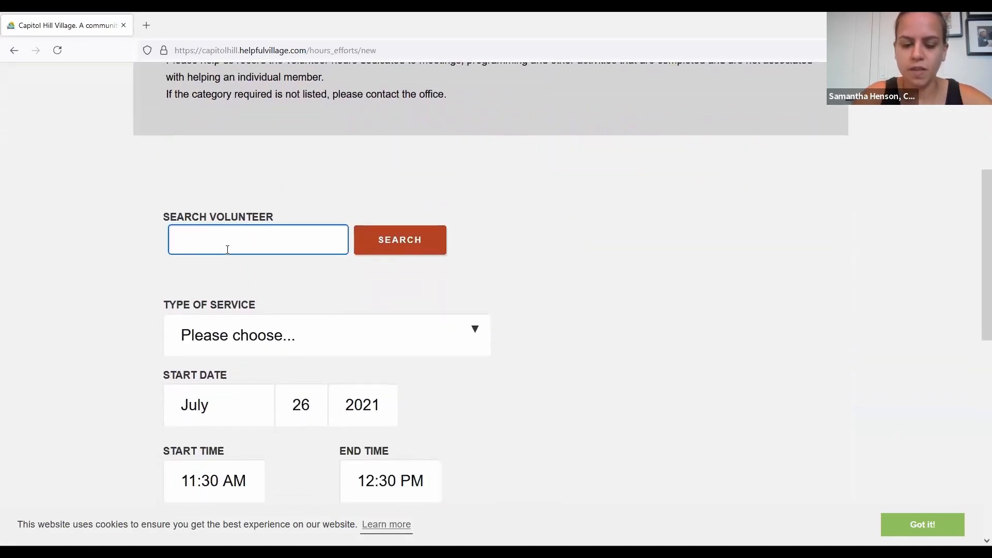
type("vol")
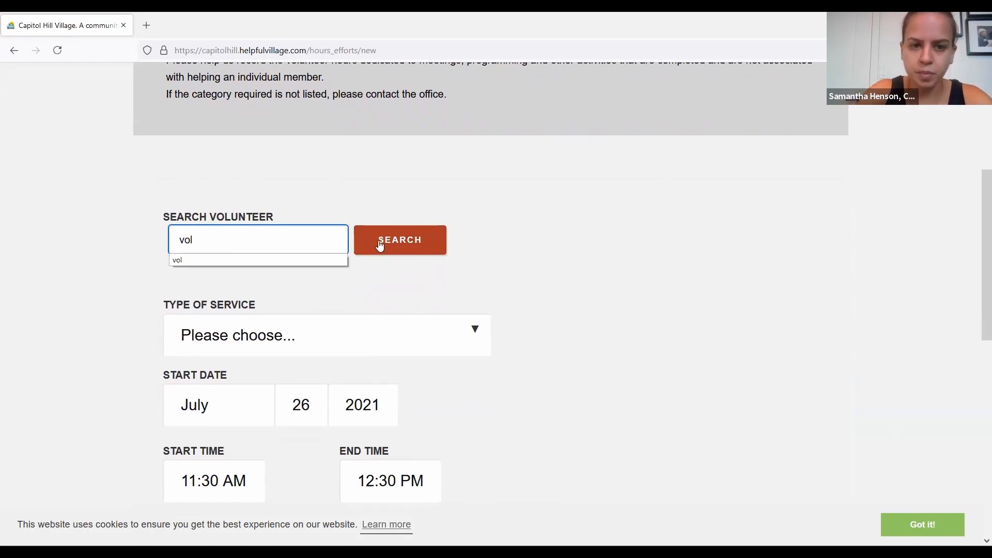
left_click(382, 245)
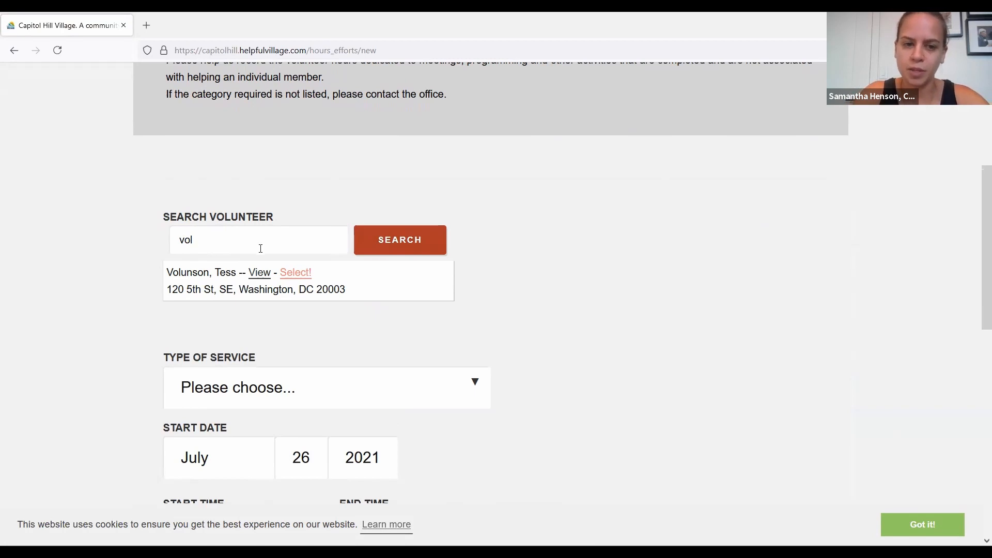
left_click(288, 277)
- Set the hours report's type of service to Office Volunteers
scroll(288, 282, "down", 3)
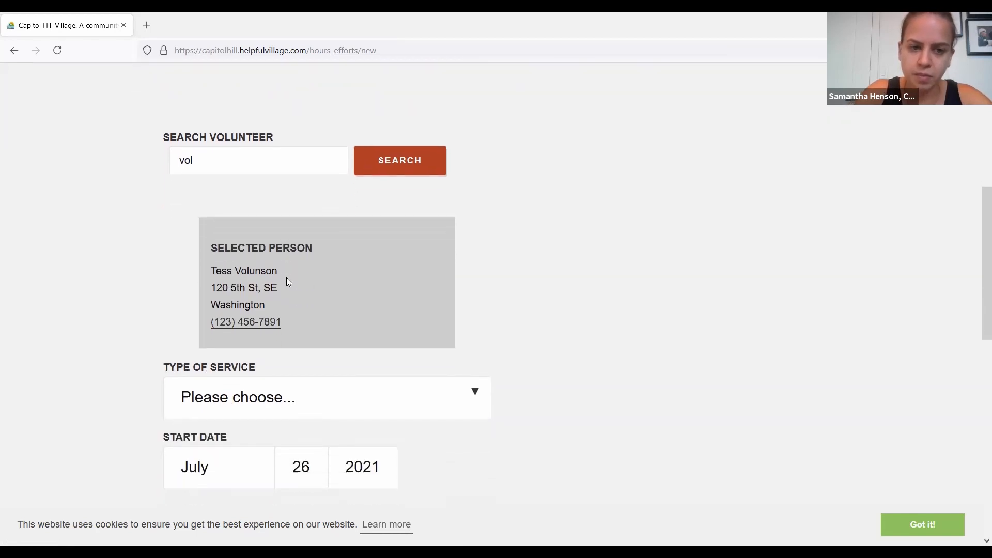
scroll(287, 282, "down", 2)
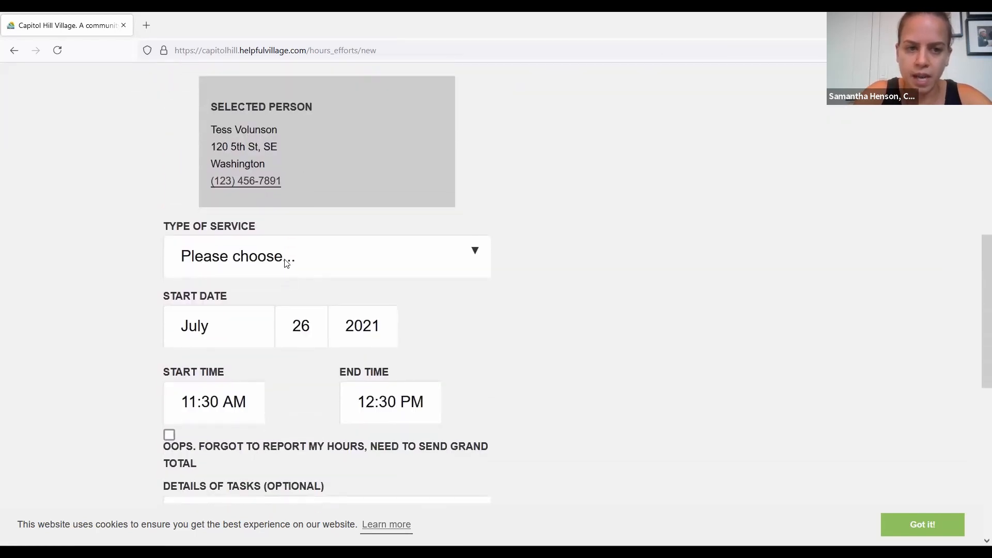
scroll(422, 292, "down", 1)
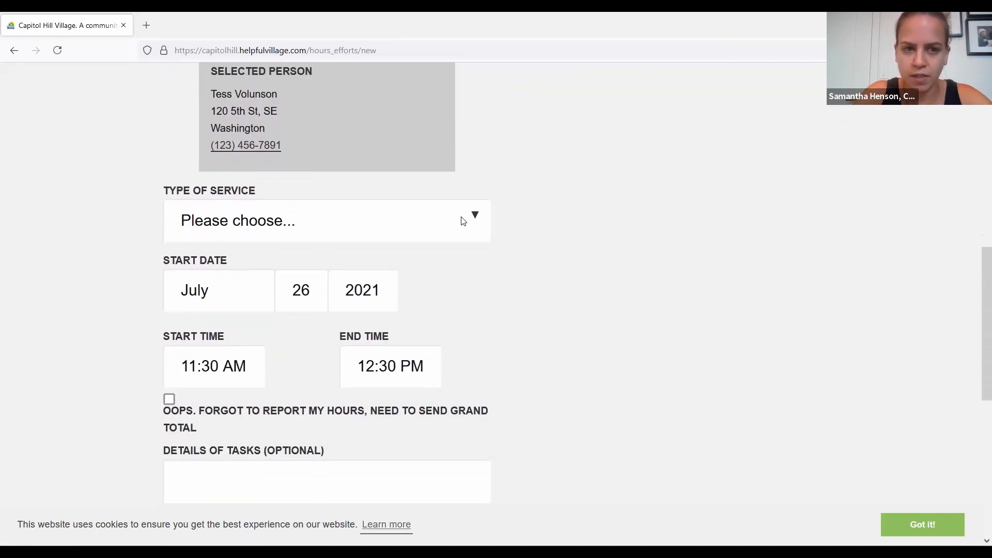
left_click(463, 222)
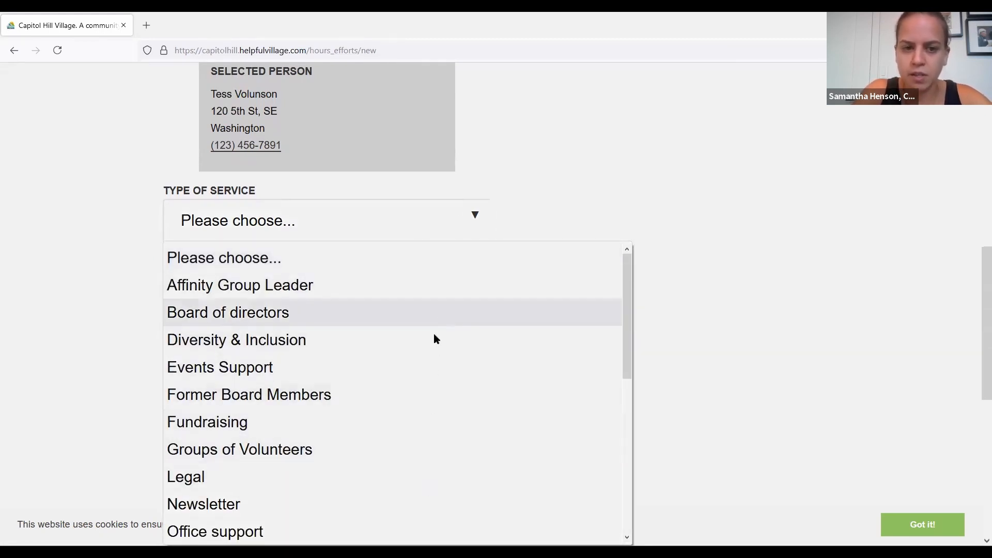
scroll(417, 494, "down", 2)
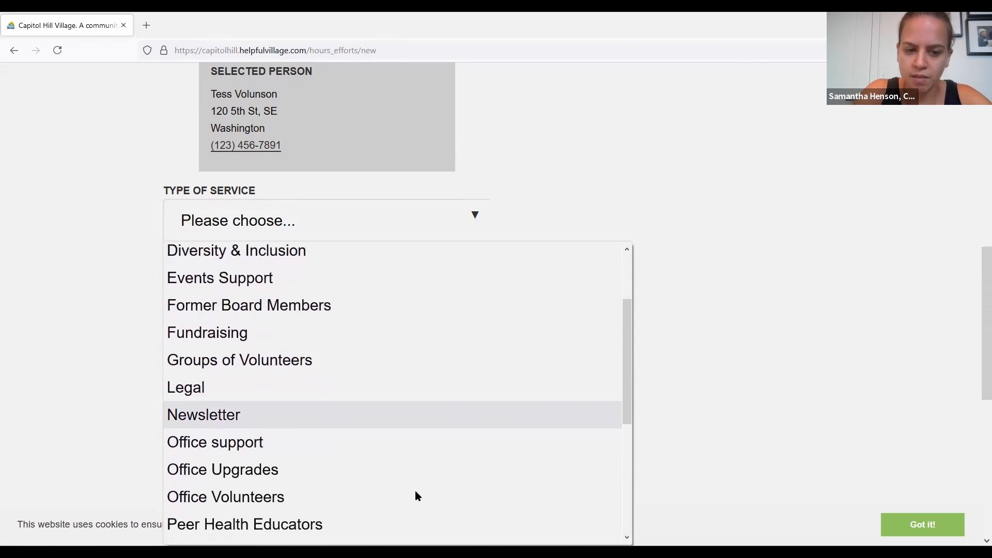
scroll(417, 494, "down", 3)
scroll(417, 495, "down", 1)
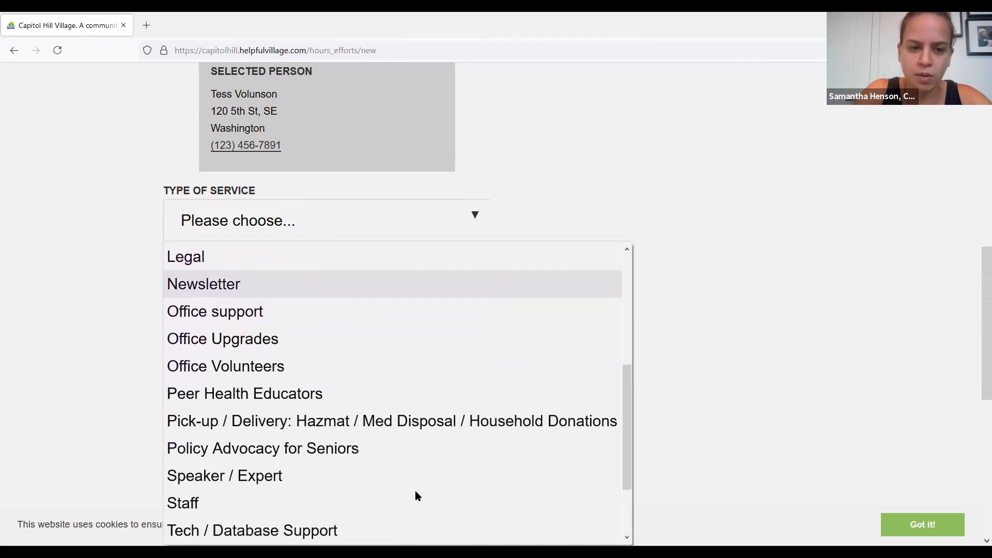
left_click(277, 368)
- Review the month, day and year choices of the report's start date without changing them
scroll(484, 323, "down", 1)
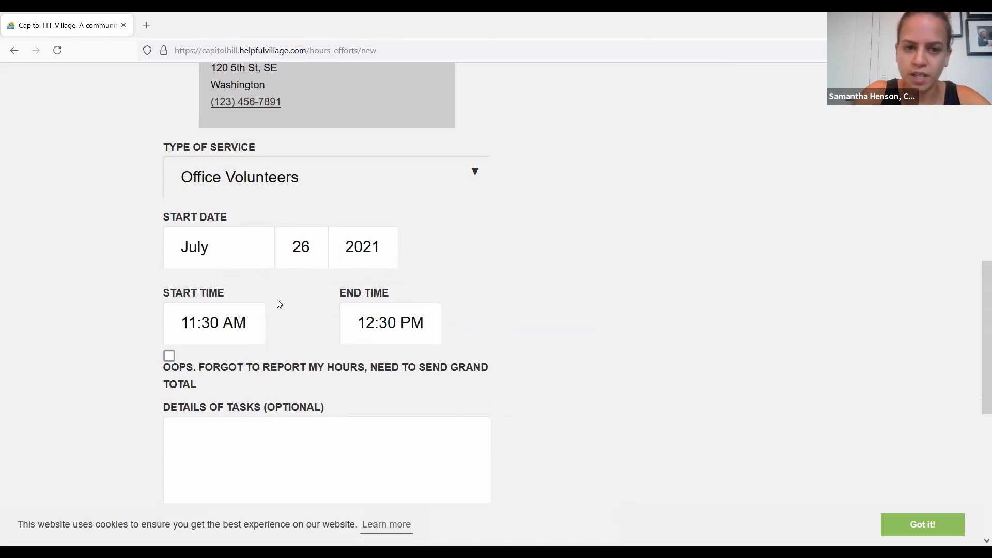
left_click(220, 250)
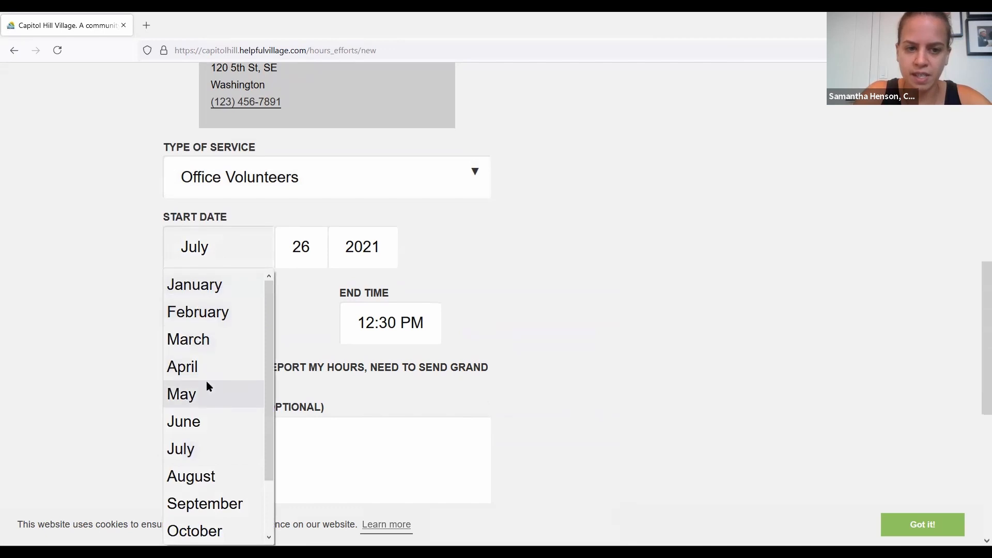
left_click(297, 260)
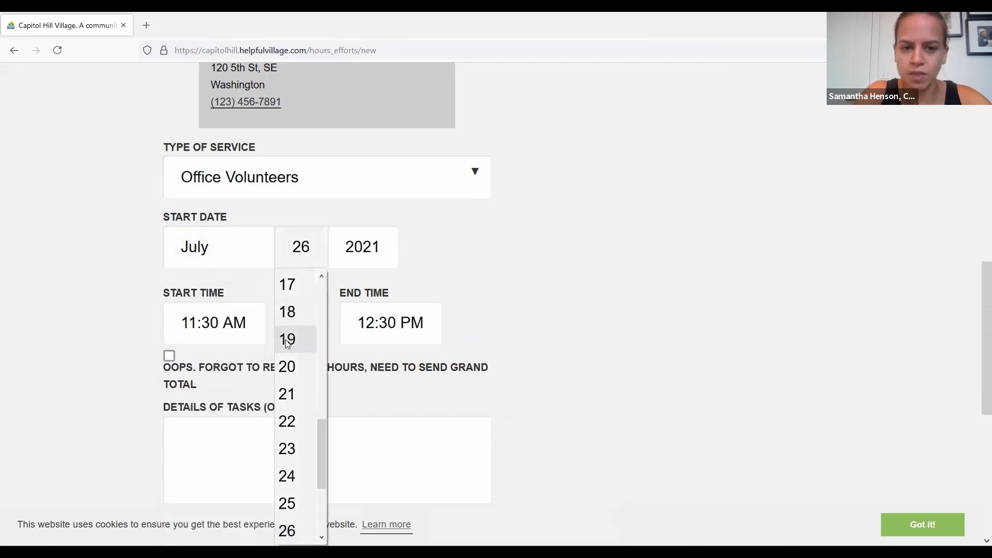
left_click(343, 243)
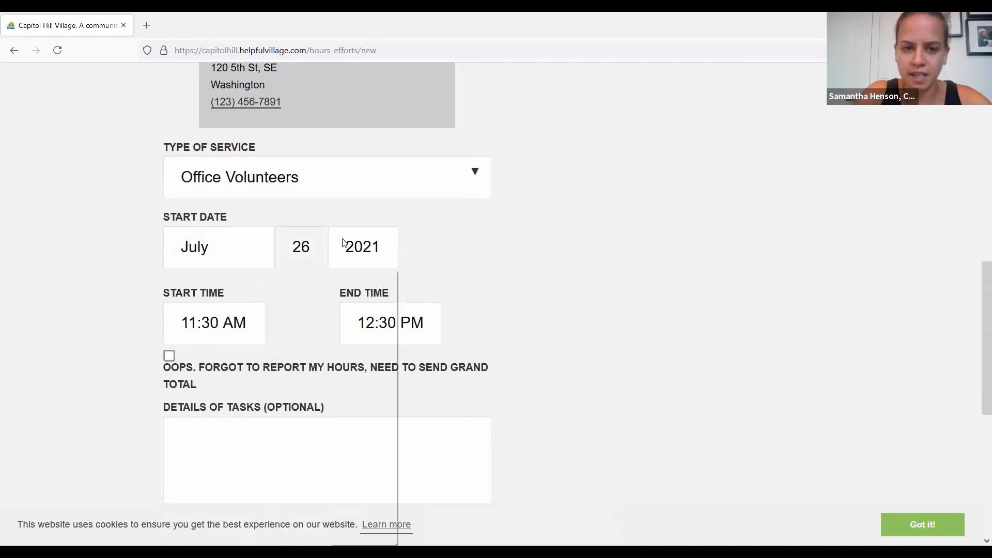
left_click(480, 250)
- Set the hours report's start time to 9:00 AM and its end time to 11:00 AM
scroll(482, 252, "down", 1)
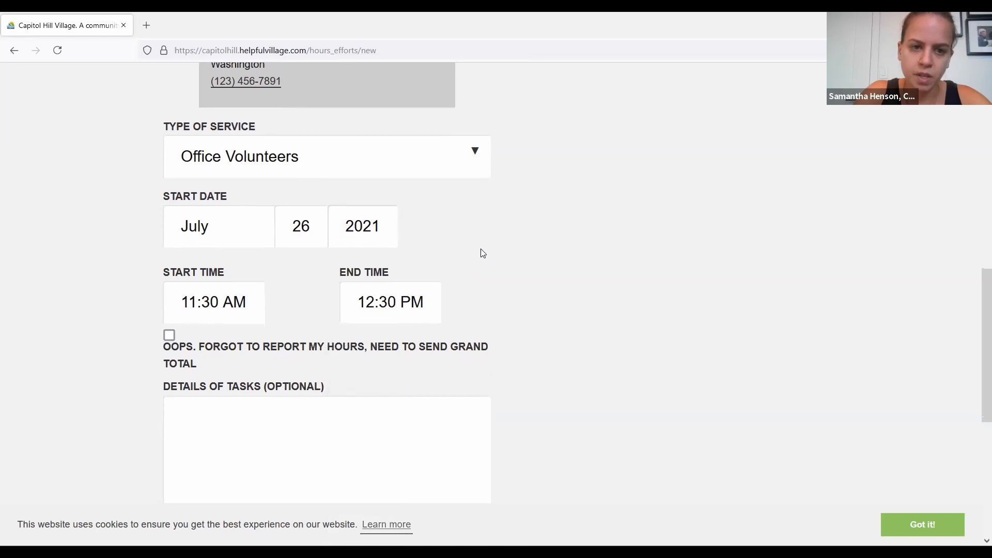
left_click(237, 308)
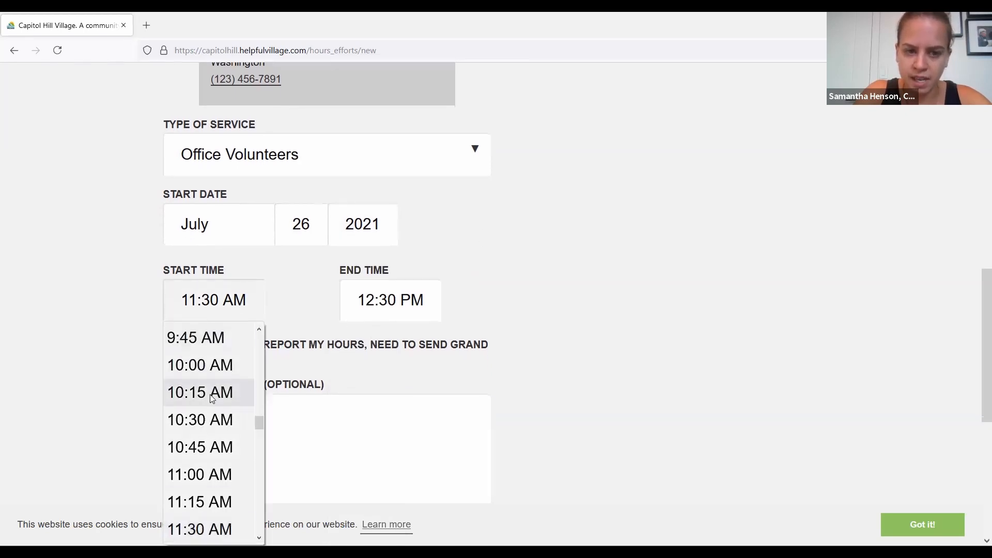
scroll(211, 395, "up", 3)
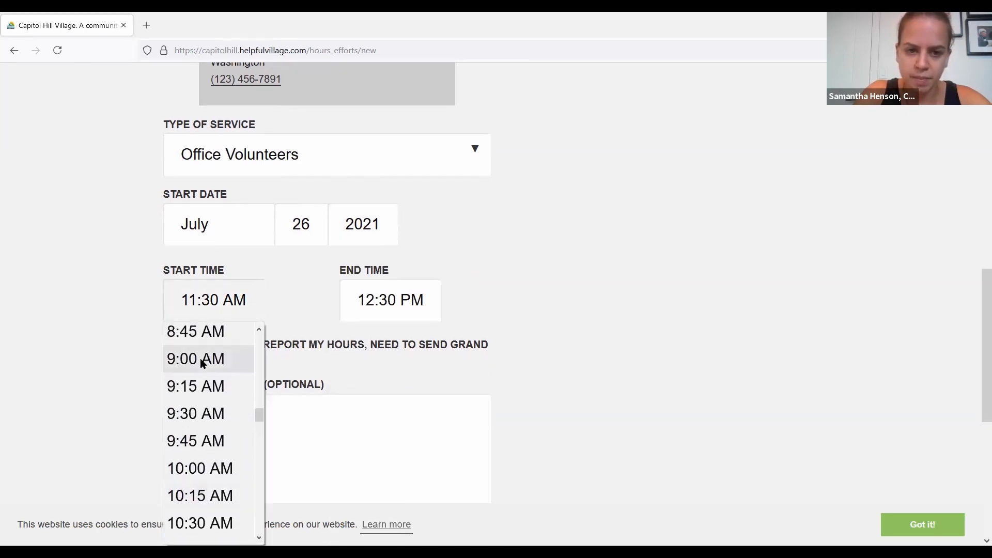
left_click(203, 363)
left_click(408, 310)
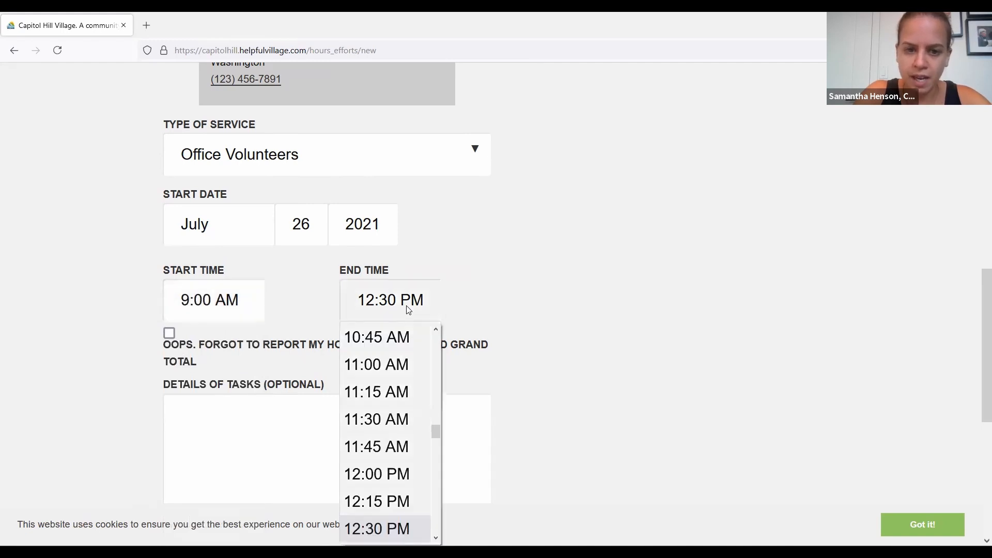
left_click(408, 366)
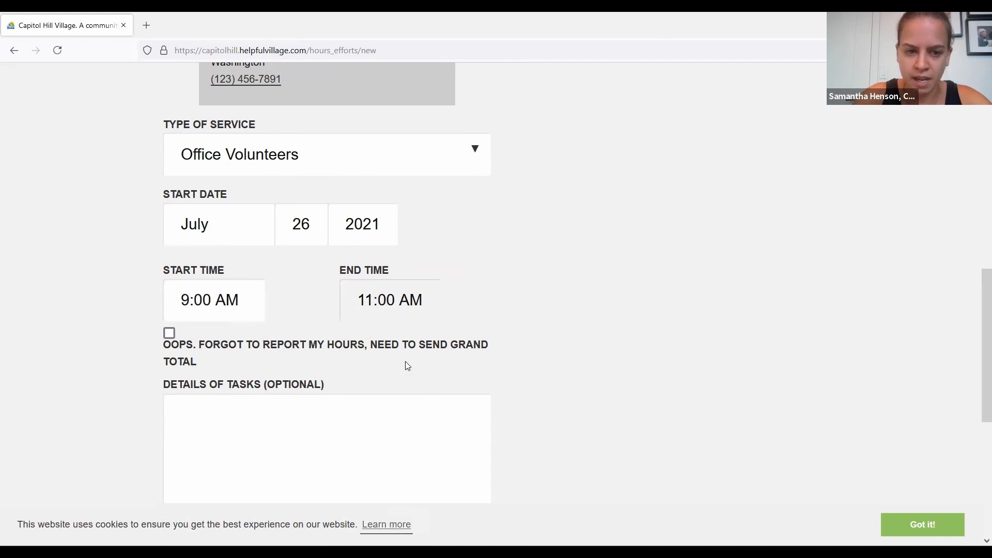
- Enter "weekly office volunteering" as the hours report's details of tasks
scroll(500, 355, "down", 1)
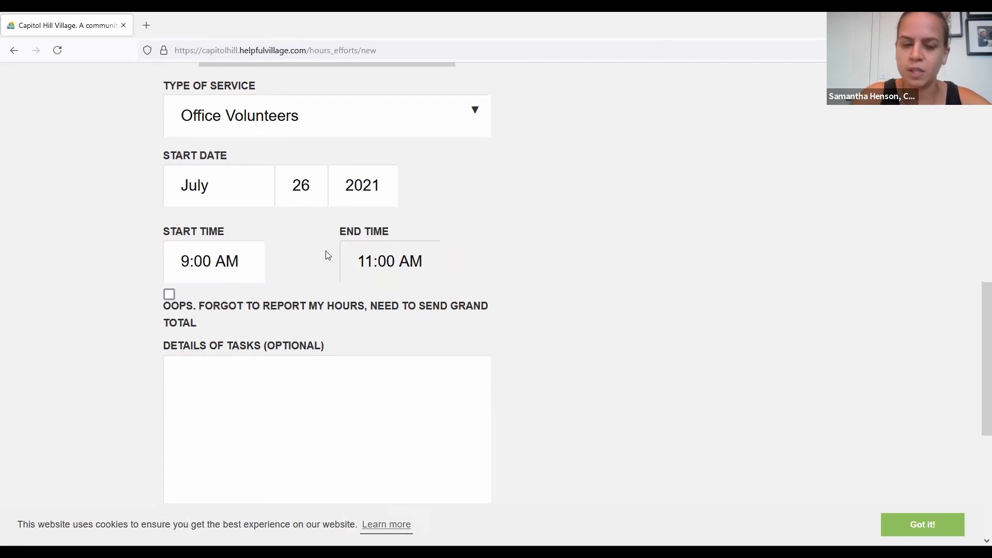
scroll(366, 372, "down", 1)
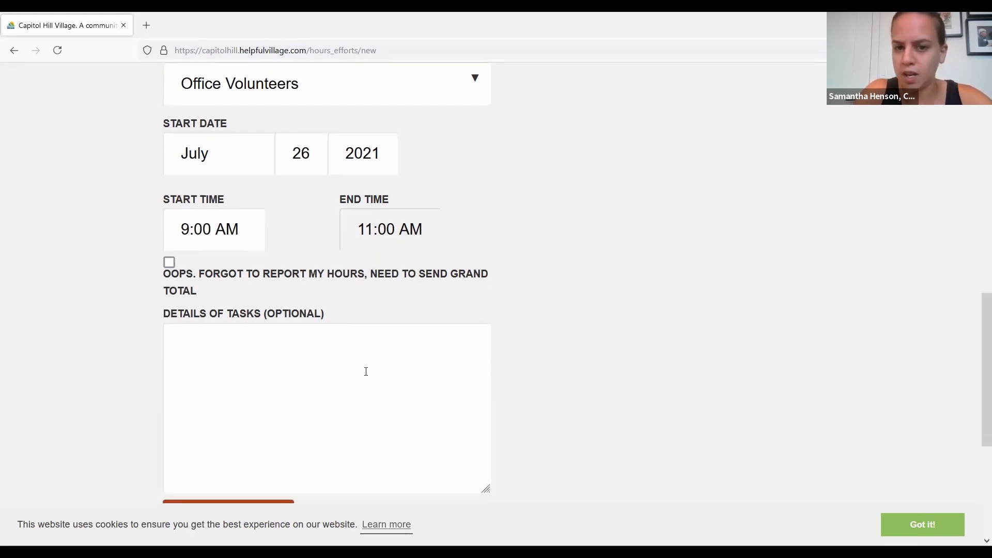
scroll(366, 372, "up", 2)
scroll(366, 372, "down", 1)
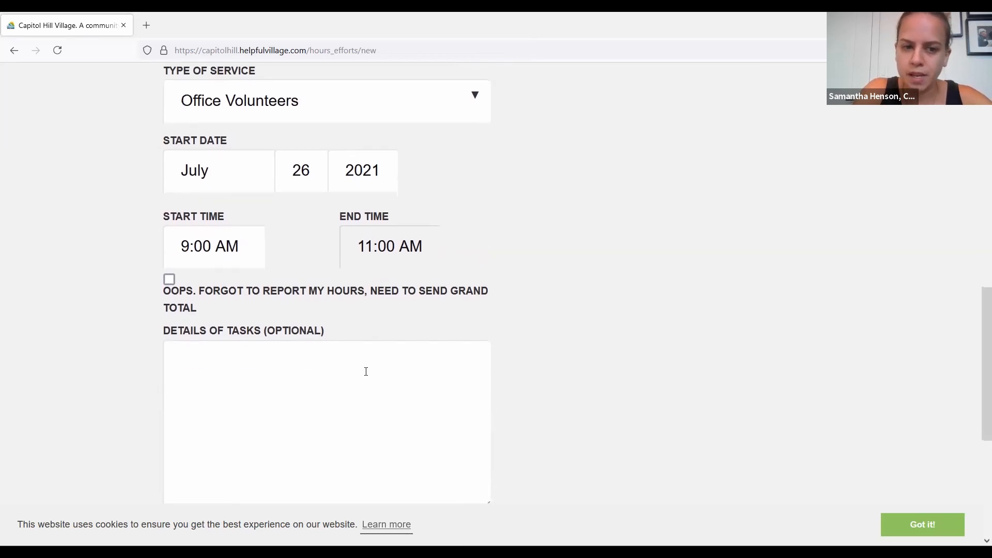
left_click(366, 372)
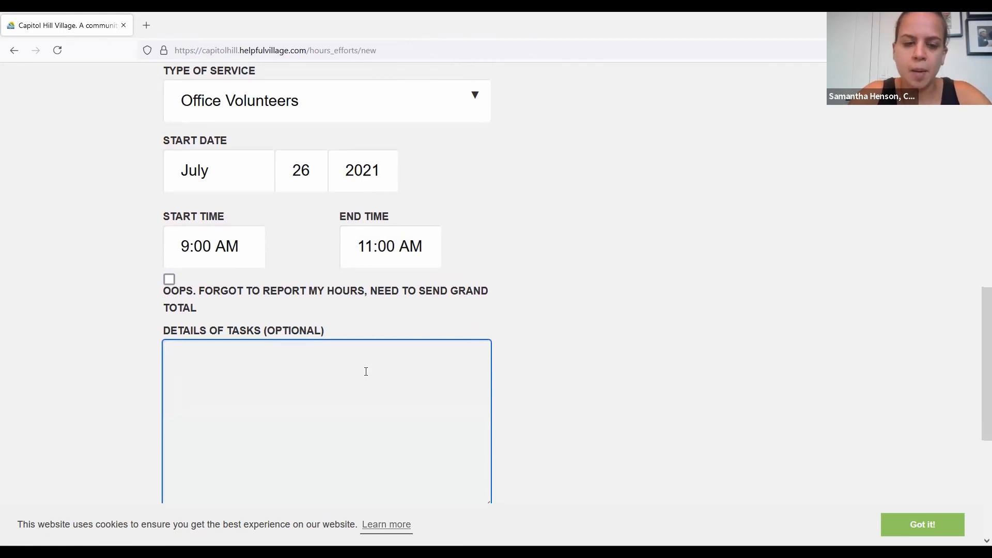
type("office vol")
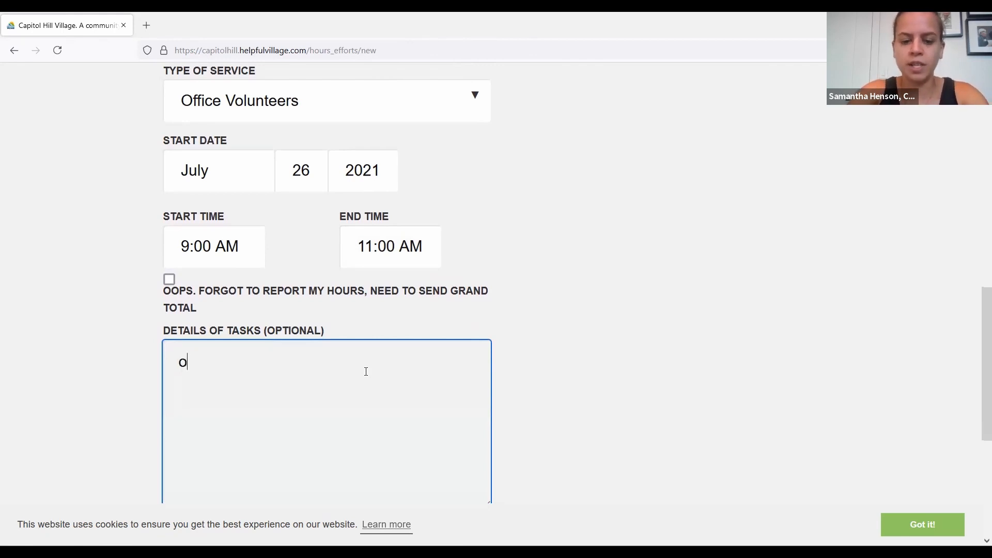
type("unteer")
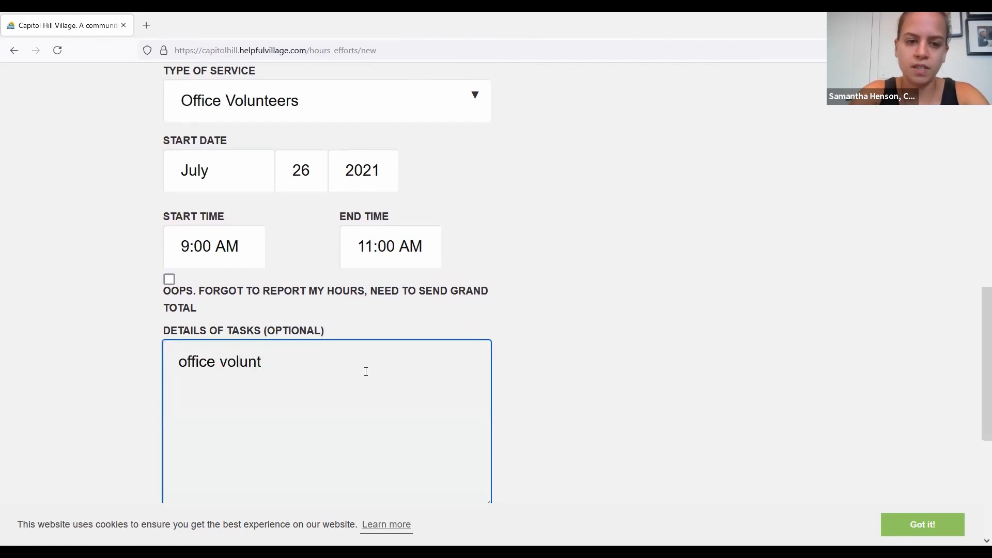
key("BackSpace")
type("eering")
key("Left")
key("Left")
key("Left")
key("Left")
key("Left")
key("Left")
key("Left")
key("Left")
key("Left")
key("Left")
key("Left")
key("Left")
key("Left")
key("Left")
key("Left")
key("Left")
key("Left")
key("Left")
key("Left")
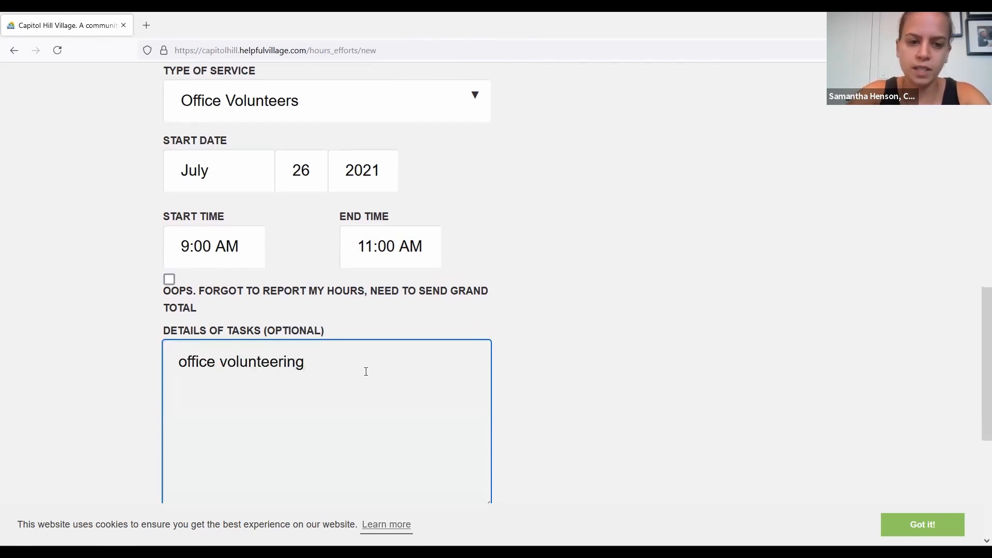
type("weekly")
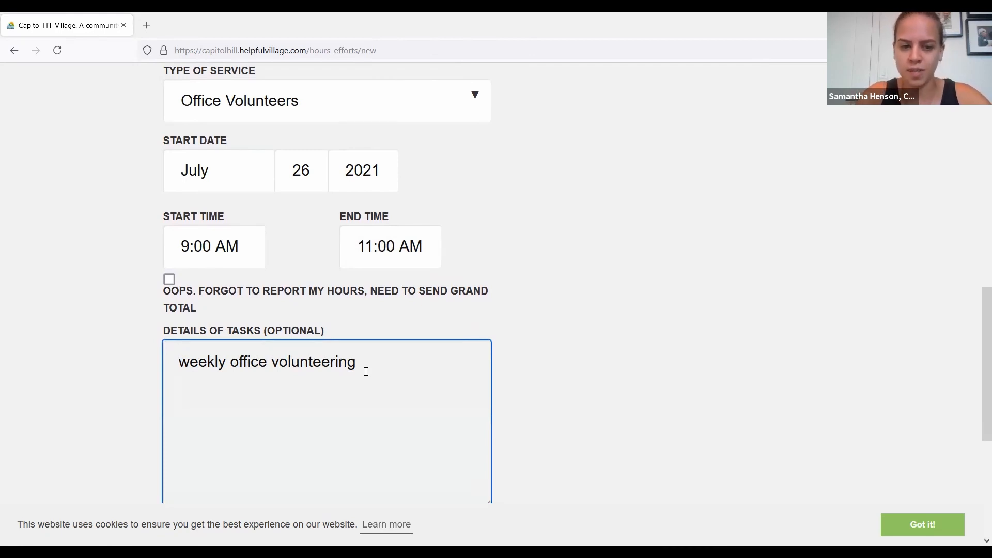
- Leave the filled-in report unsaved, return to the site's home page and open a new volunteers' Reporting hours form
scroll(366, 372, "down", 3)
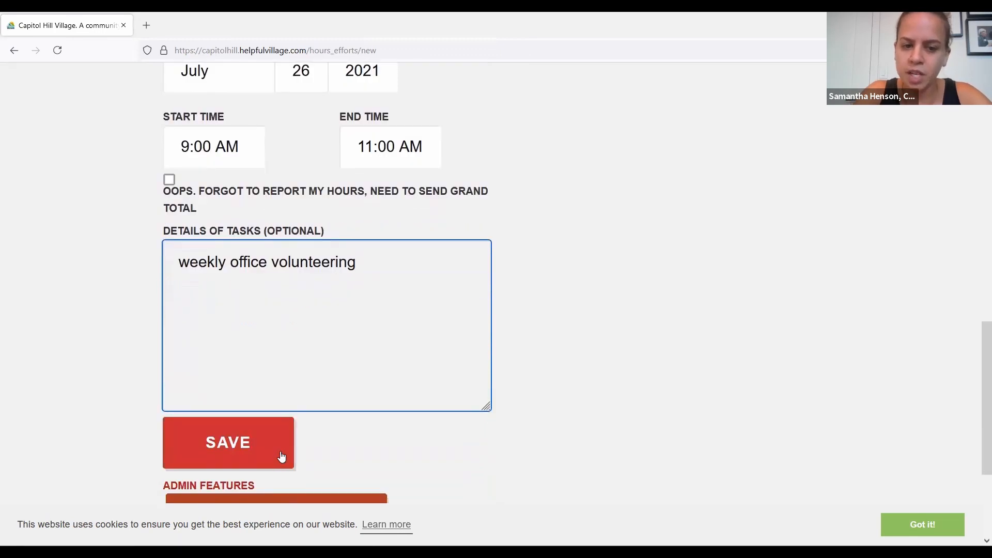
scroll(345, 445, "down", 2)
scroll(346, 445, "up", 7)
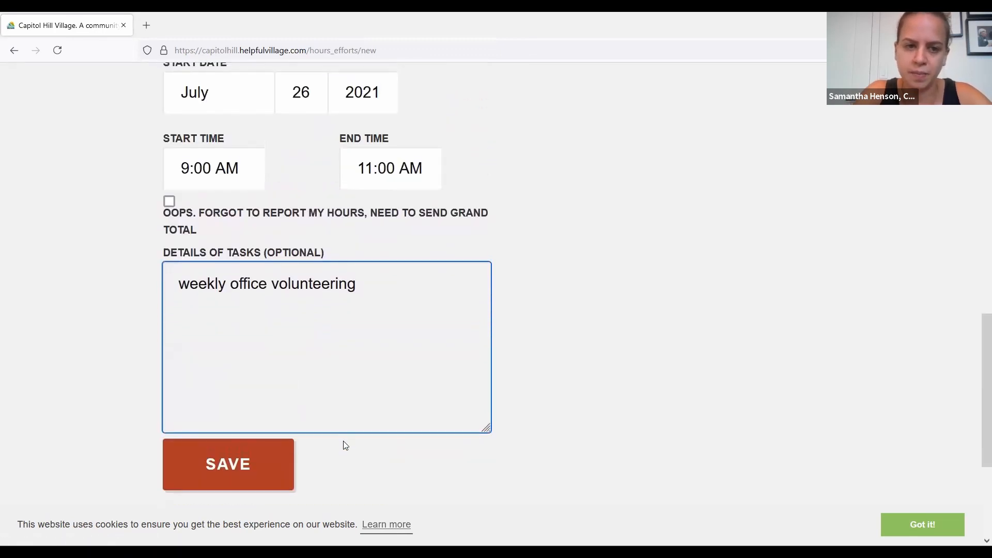
scroll(346, 445, "up", 3)
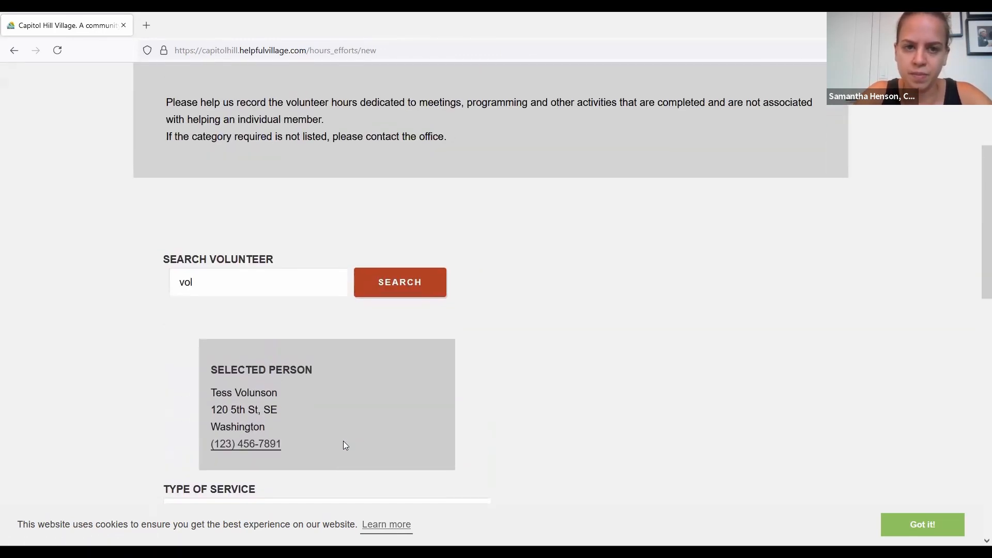
scroll(392, 392, "up", 3)
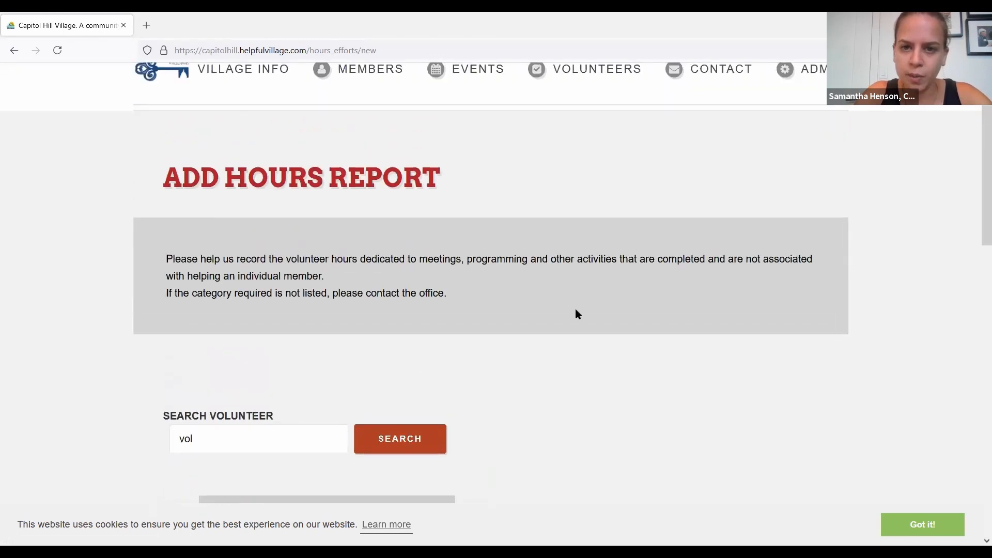
scroll(575, 308, "up", 1)
left_click(181, 128)
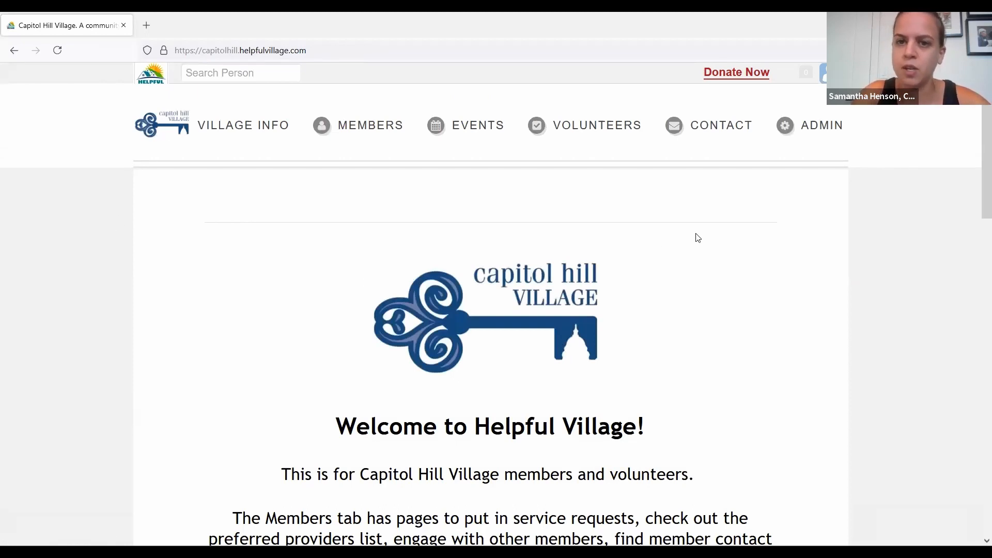
mouse_move(601, 129)
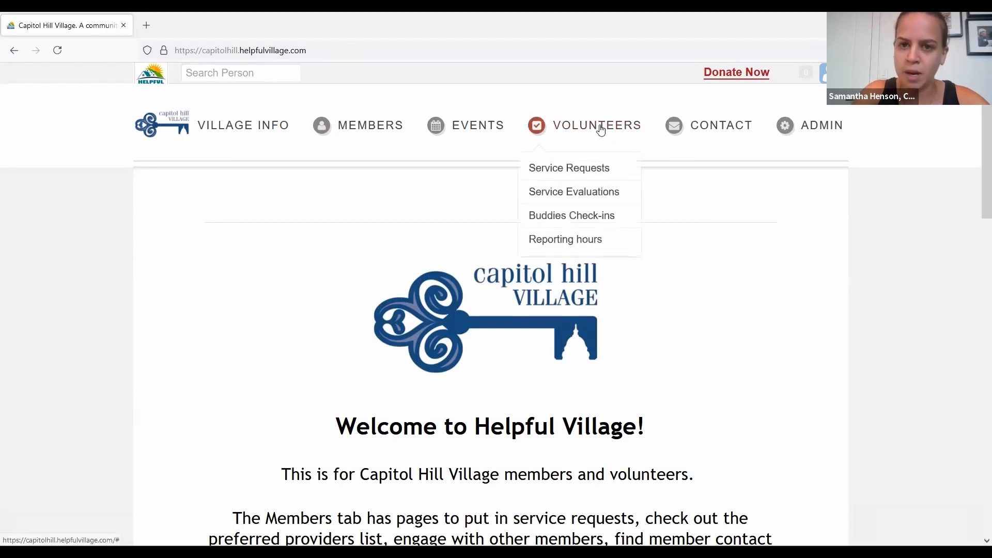
left_click(565, 242)
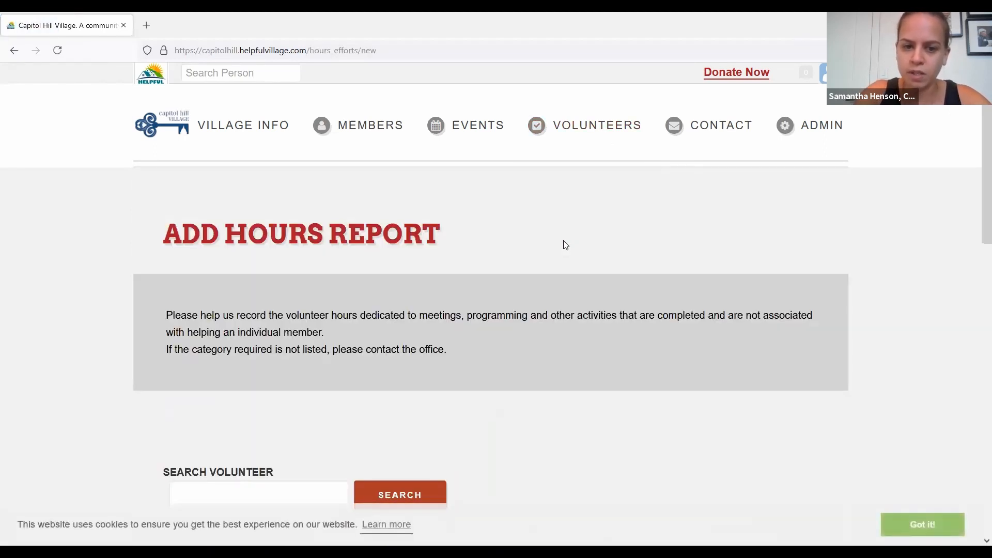
- Search the volunteers for "vol" in the new hours report and select the matching person
scroll(393, 394, "down", 2)
scroll(394, 396, "down", 2)
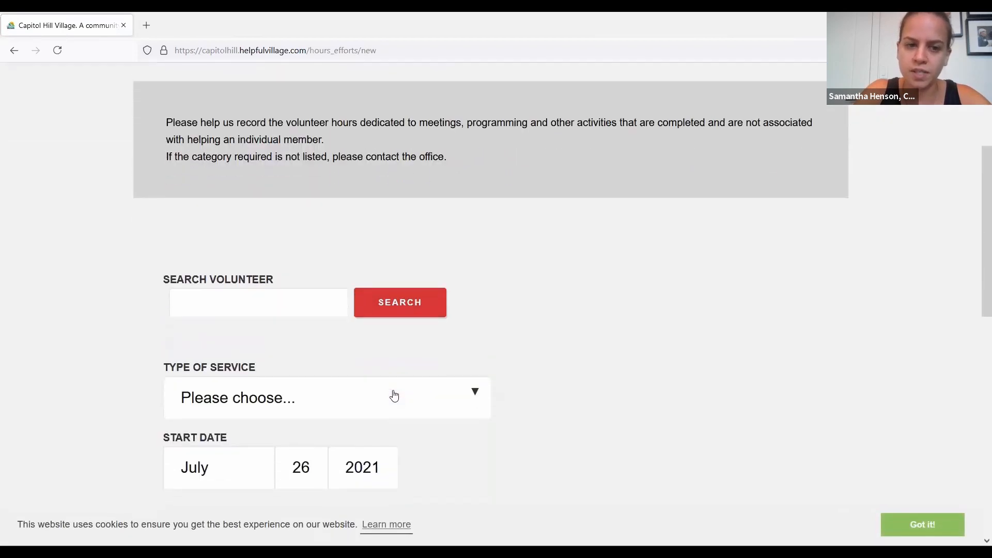
left_click(284, 309)
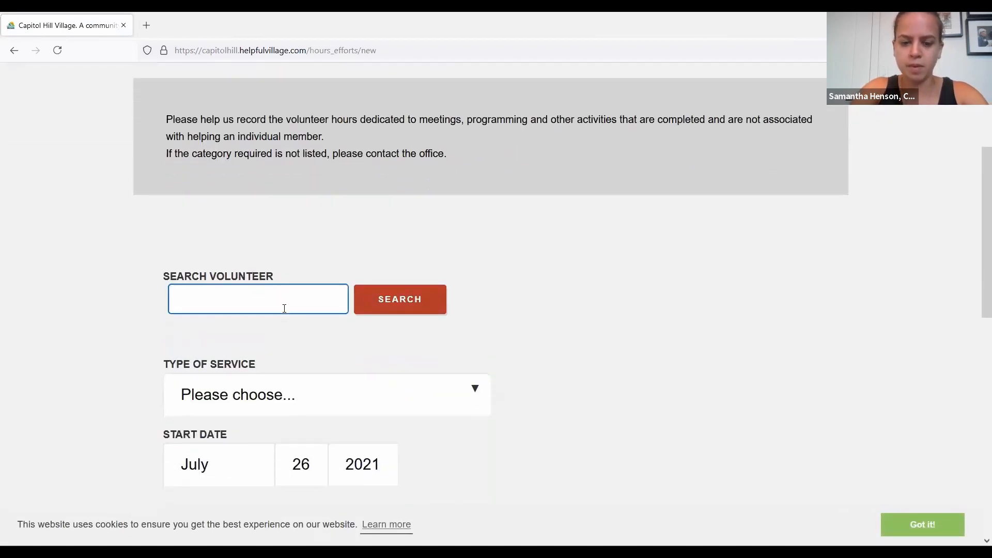
type("vol")
left_click(397, 300)
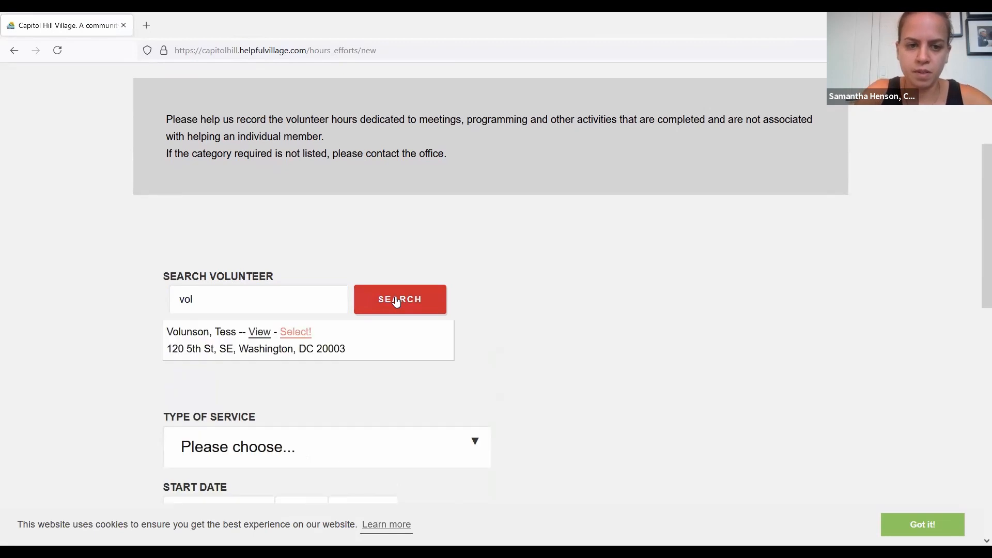
left_click(296, 333)
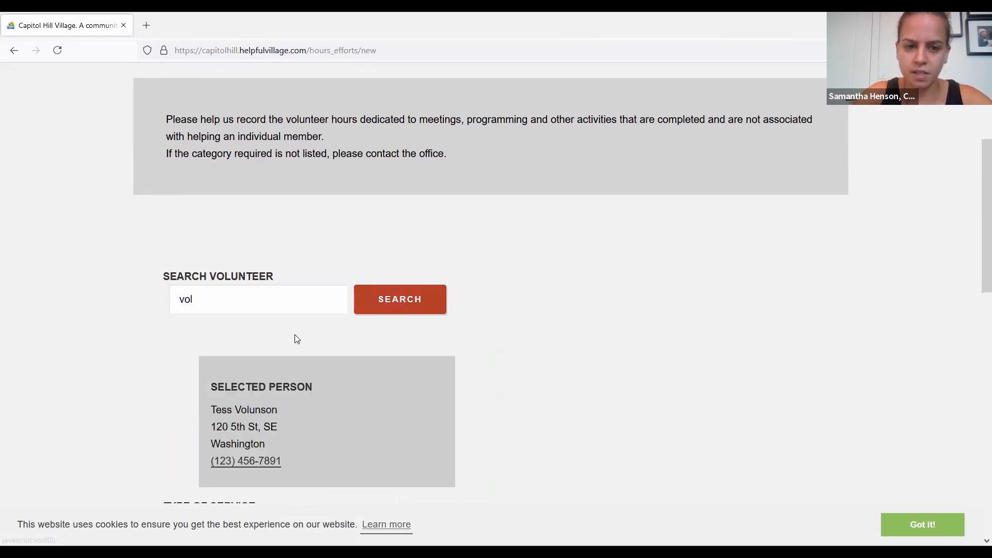
- Choose Office Volunteers as the new hours report's type of service
scroll(298, 339, "down", 6)
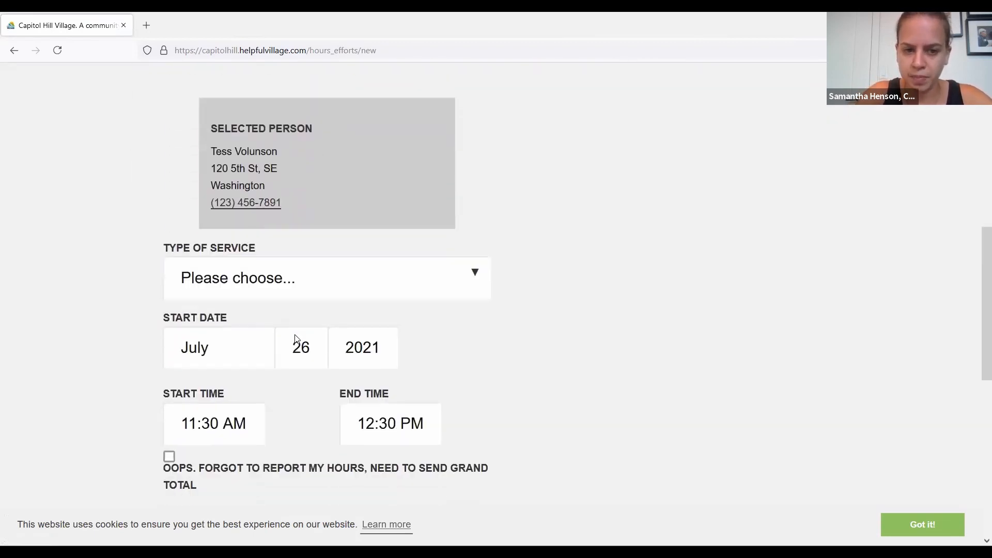
left_click(331, 264)
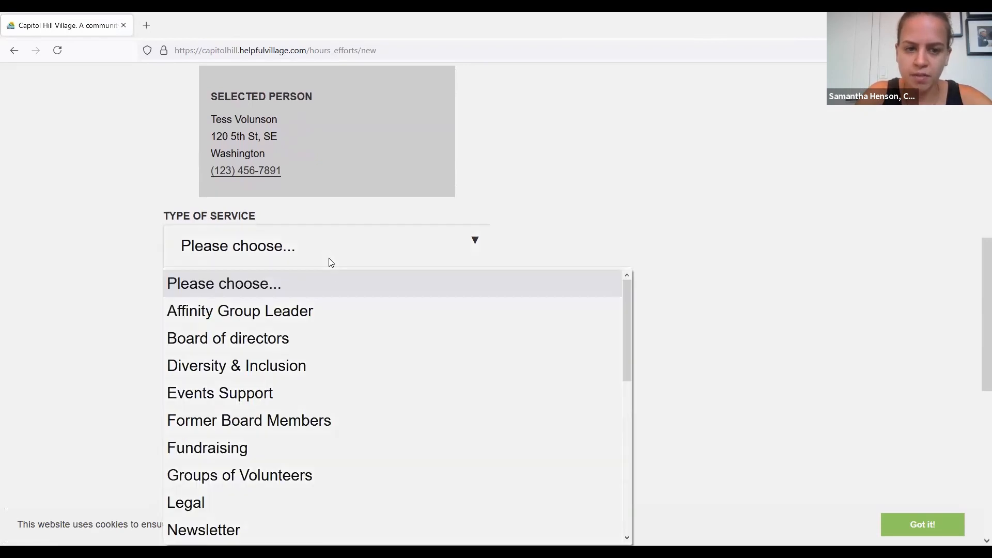
scroll(310, 424, "down", 3)
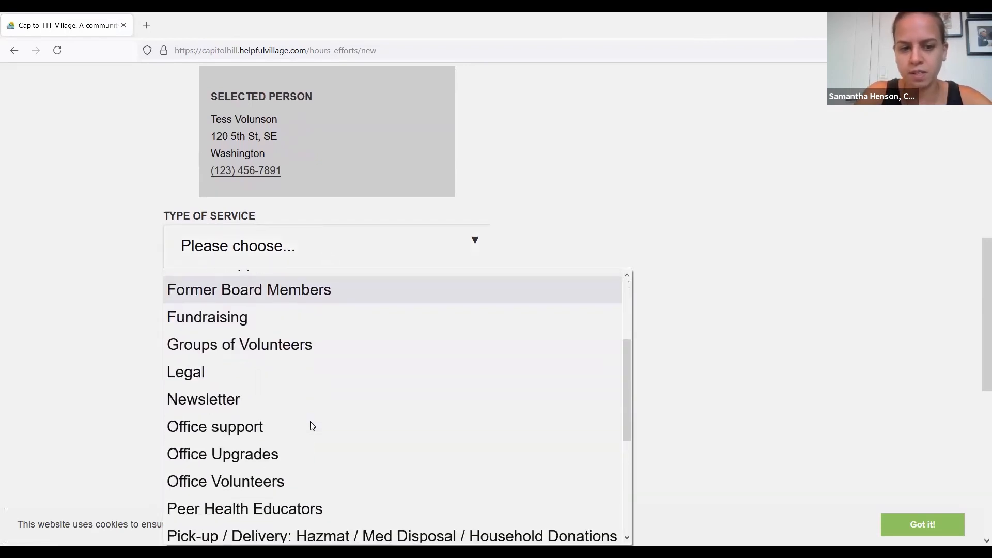
left_click(255, 482)
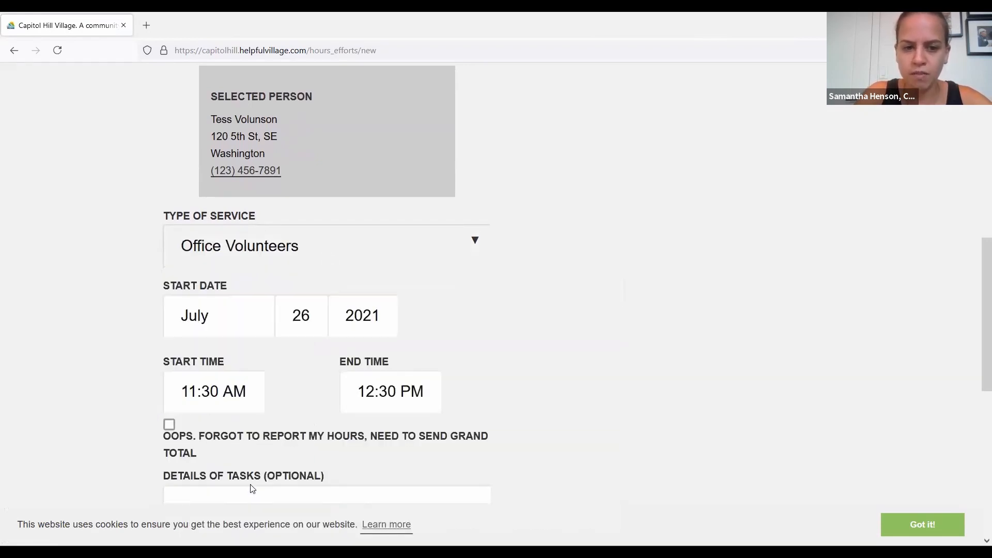
- Set the new report's start date to August 24 and its start time to 11:00 AM
left_click(246, 333)
scroll(222, 281, "down", 1)
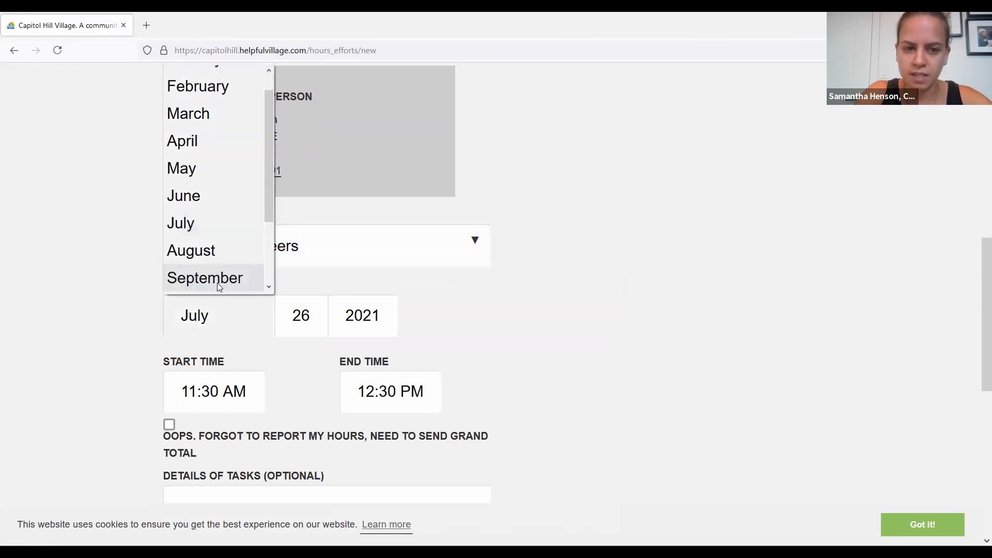
left_click(206, 253)
left_click(313, 327)
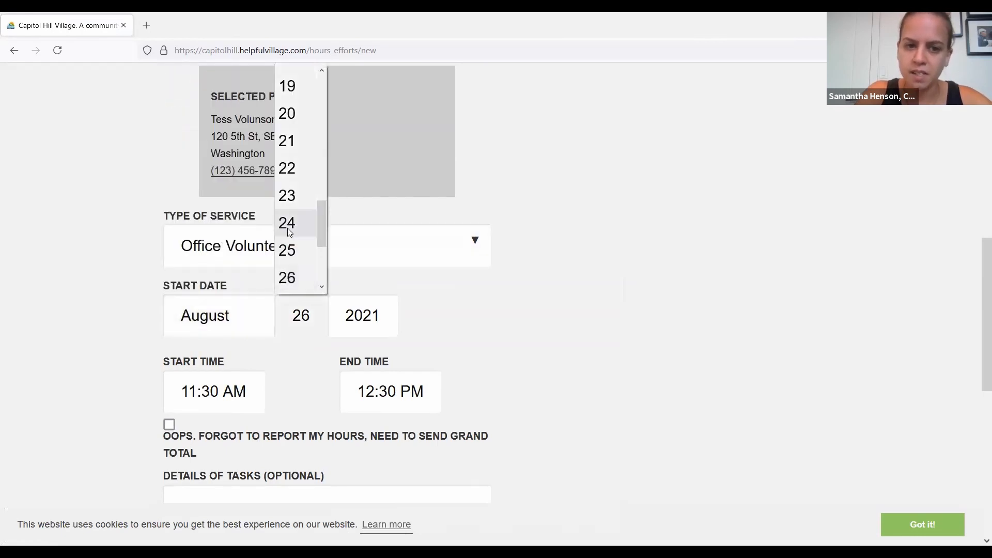
left_click(288, 223)
scroll(254, 429, "down", 1)
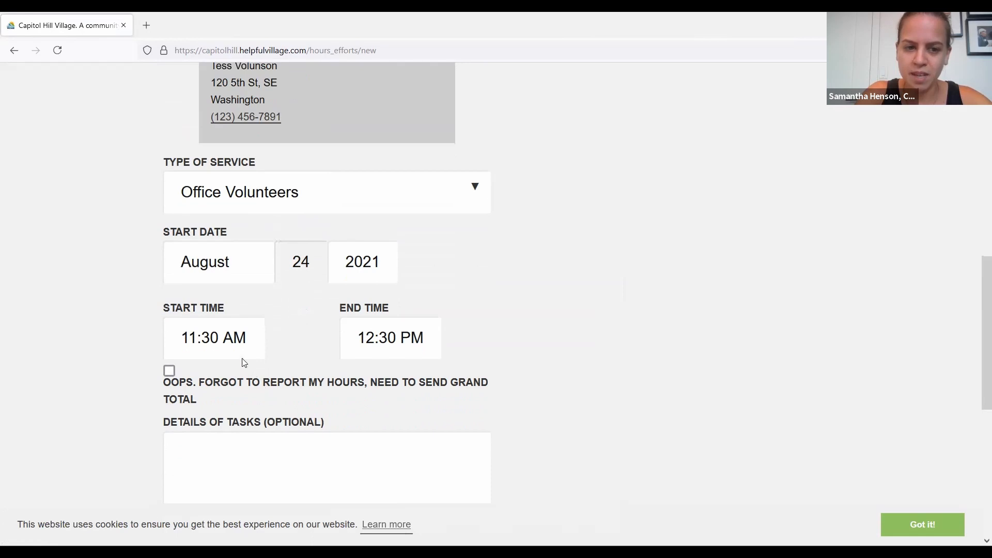
left_click(235, 339)
left_click(212, 251)
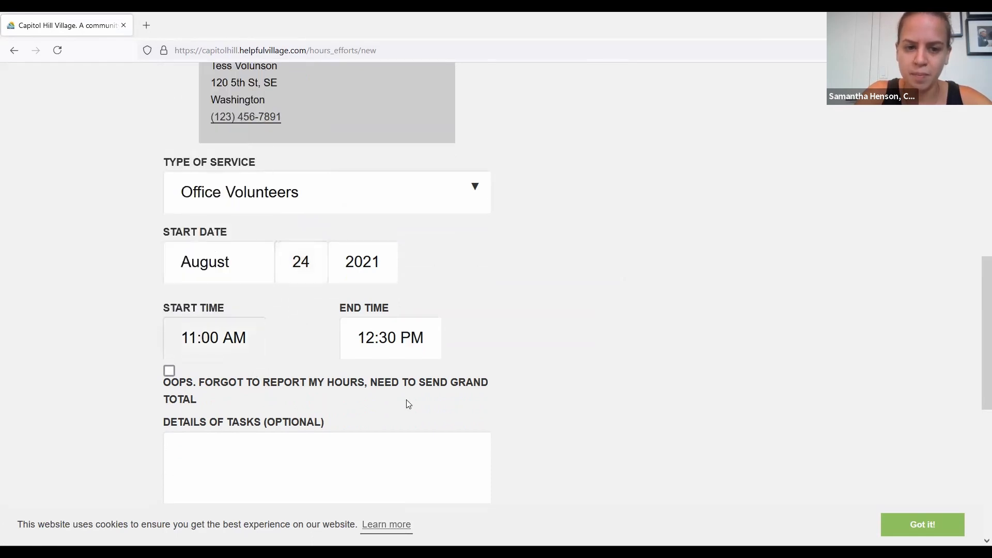
- Place the cursor in the report's details of tasks field and look over the form's entries
scroll(406, 387, "down", 2)
left_click(336, 384)
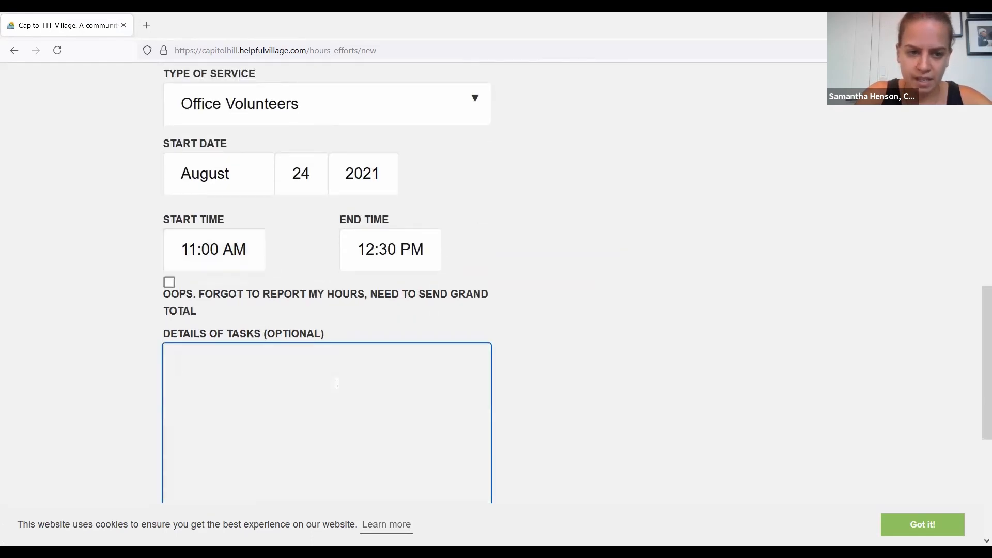
scroll(337, 384, "down", 2)
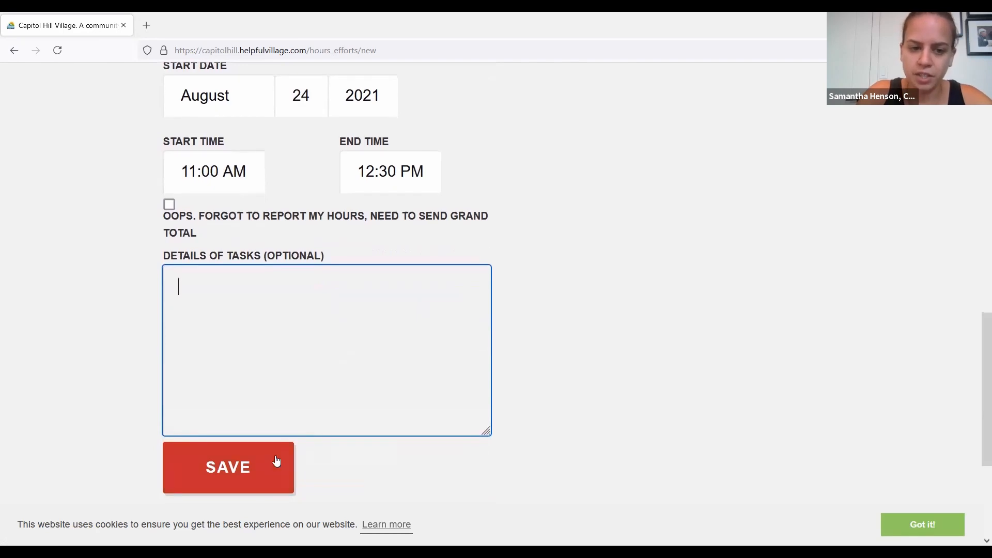
scroll(561, 240, "up", 5)
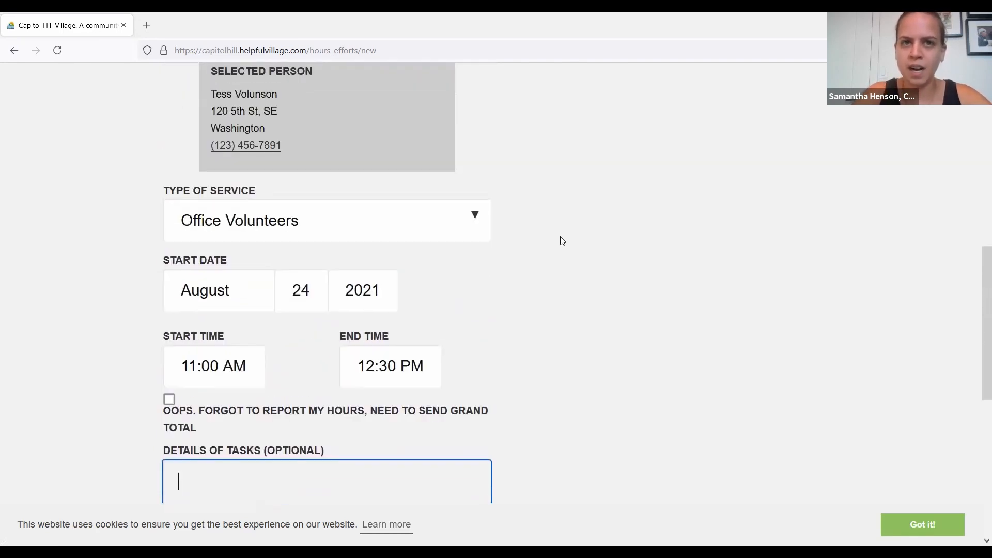
- Search all people for "mem" and open the record of the matching person who has an address listed
scroll(562, 240, "up", 10)
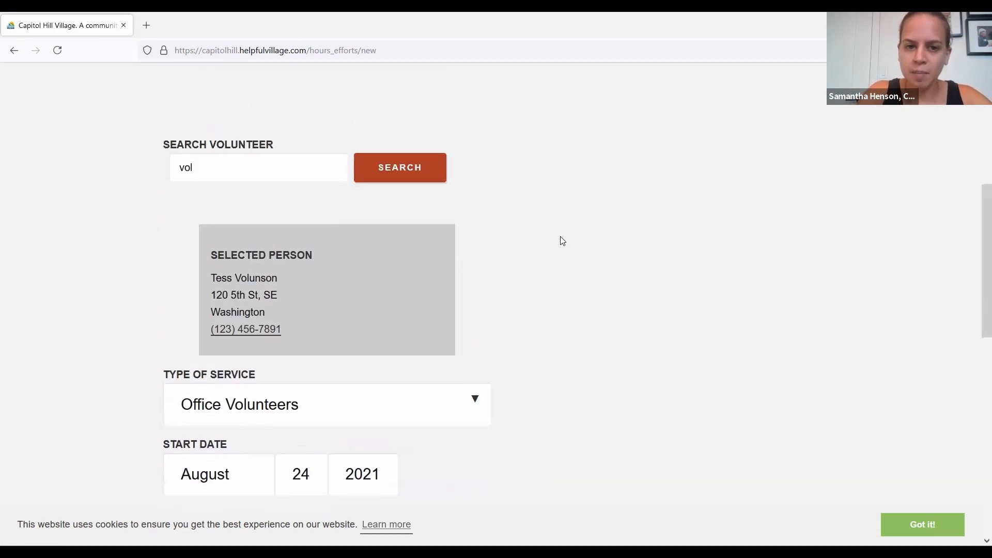
scroll(562, 241, "up", 3)
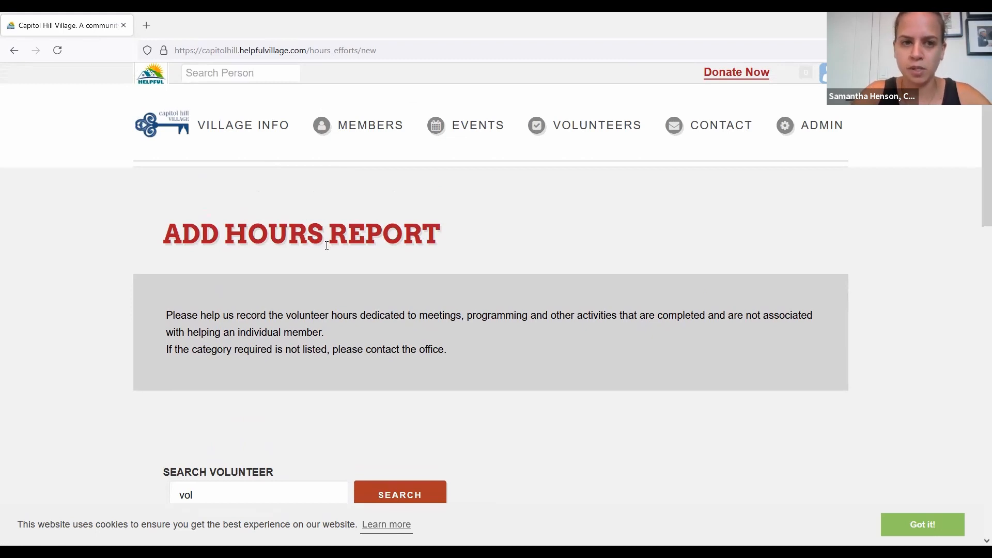
left_click(219, 75)
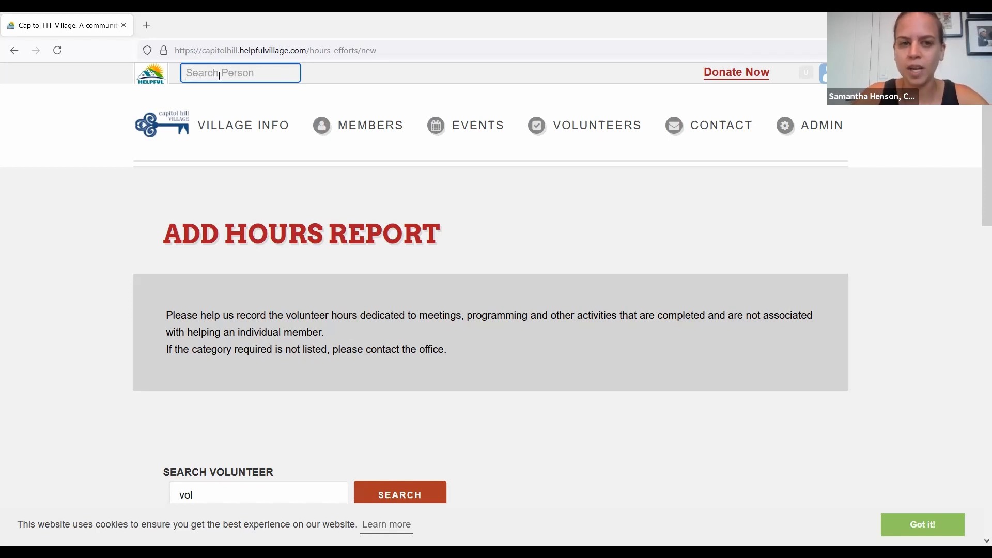
type("m")
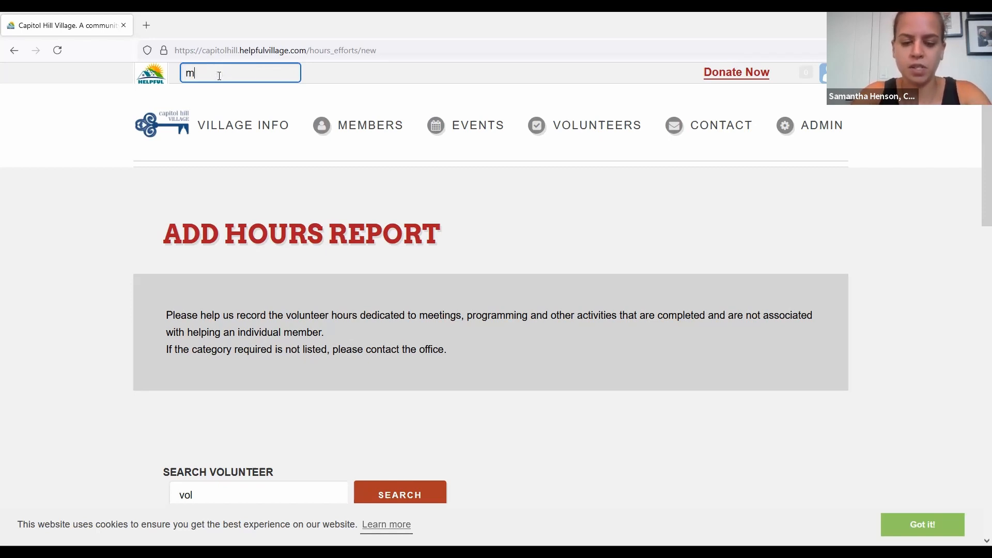
type("em")
key("Return")
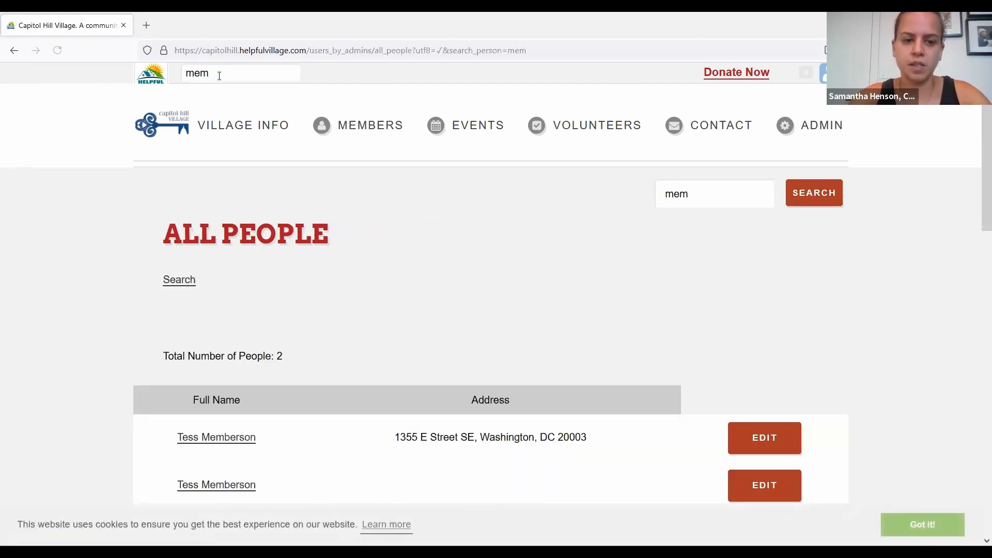
scroll(219, 76, "down", 1)
scroll(219, 75, "up", 1)
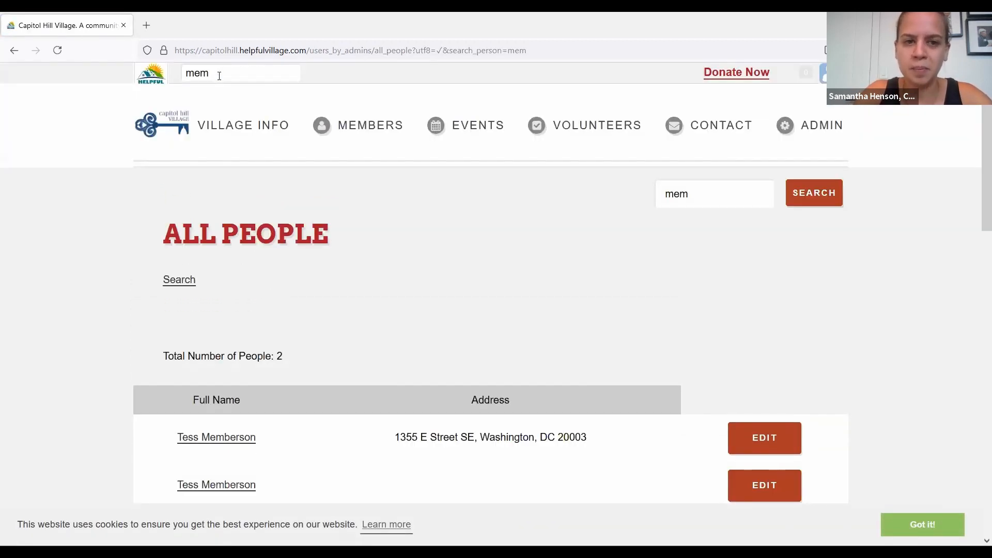
scroll(279, 265, "down", 2)
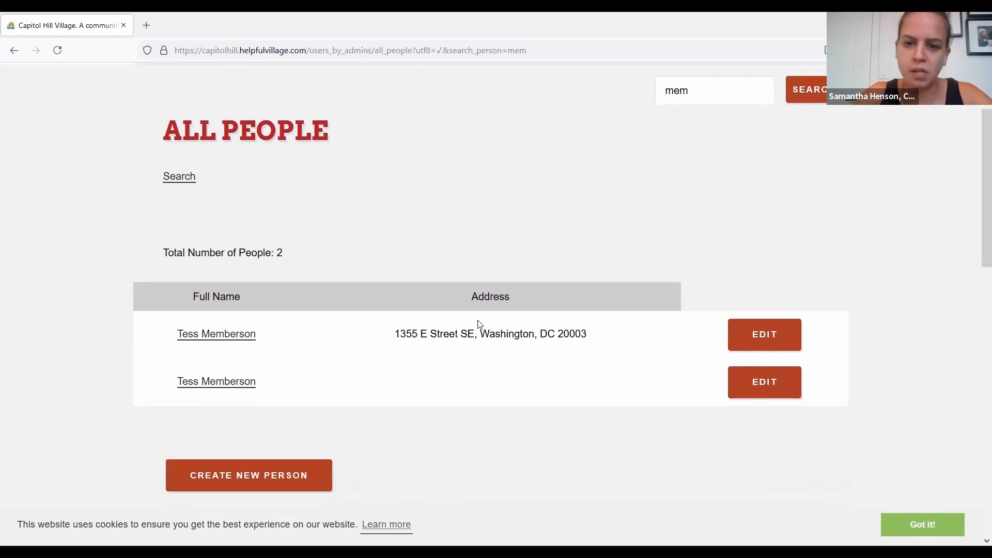
left_click(230, 335)
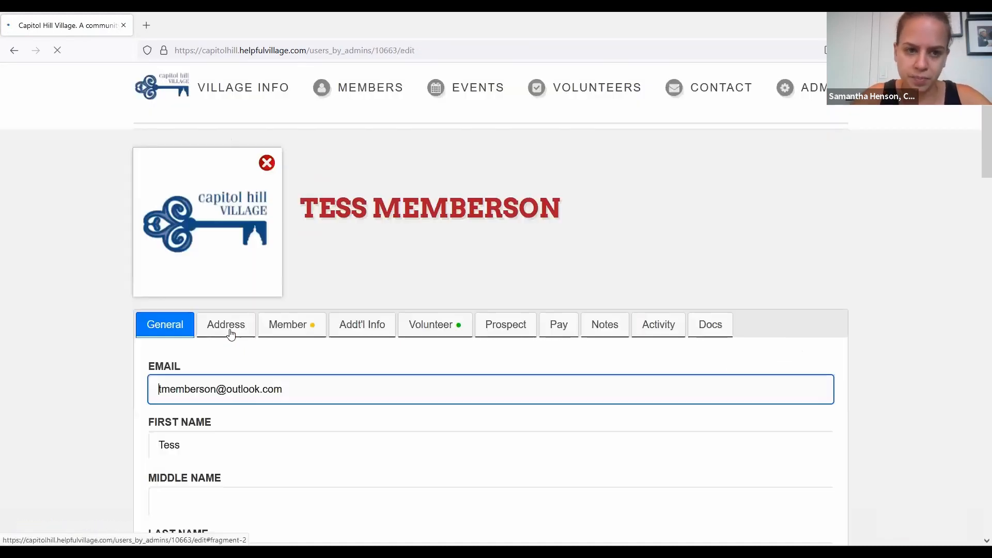
- Examine the member's general information, from contact details and tags to rights management and relationships
scroll(231, 335, "down", 3)
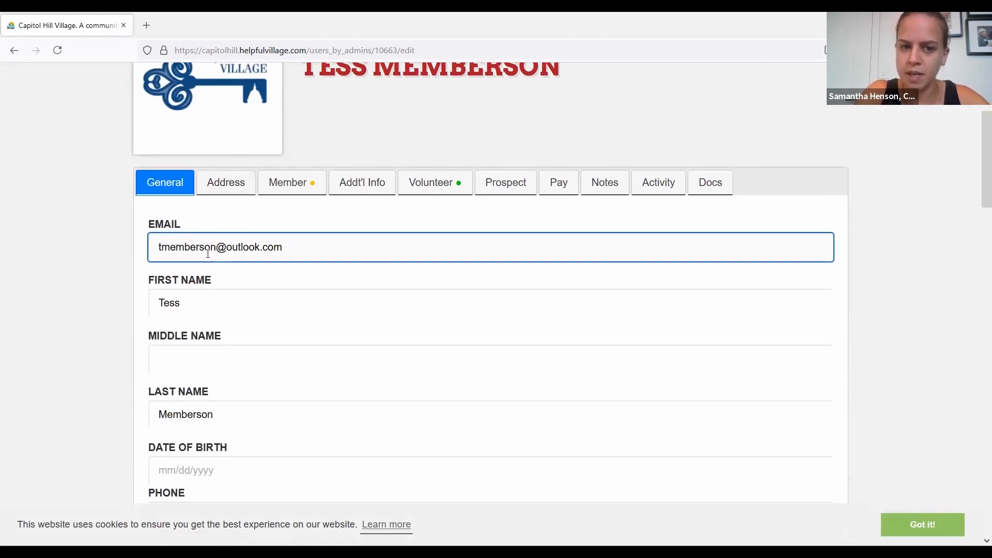
scroll(294, 272, "down", 1)
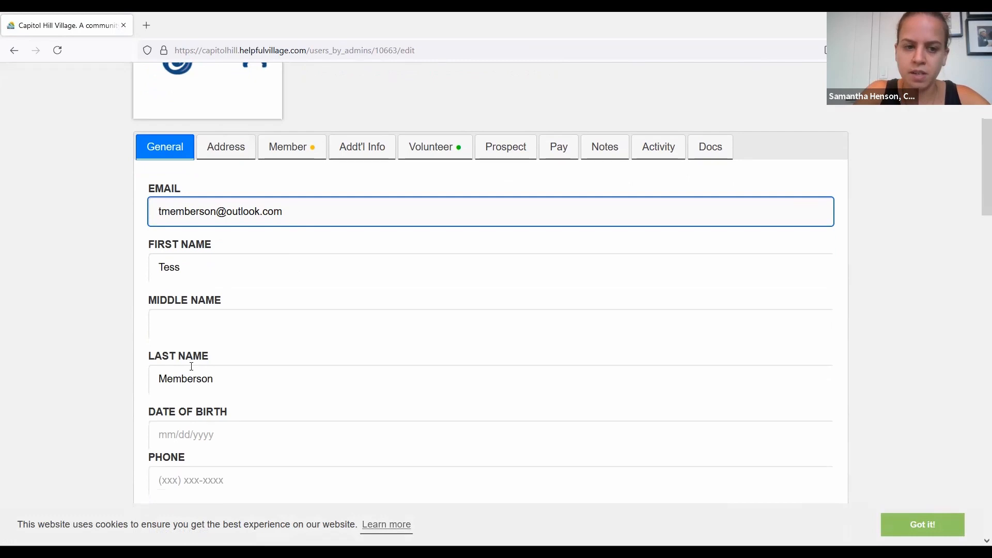
scroll(191, 364, "down", 2)
scroll(192, 366, "down", 2)
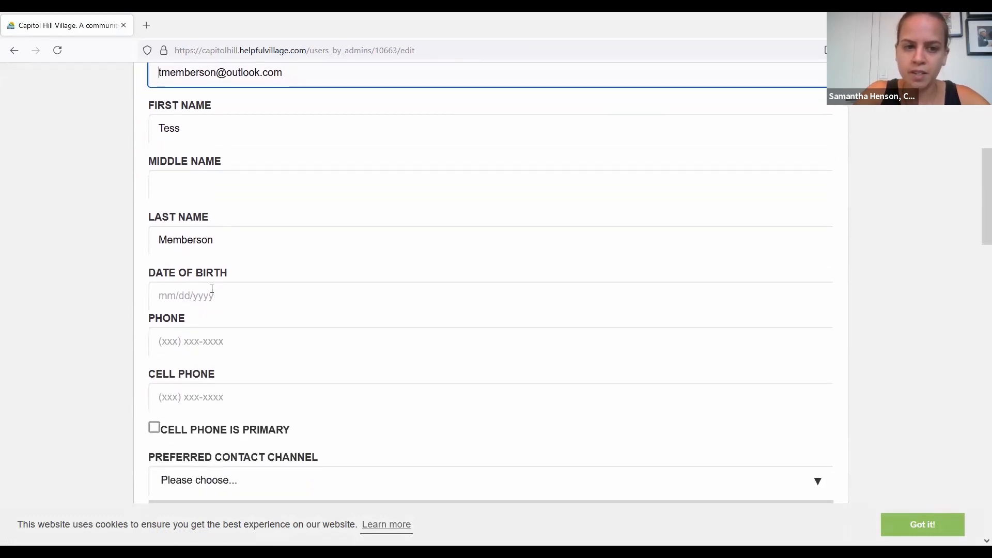
scroll(212, 315, "down", 3)
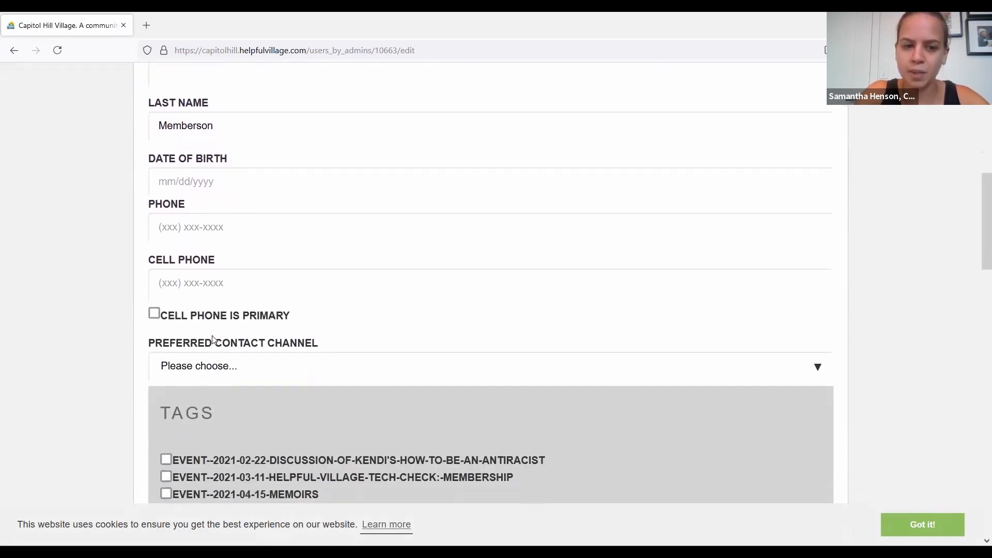
scroll(364, 339, "down", 6)
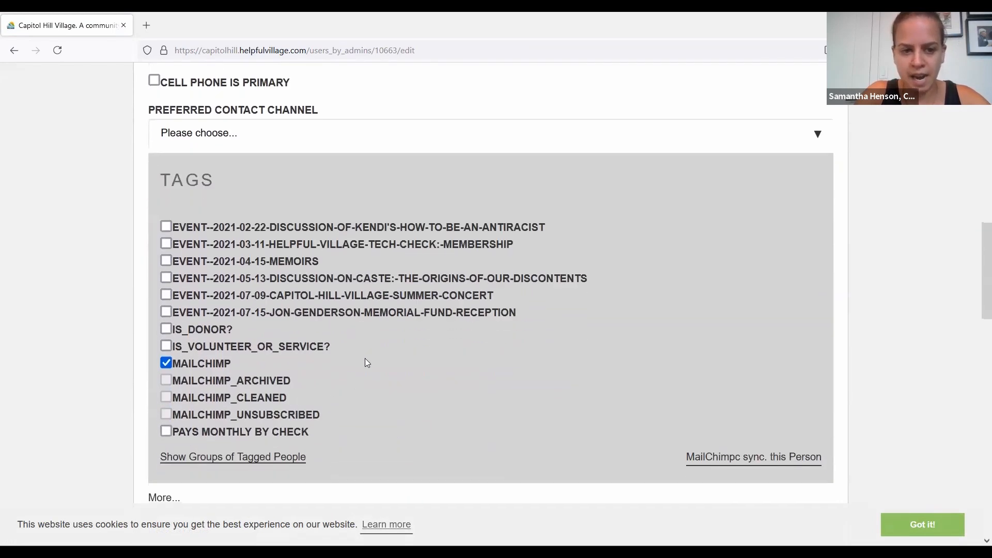
scroll(354, 385, "down", 1)
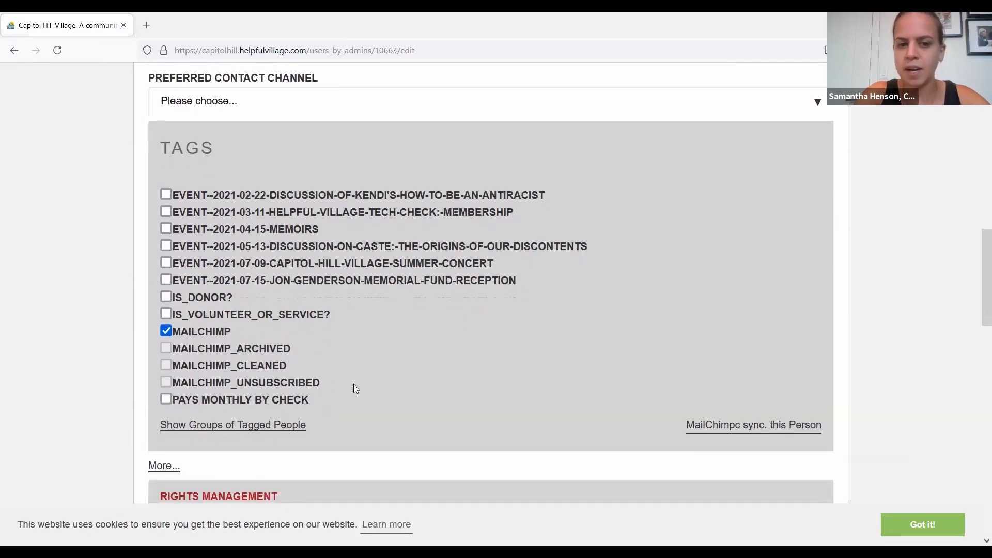
scroll(355, 385, "down", 3)
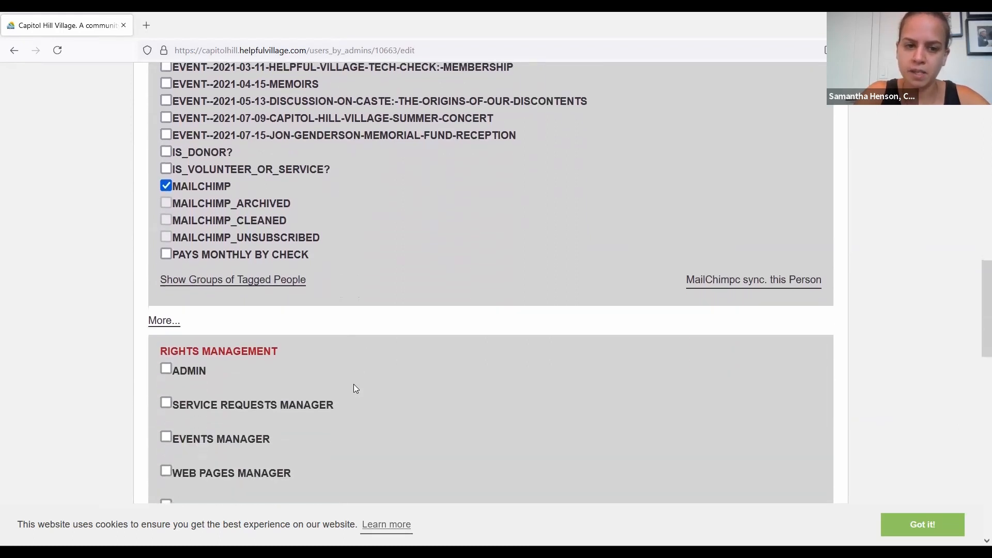
scroll(354, 385, "down", 5)
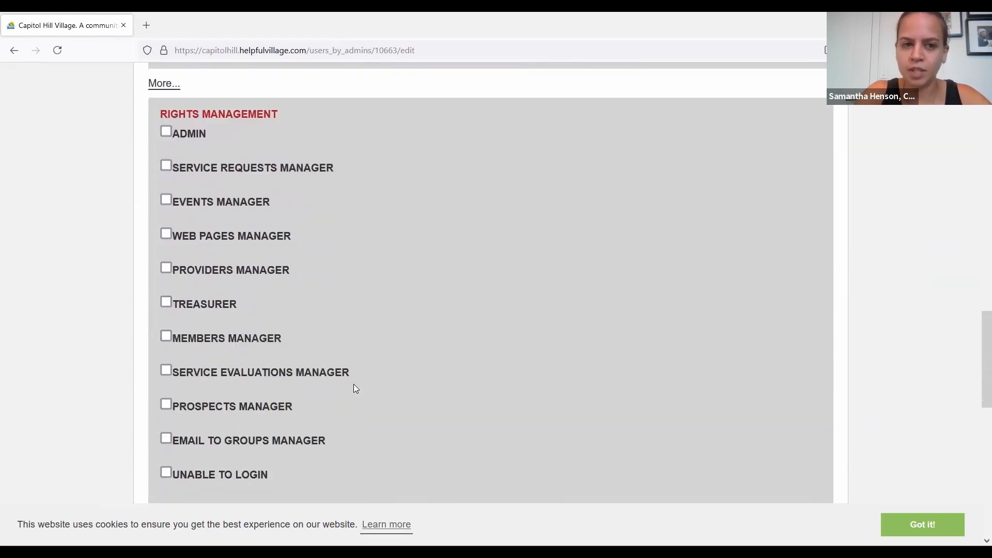
scroll(355, 389, "down", 6)
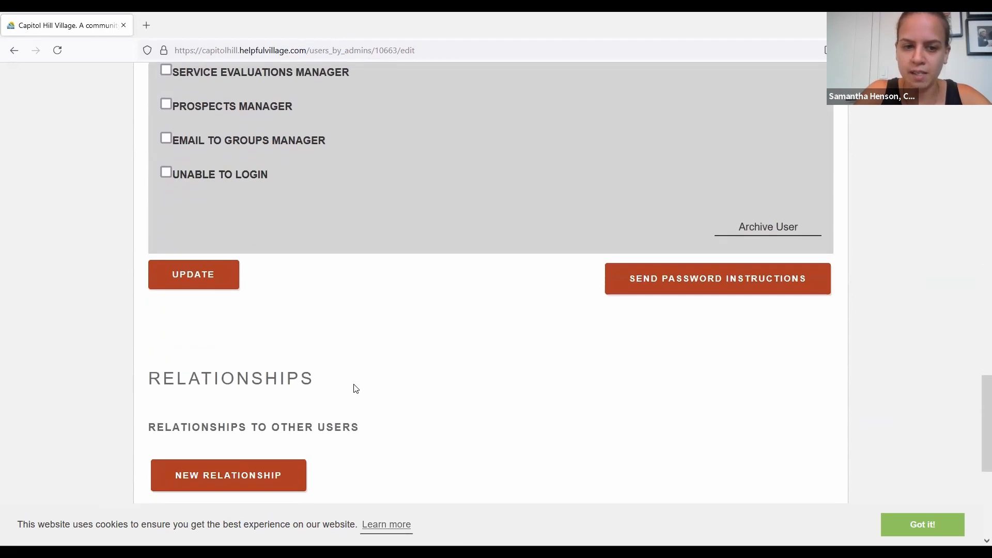
scroll(355, 388, "down", 2)
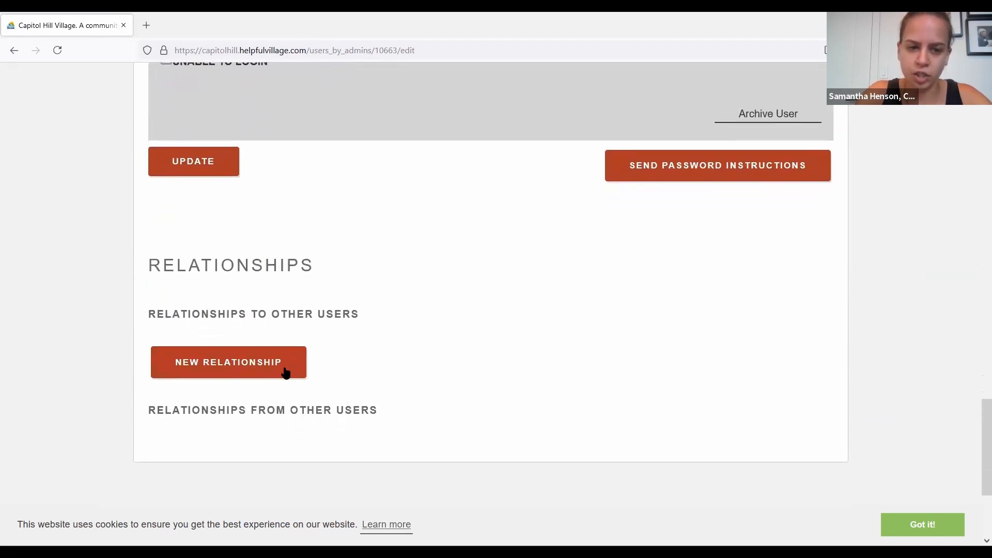
scroll(435, 392, "up", 13)
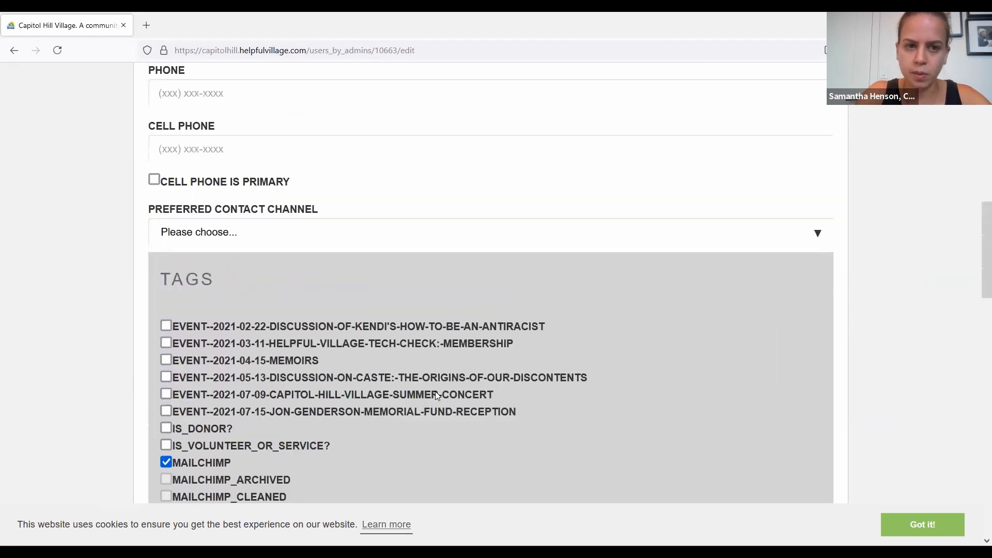
scroll(435, 392, "up", 12)
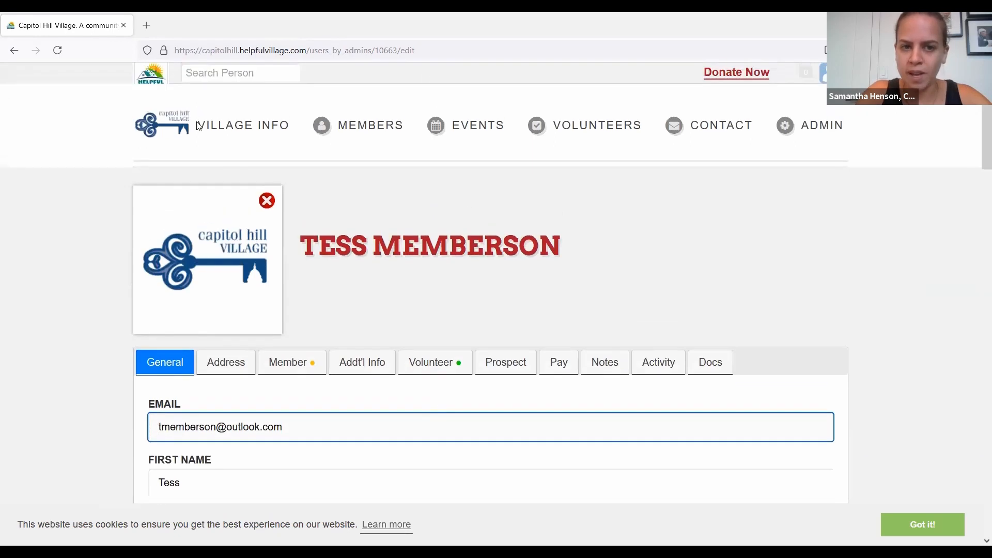
left_click(199, 126)
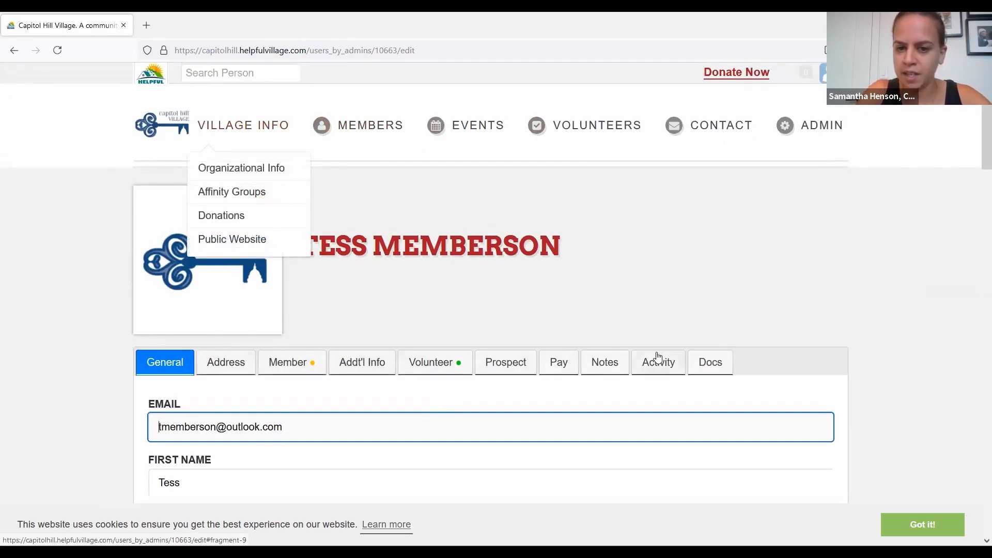
left_click(693, 304)
- Review the member's address details and map location
scroll(407, 252, "down", 1)
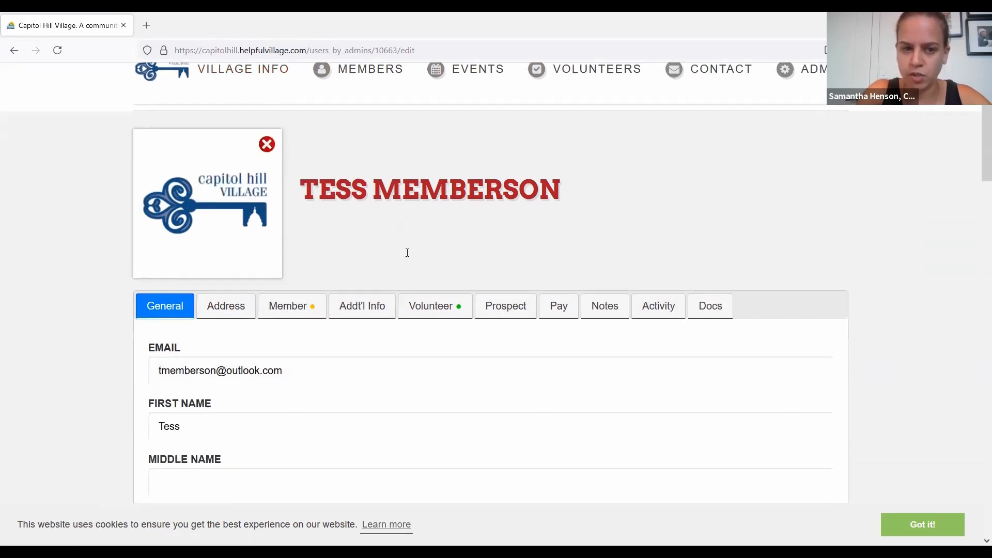
scroll(407, 252, "down", 1)
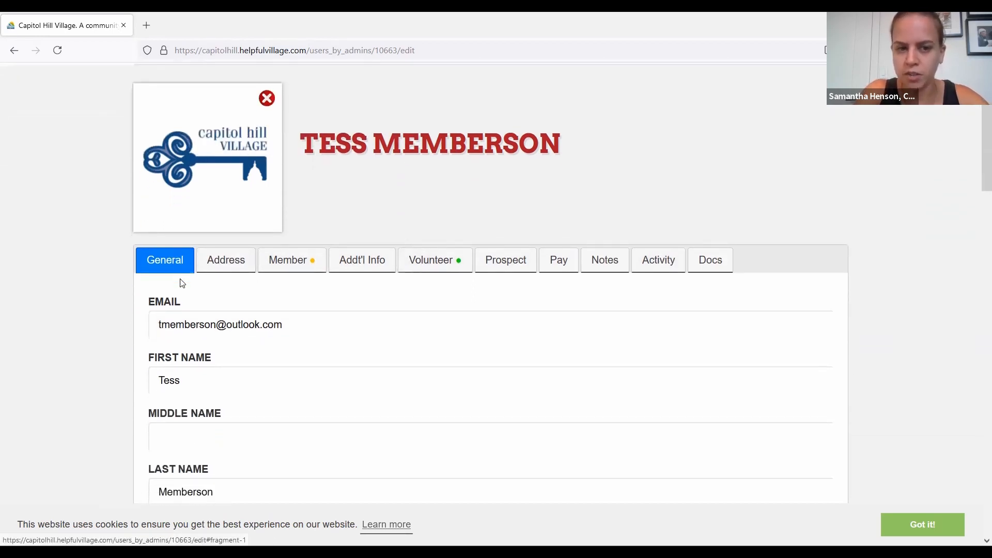
scroll(187, 327, "down", 5)
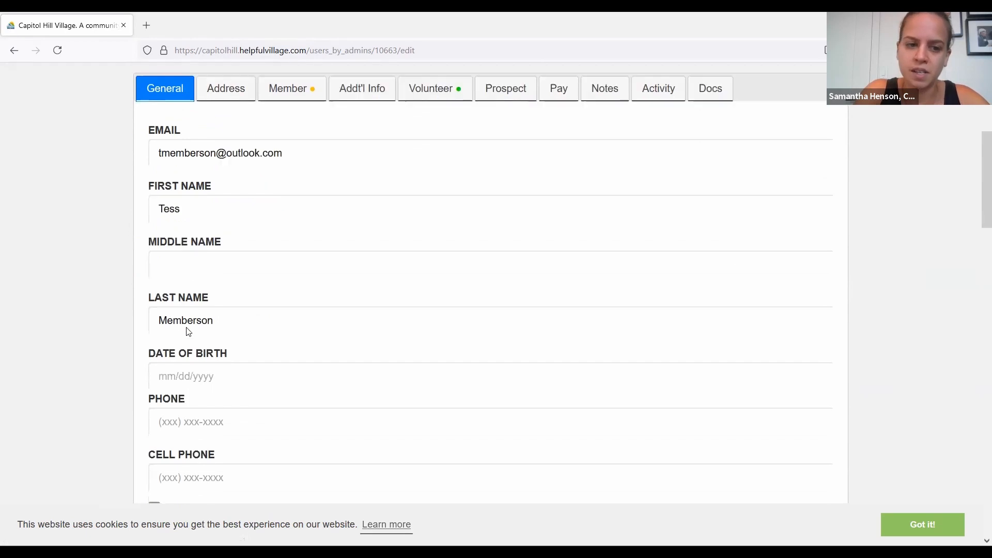
scroll(187, 328, "up", 3)
scroll(187, 328, "up", 2)
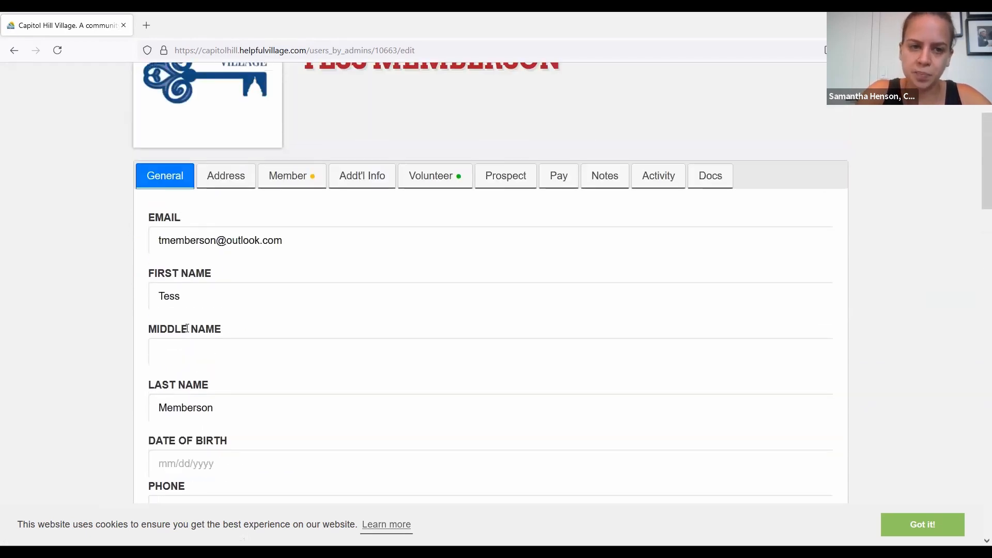
left_click(229, 195)
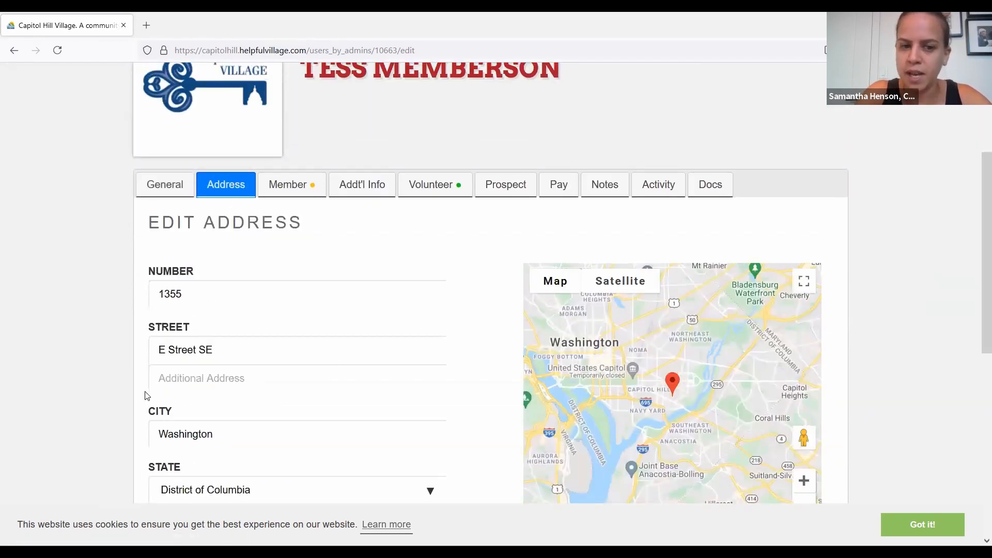
scroll(247, 395, "down", 2)
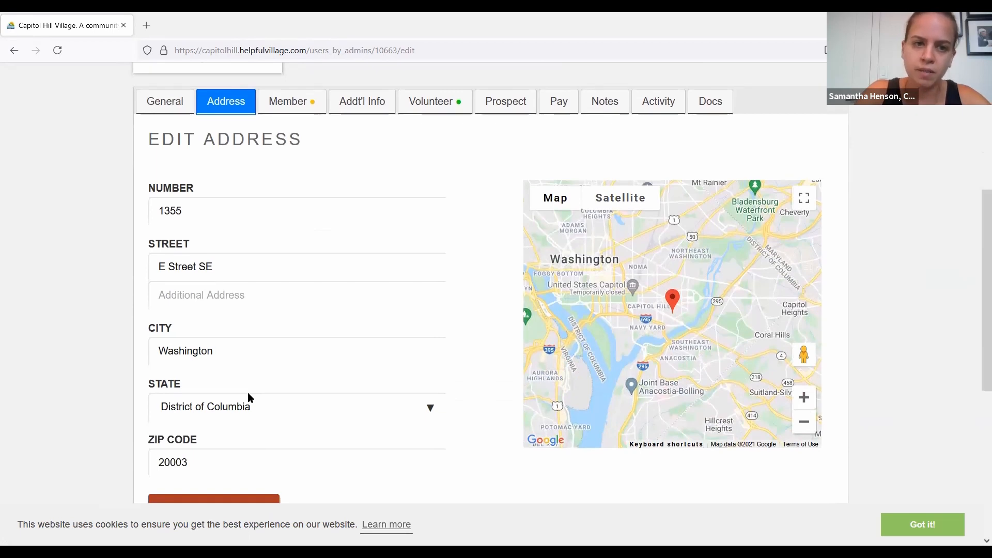
- Review the member's membership info, including status, membership type, renewal and expiration dates
left_click(288, 105)
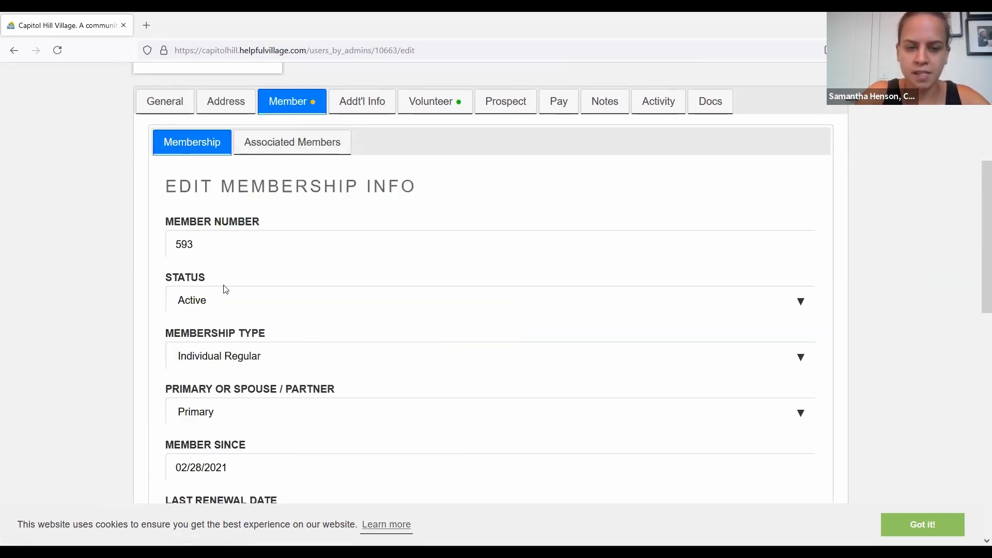
scroll(254, 337, "down", 2)
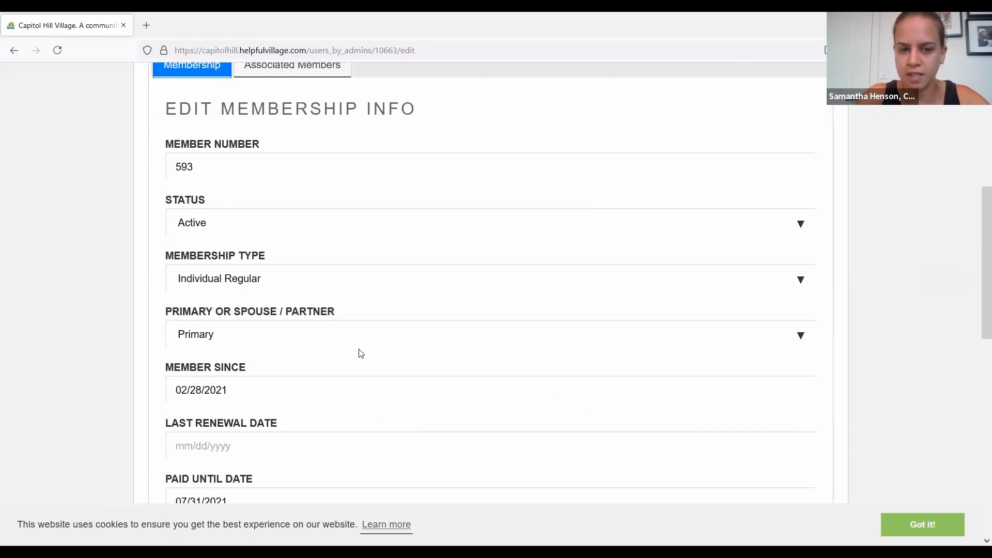
scroll(359, 351, "down", 2)
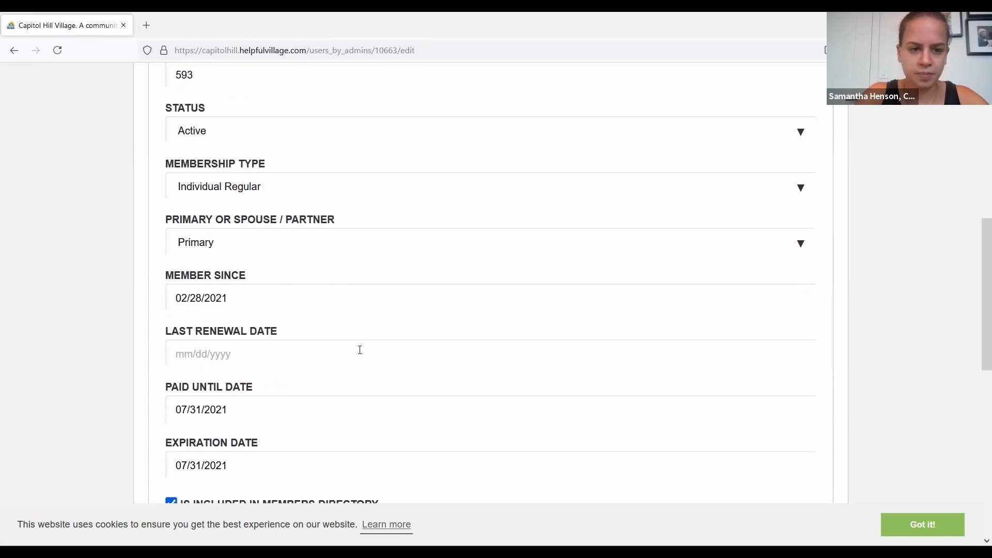
scroll(359, 349, "up", 5)
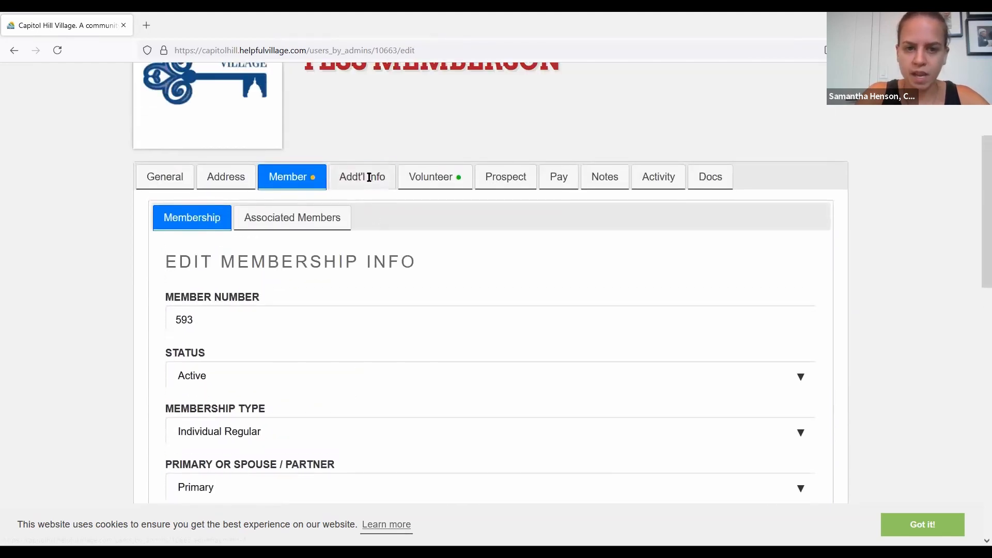
- Look over the member's additional info, including the primary doctor and emergency contact sections
left_click(370, 185)
scroll(351, 346, "down", 2)
scroll(350, 350, "down", 5)
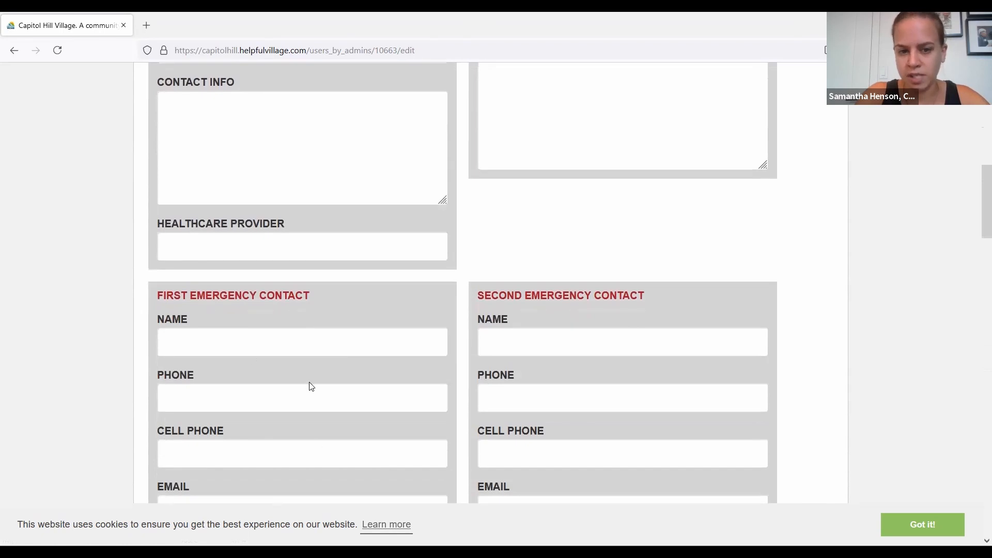
scroll(311, 387, "up", 7)
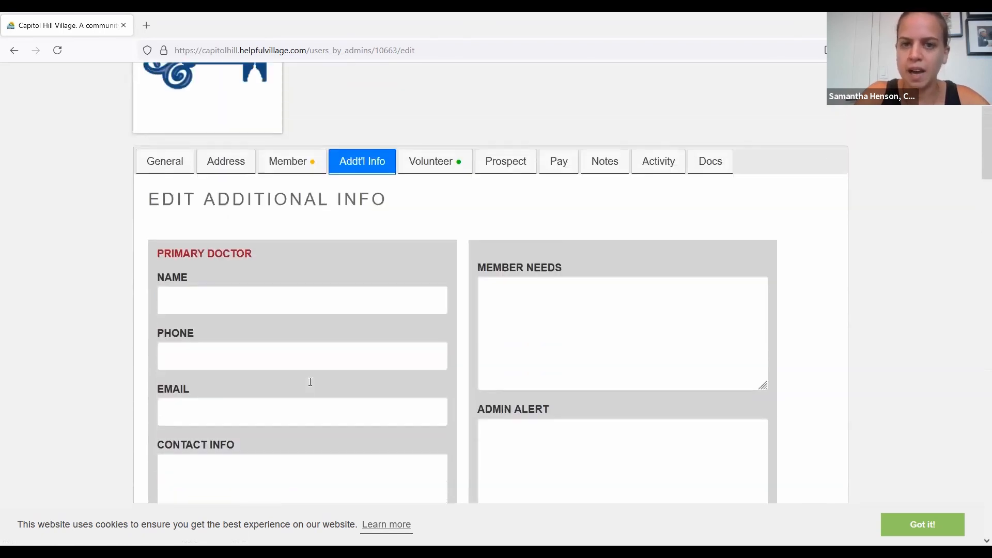
- Check which volunteer services and village builder groups are assigned to the member
left_click(438, 205)
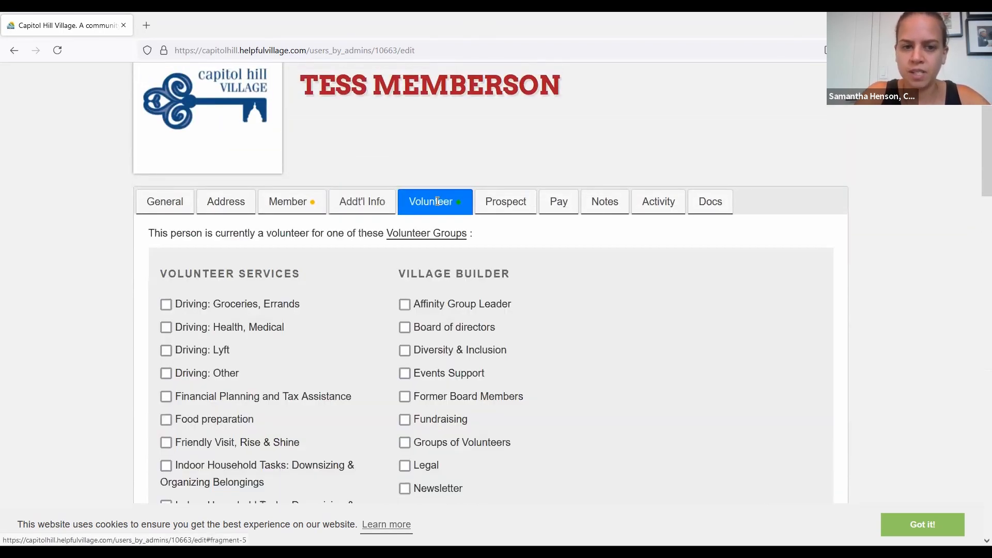
scroll(357, 375, "down", 2)
scroll(356, 374, "down", 1)
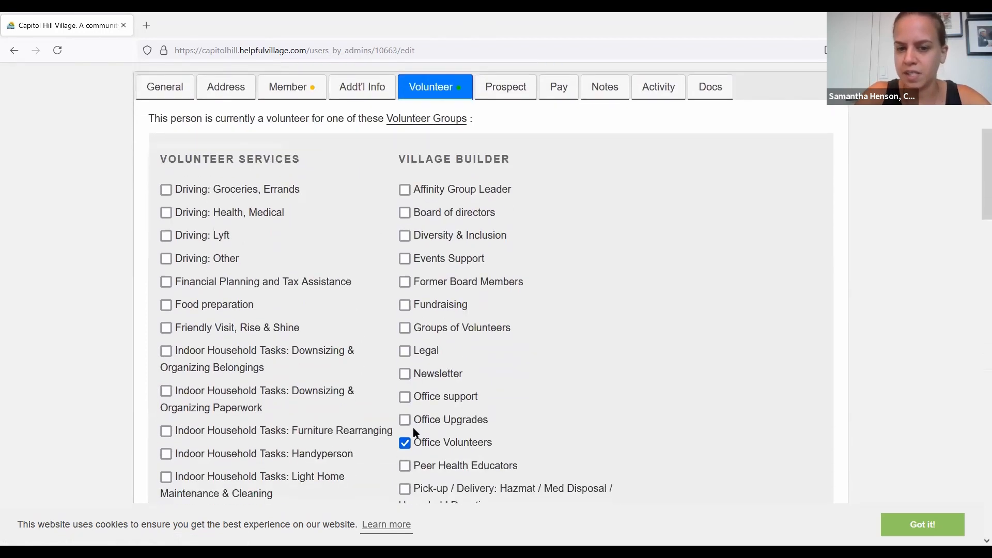
- Look through the rest of the member's volunteer section, including volunteer notes, volunteer days, and driver license and insurance fields
scroll(309, 435, "down", 3)
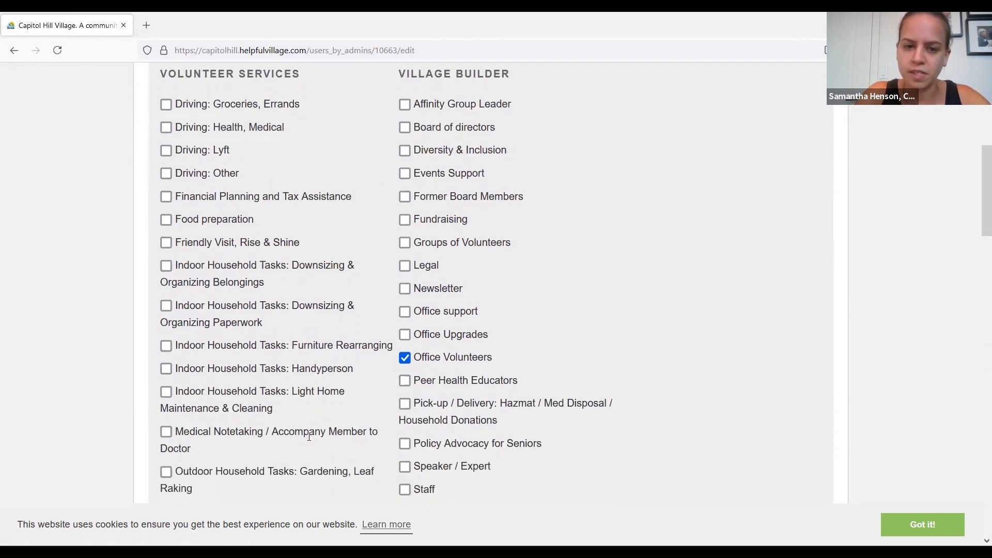
scroll(309, 439, "down", 10)
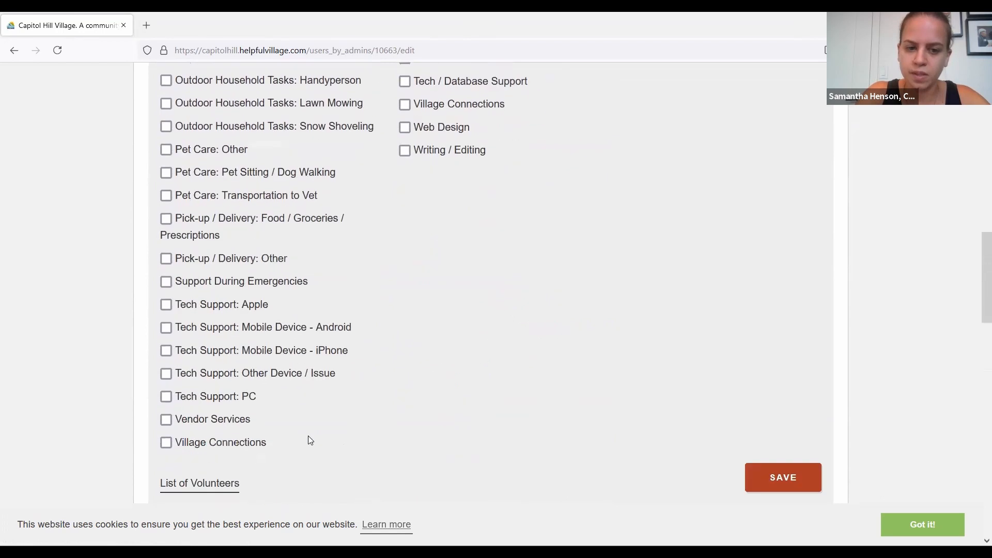
scroll(309, 436, "down", 4)
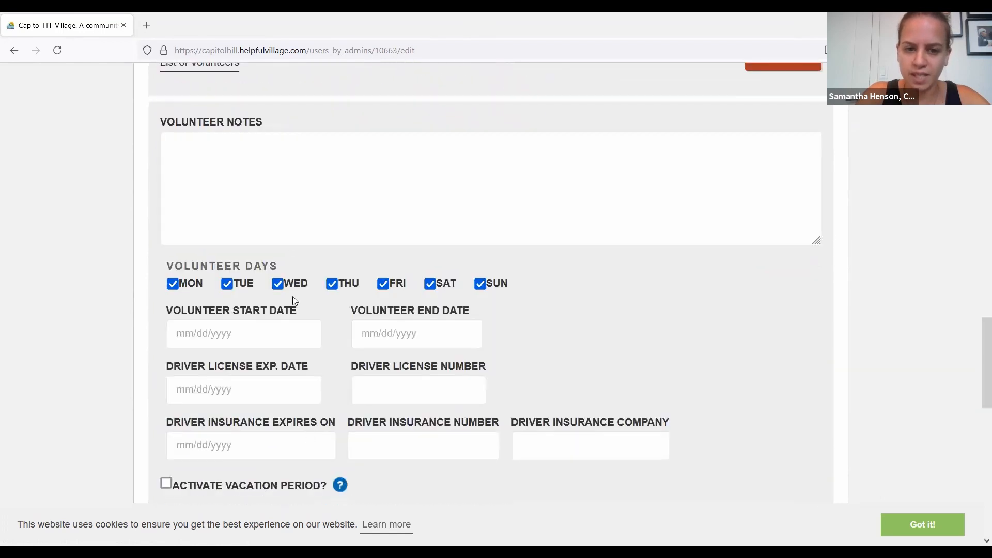
scroll(307, 382, "down", 3)
scroll(307, 386, "up", 20)
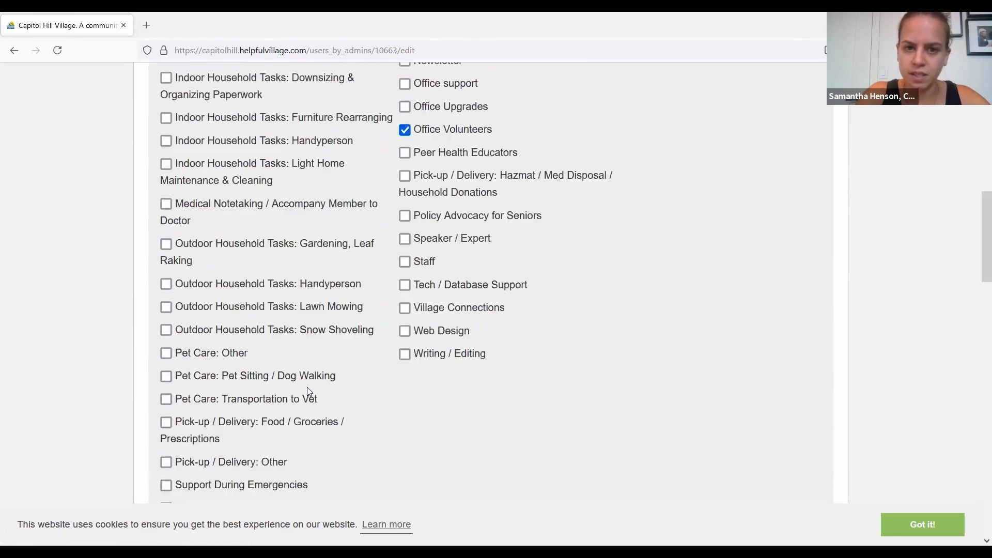
- Review the member's prospect interest fields and user payments section
left_click(505, 362)
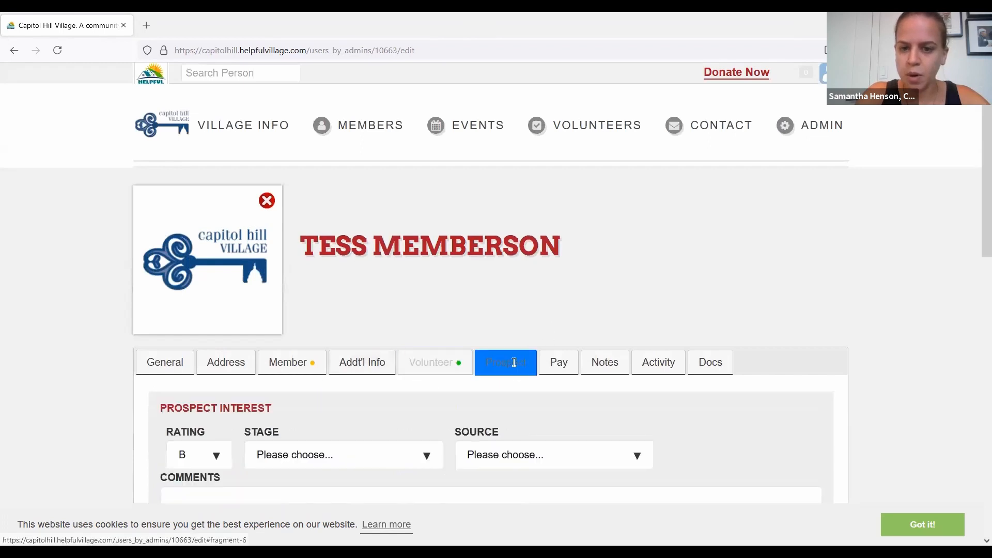
scroll(622, 407, "down", 1)
scroll(622, 408, "down", 1)
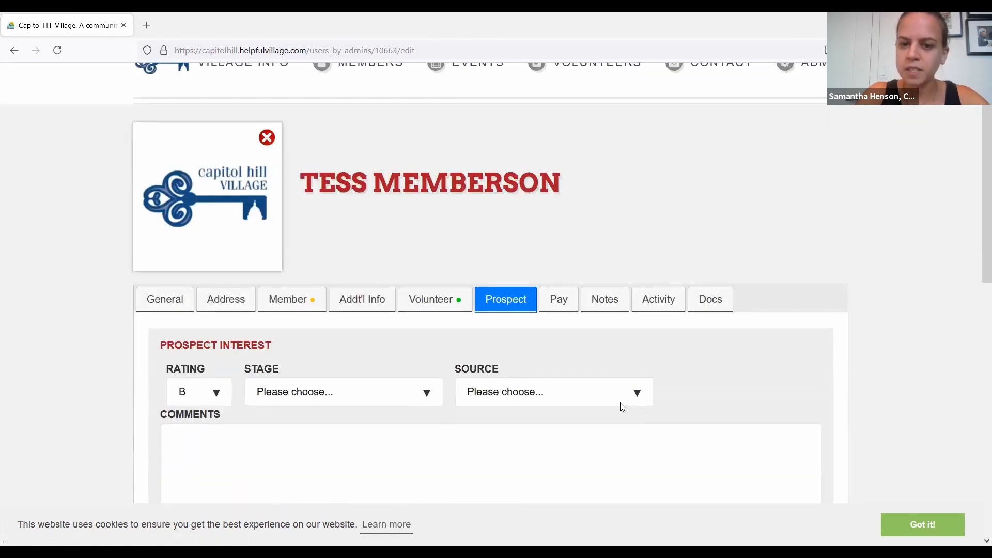
scroll(622, 407, "down", 1)
left_click(561, 254)
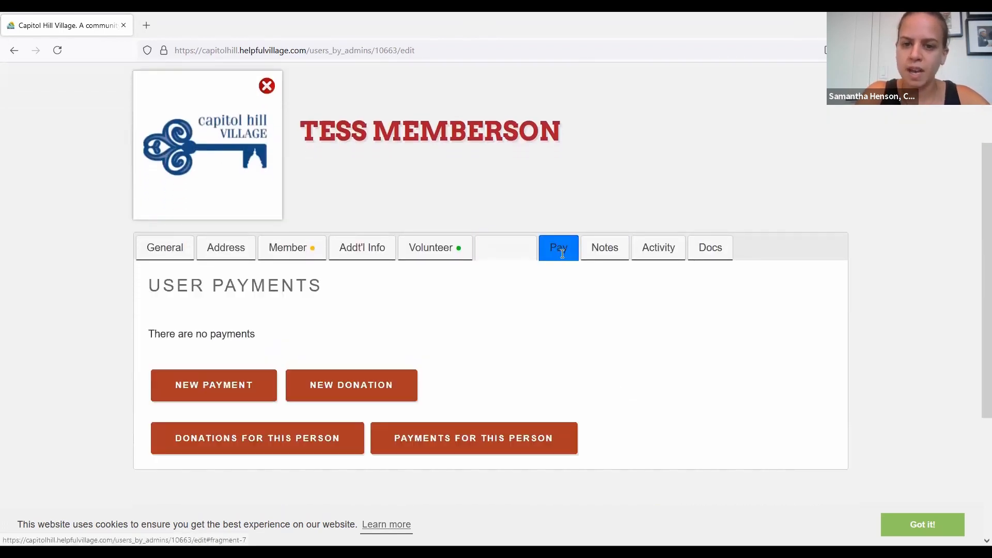
- Review the member's free text notes, email and event participation activity, and documents
left_click(609, 256)
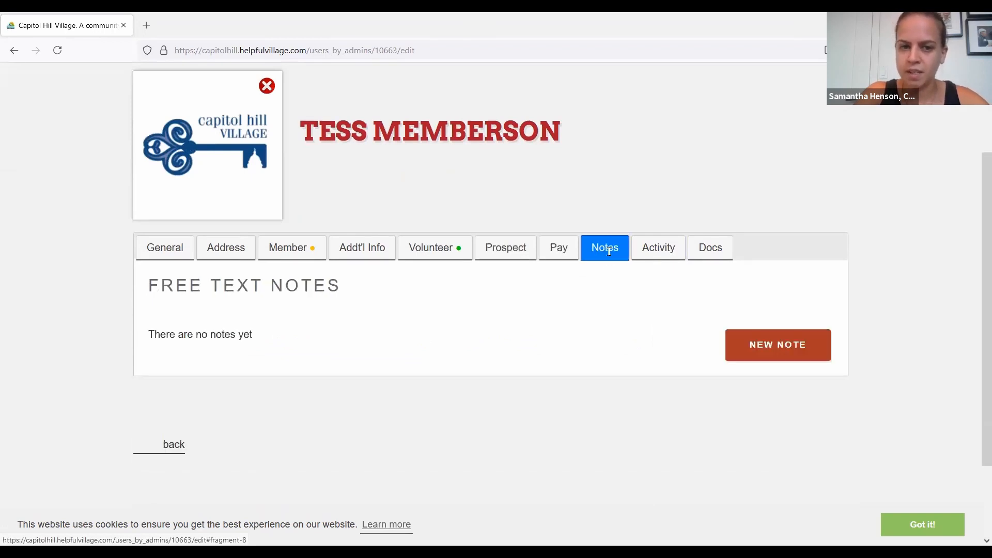
left_click(663, 257)
scroll(472, 339, "down", 1)
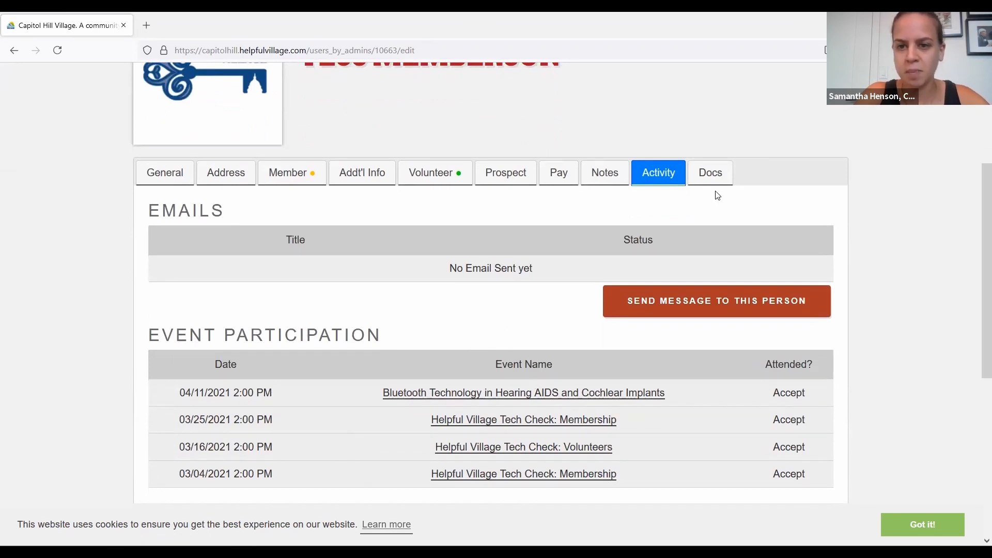
left_click(711, 174)
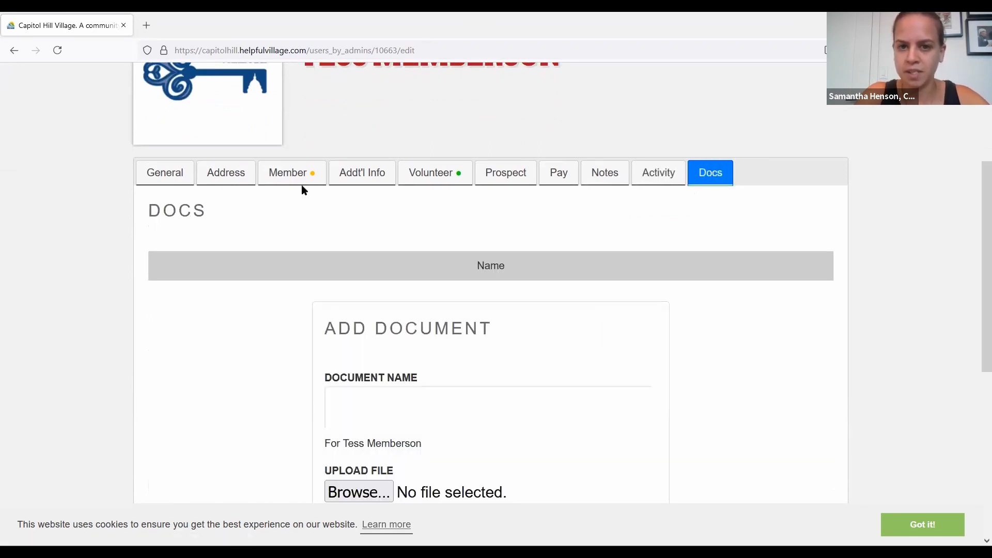
scroll(303, 190, "up", 4)
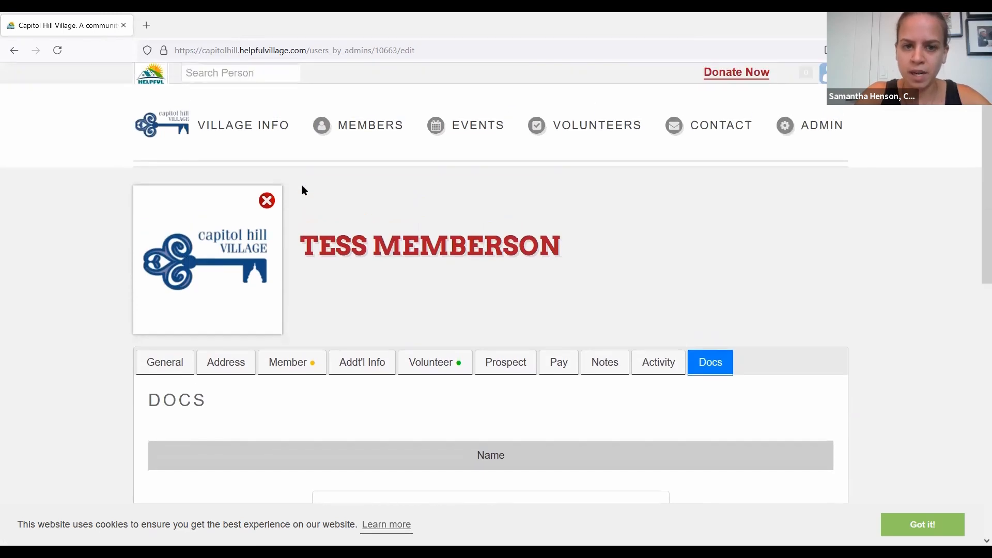
- Search people for "mem" and open the record of the matching member listed with an address
left_click(356, 126)
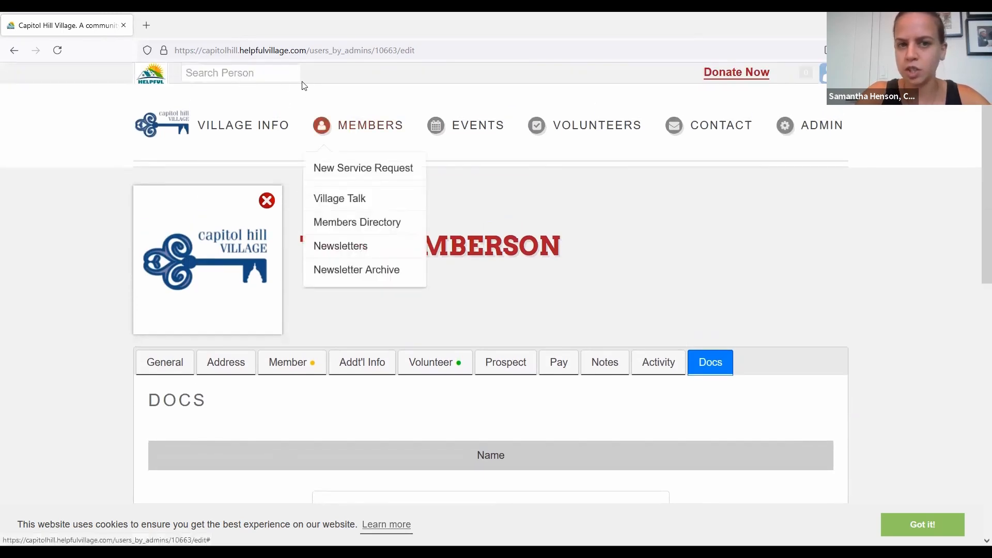
left_click(240, 73)
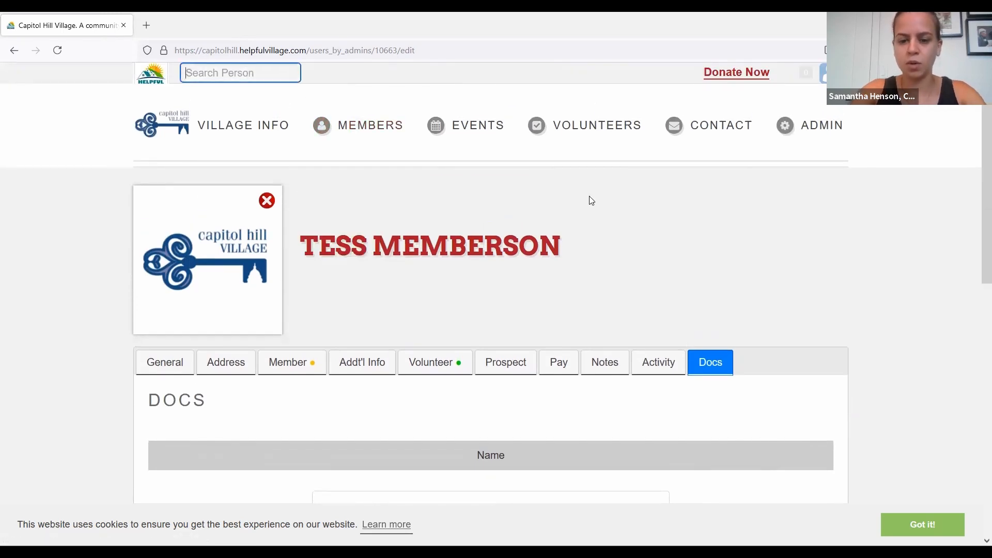
type("mem")
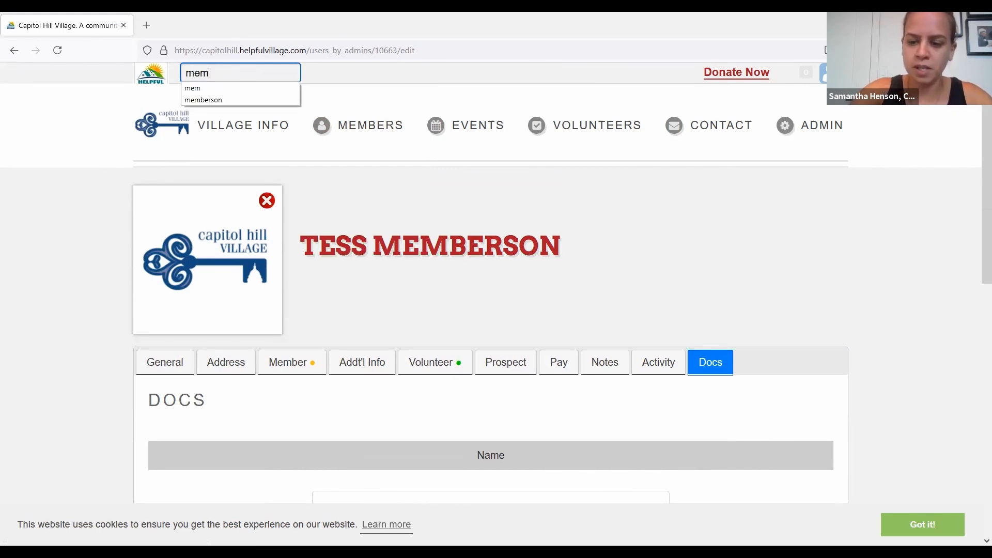
key("Return")
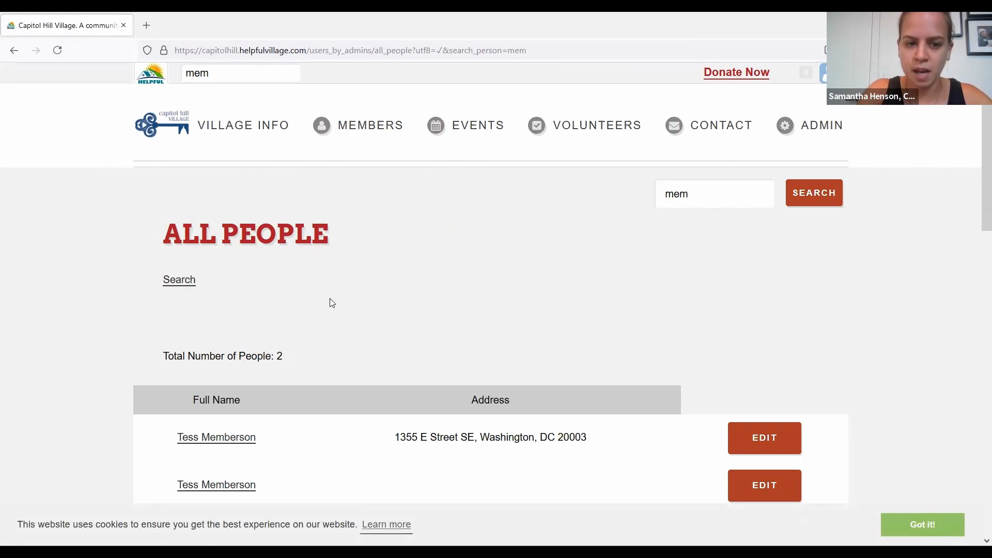
scroll(331, 302, "down", 1)
left_click(240, 385)
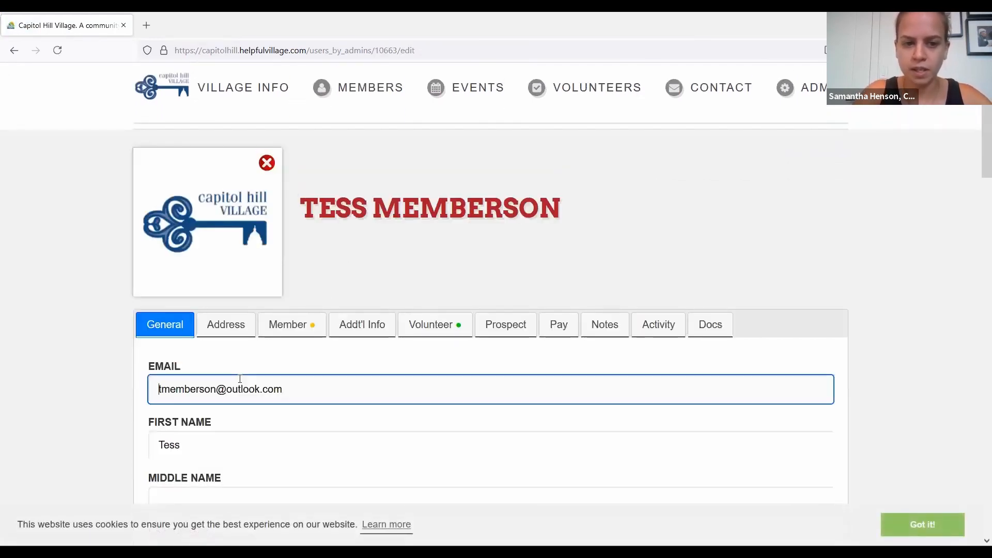
- Review the member's general details, including the email, name, date of birth, phone and preferred contact channel fields
scroll(240, 379, "down", 2)
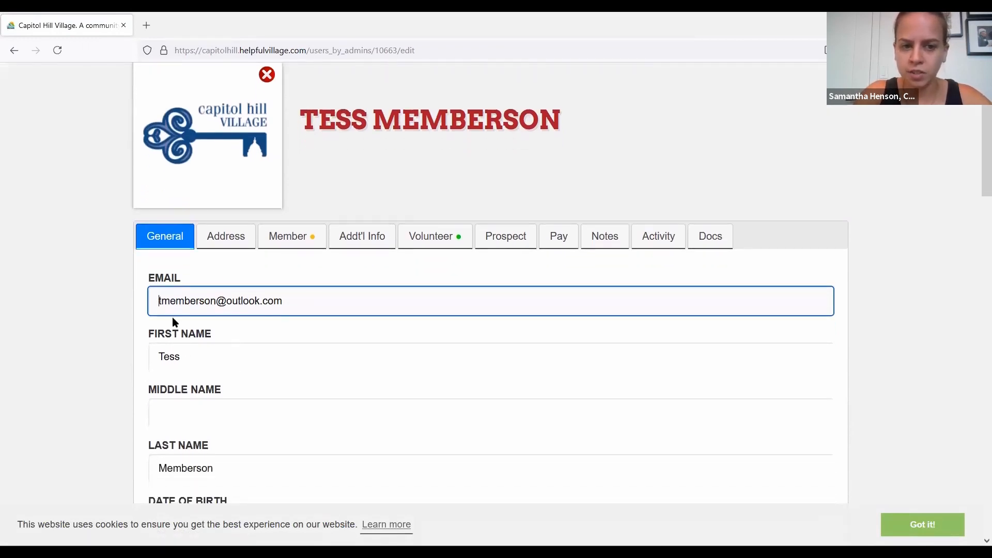
scroll(173, 320, "down", 1)
scroll(199, 302, "down", 5)
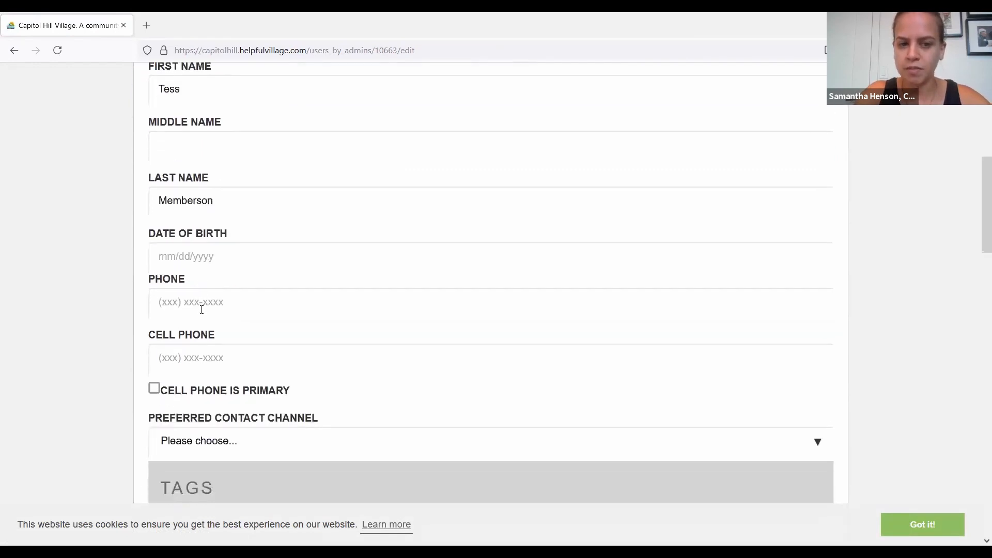
scroll(243, 223, "up", 6)
- Review the member's address fields and the location on the map
left_click(241, 232)
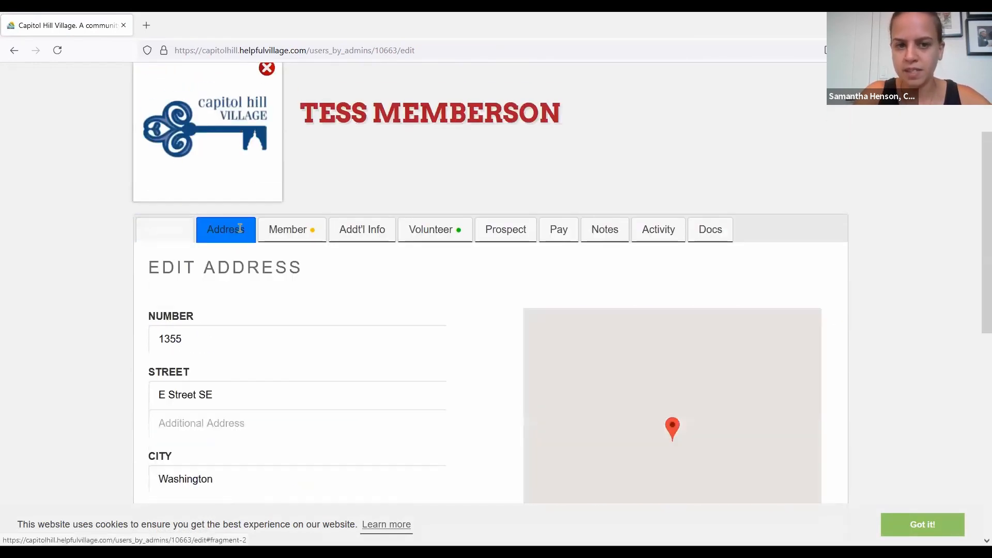
scroll(236, 367, "down", 2)
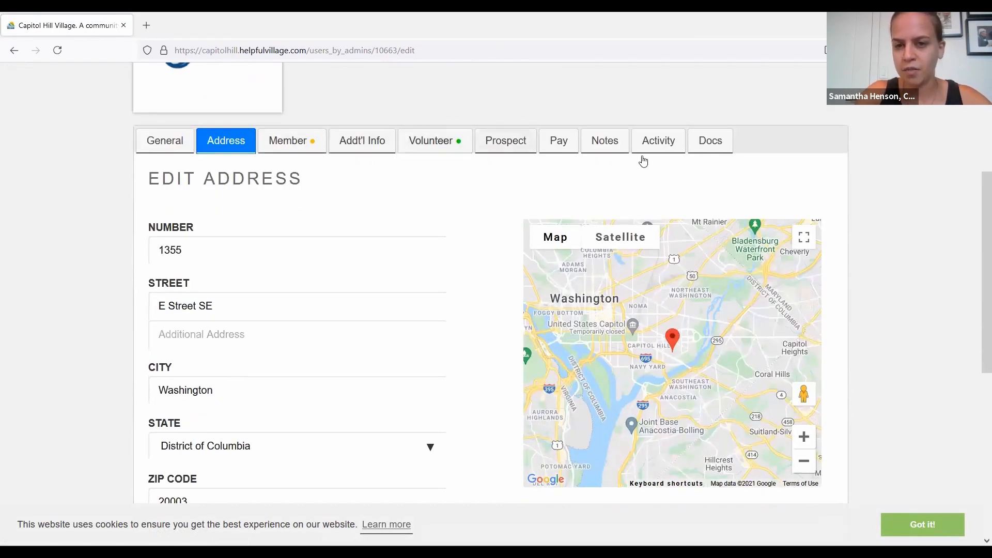
scroll(236, 445, "down", 2)
scroll(236, 444, "up", 6)
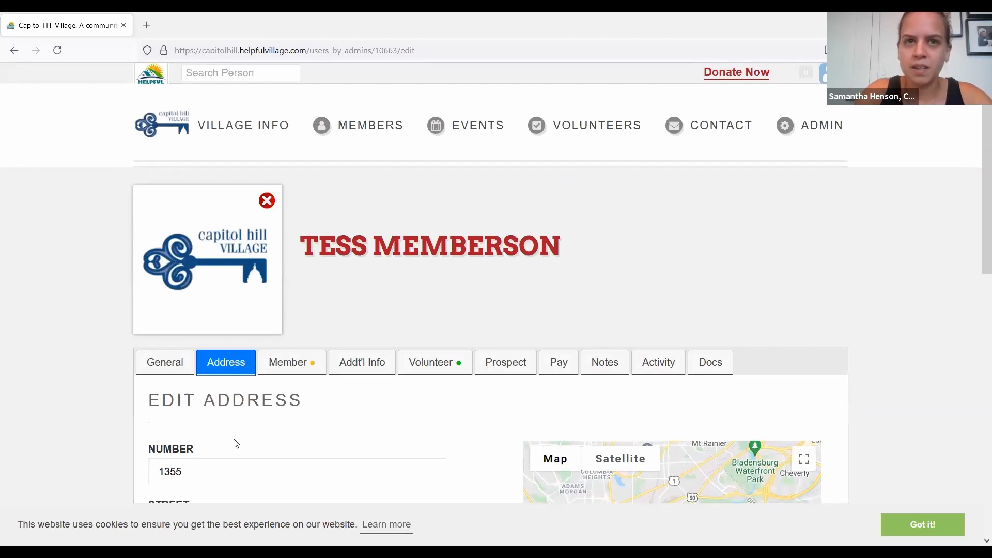
scroll(236, 444, "down", 1)
scroll(235, 441, "up", 1)
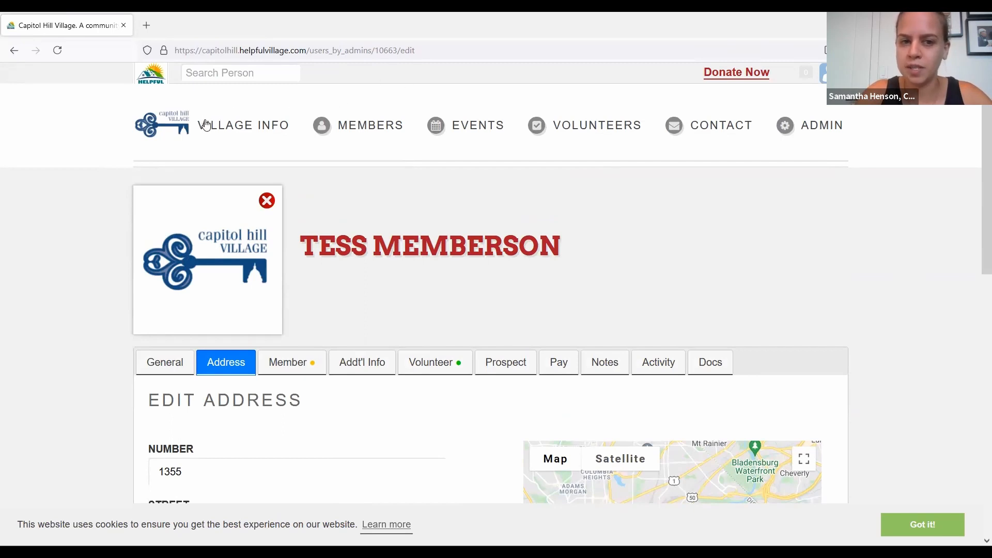
- Start a new service request from the members options
mouse_move(244, 135)
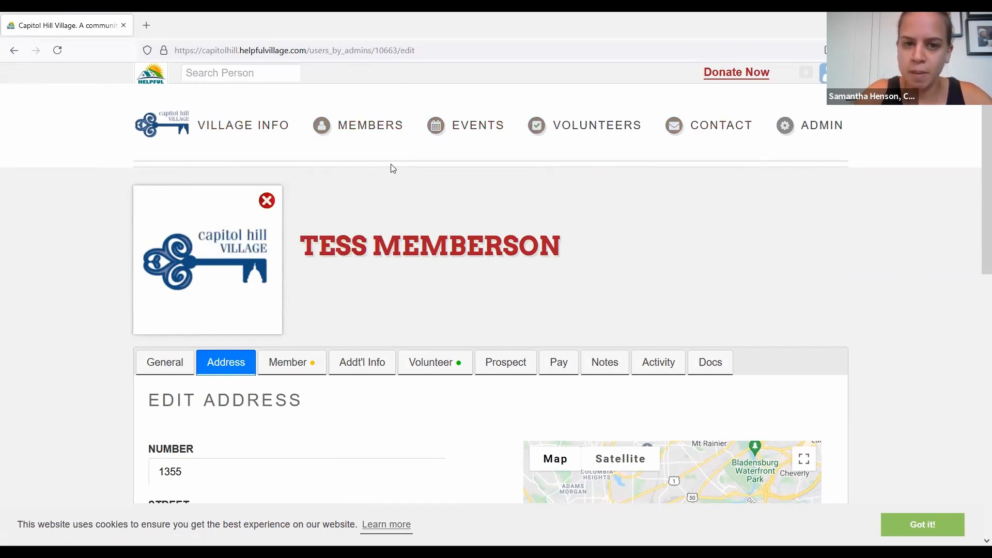
mouse_move(382, 129)
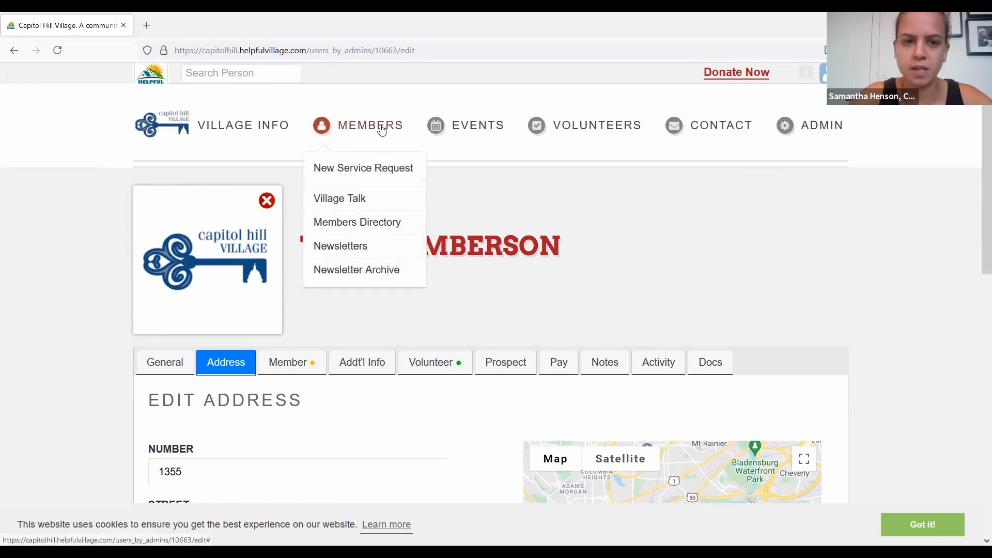
left_click(364, 169)
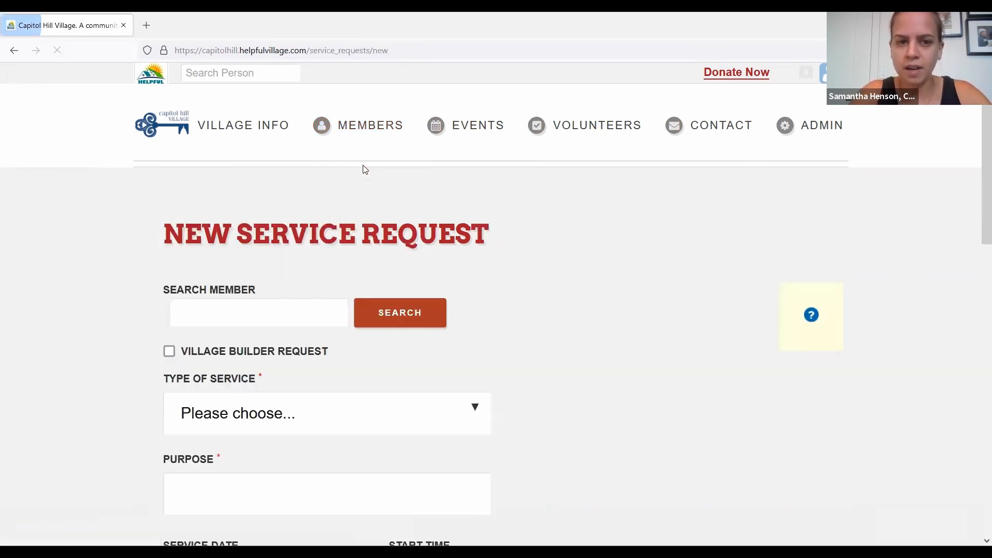
- Search members for "mem" in the new service request and select the matching member as the requester
scroll(364, 168, "down", 1)
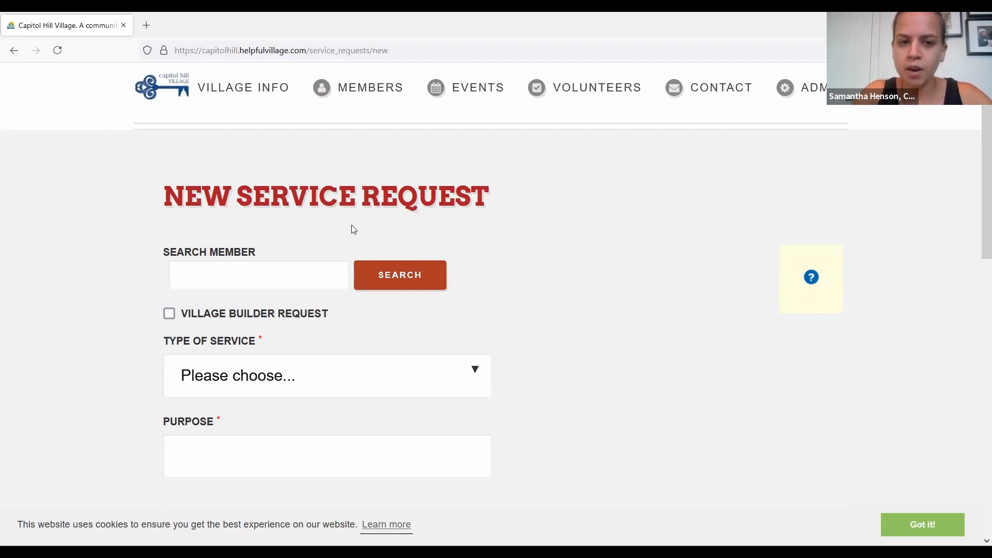
left_click(294, 273)
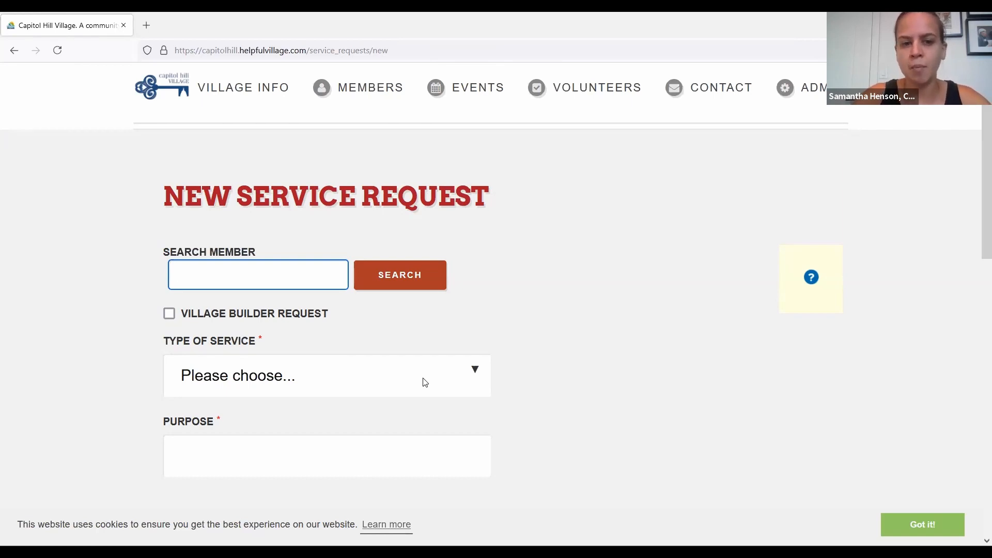
type("m")
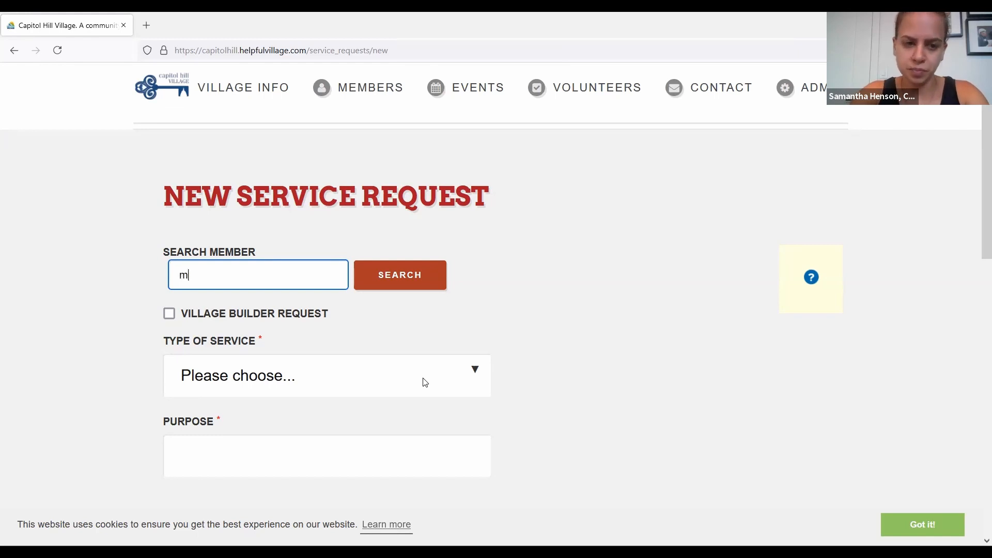
type("em")
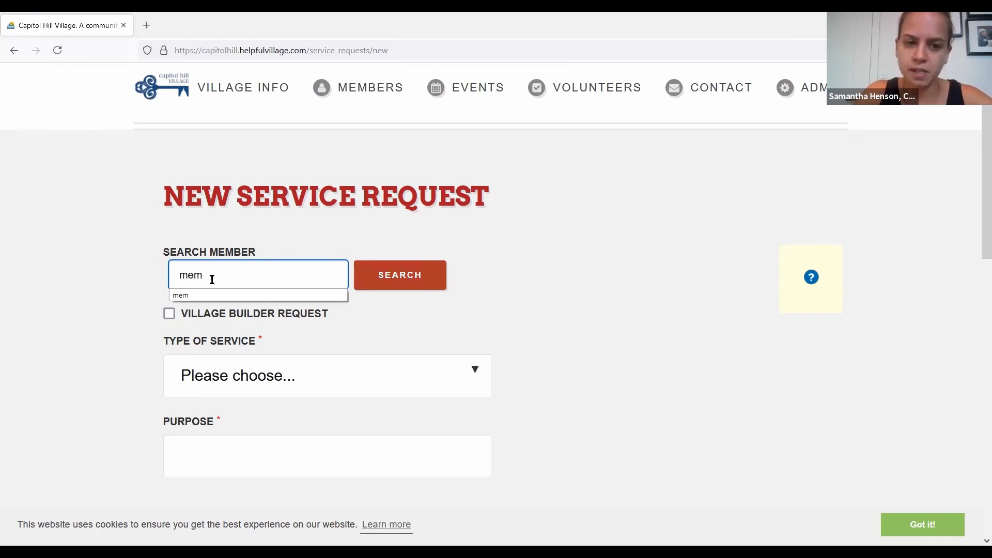
left_click(388, 286)
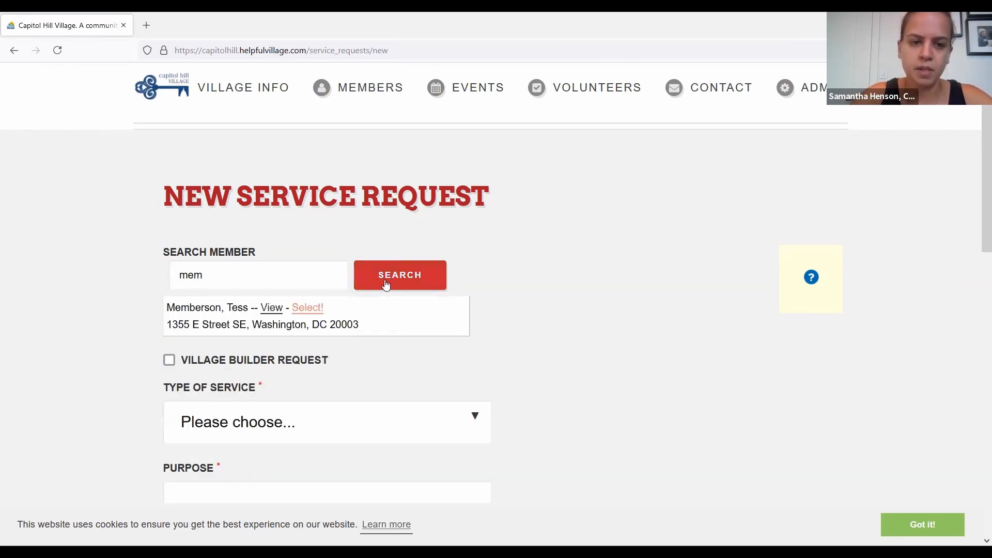
left_click(315, 308)
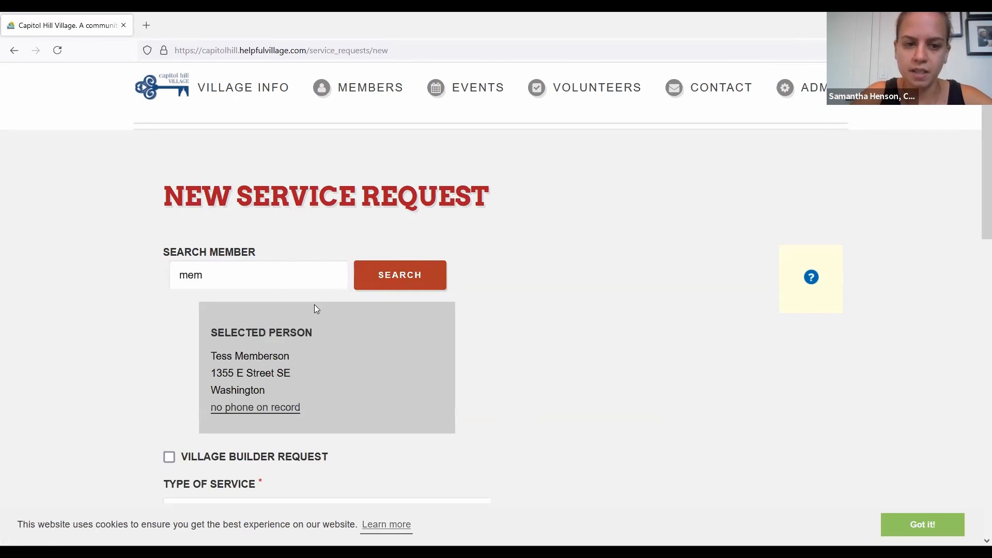
- Look over the request's village builder option and its type of service, purpose, service date and start time fields
scroll(316, 309, "down", 3)
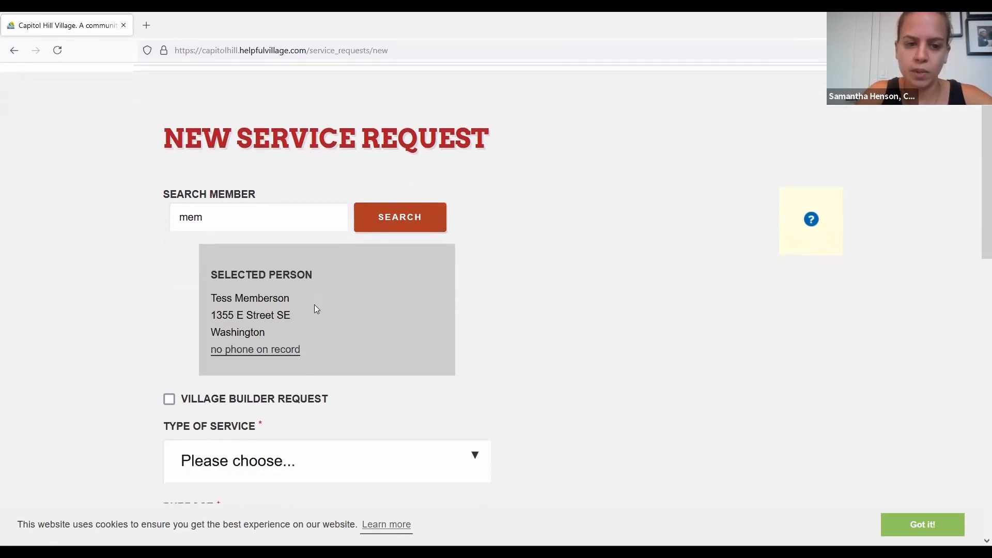
scroll(314, 305, "down", 1)
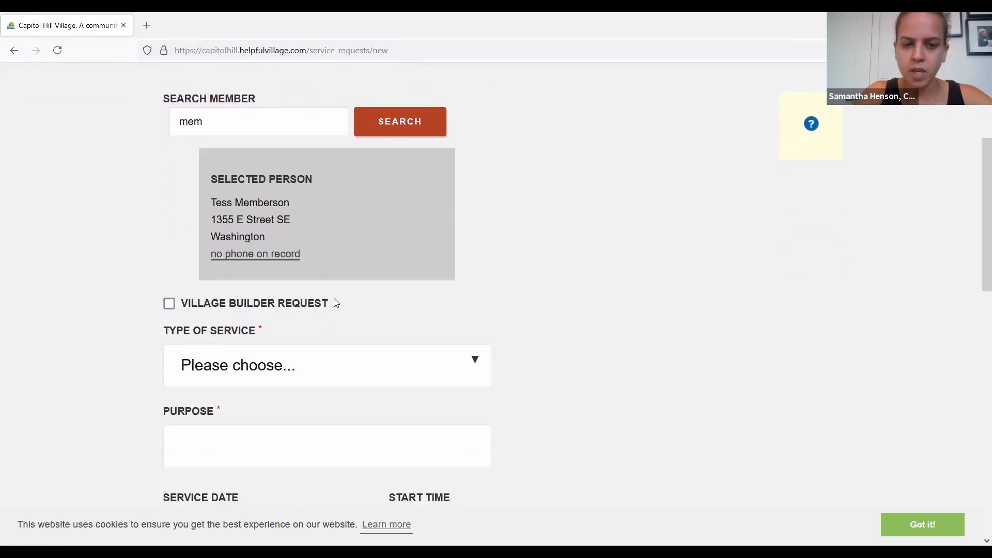
scroll(317, 304, "down", 1)
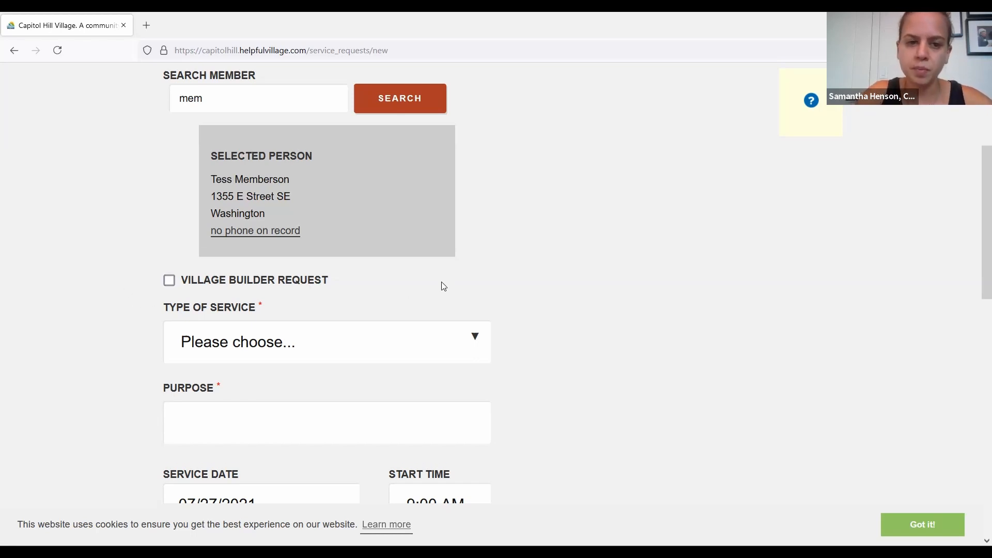
scroll(443, 284, "down", 1)
scroll(443, 286, "down", 2)
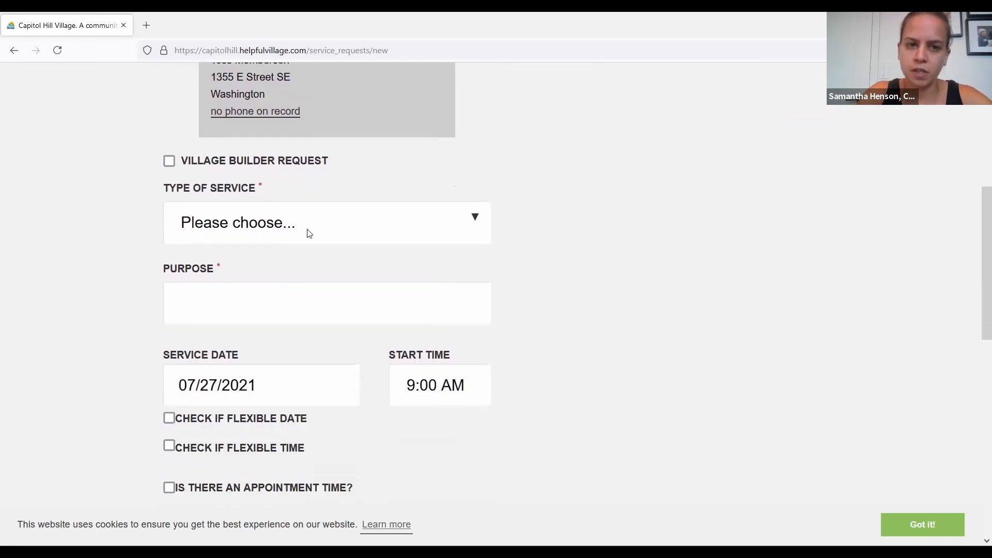
- Set the request's type of service to Outdoor Household Tasks: Gardening, Leaf Raking
scroll(309, 233, "up", 1)
left_click(320, 261)
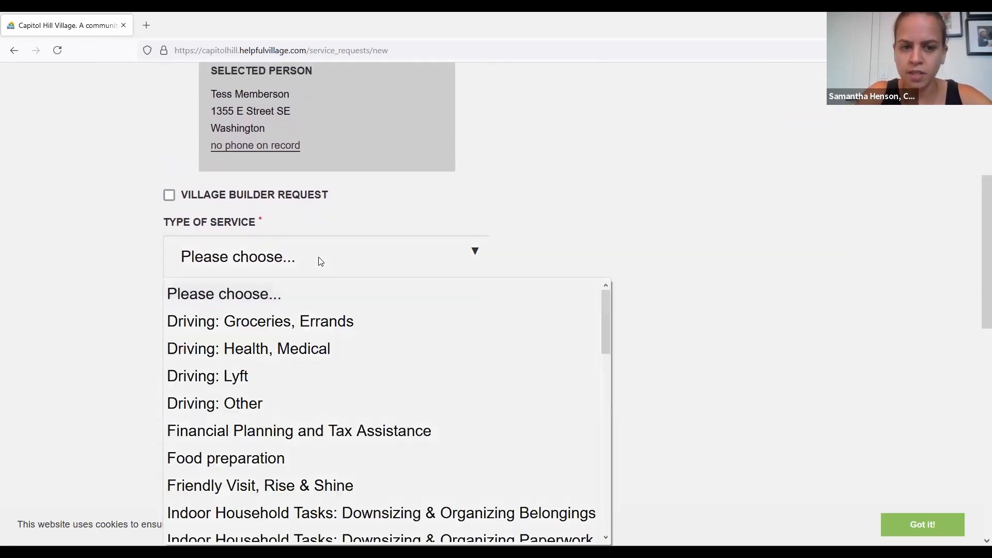
scroll(332, 391, "down", 1)
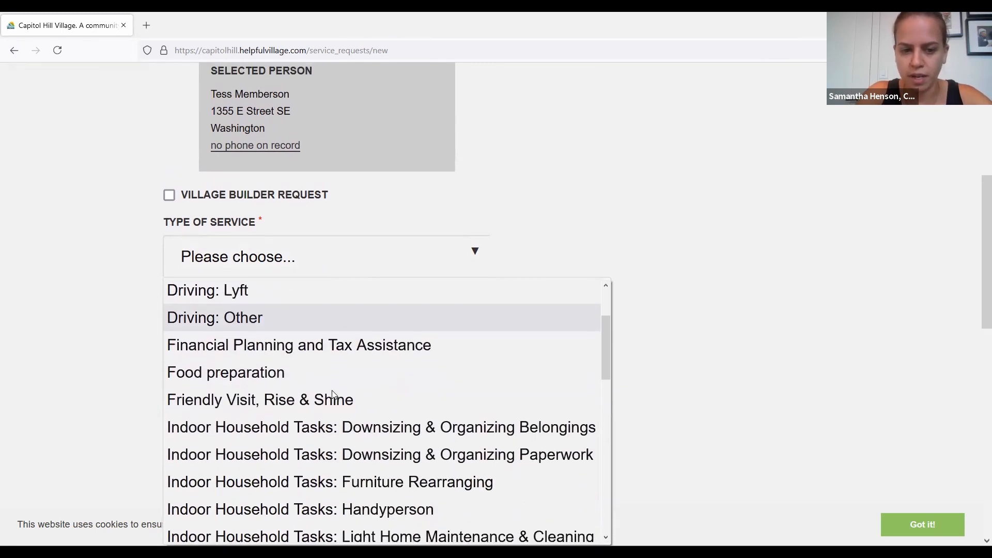
scroll(332, 394, "down", 4)
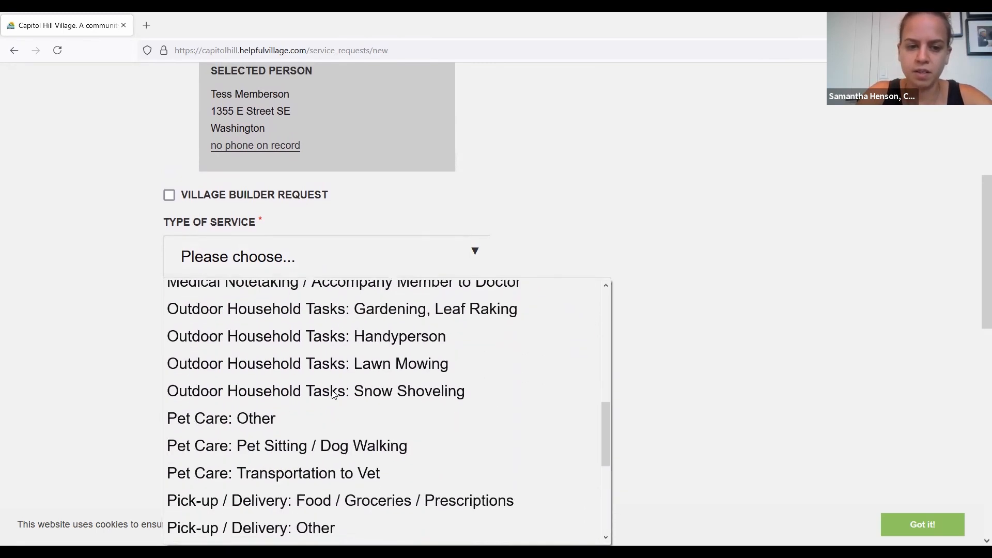
scroll(329, 392, "down", 1)
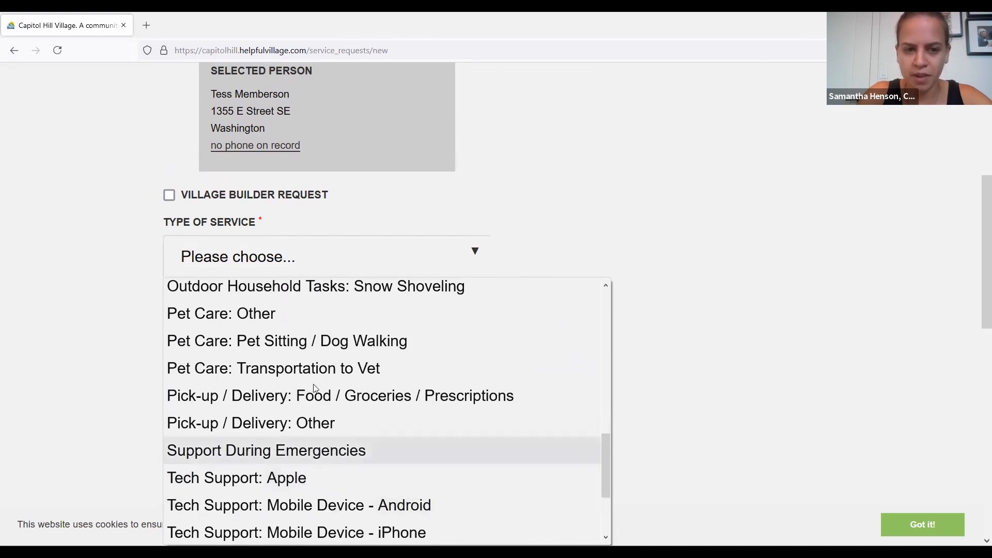
scroll(299, 473, "down", 1)
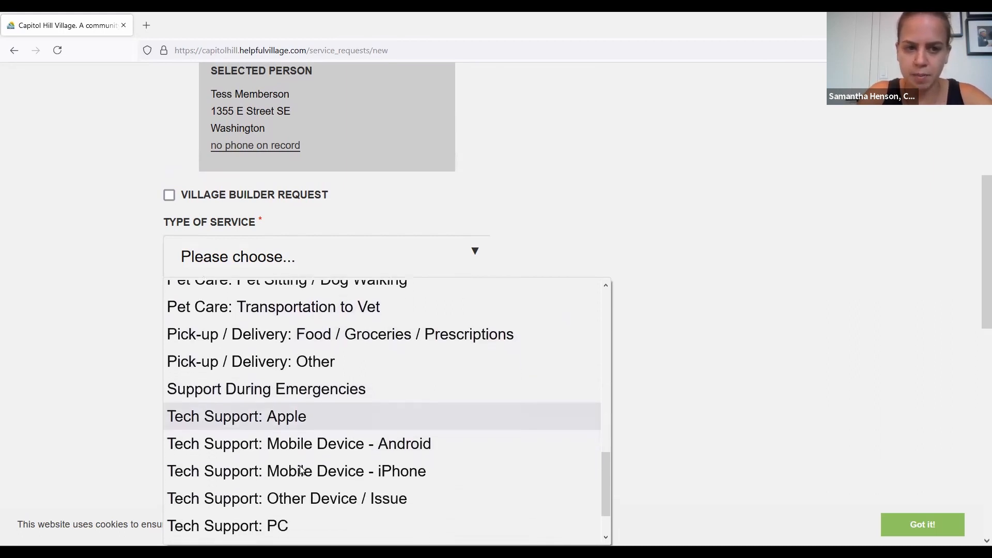
scroll(302, 470, "down", 1)
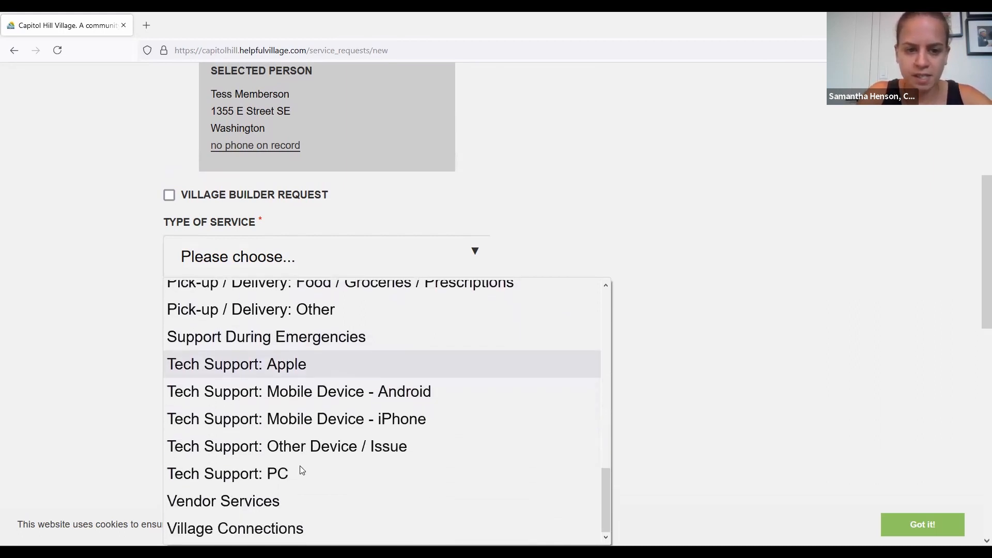
scroll(369, 378, "up", 2)
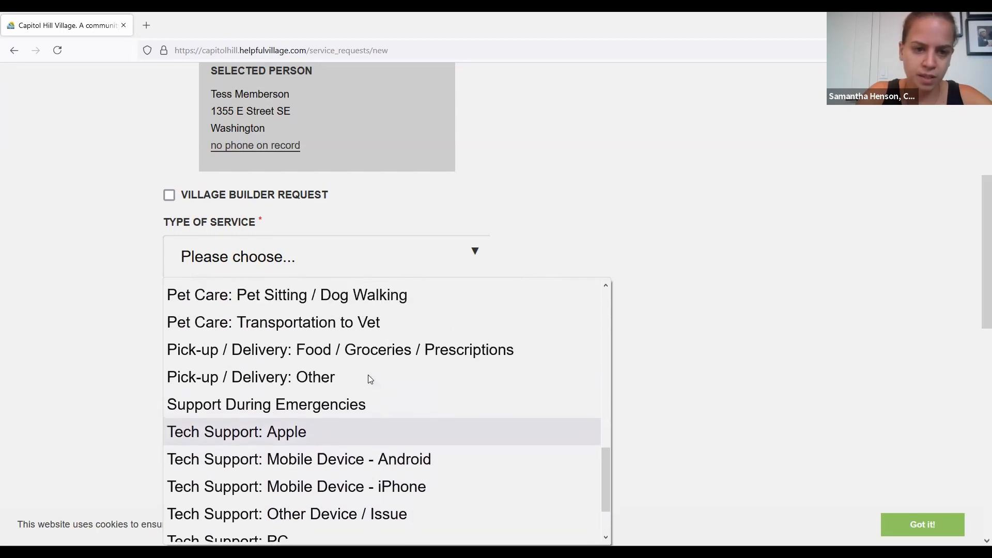
scroll(370, 379, "up", 6)
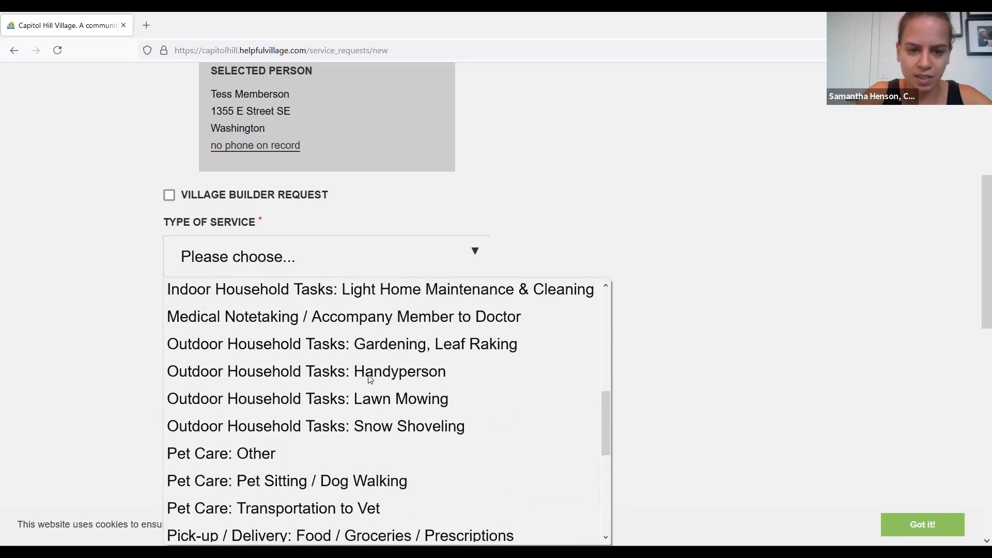
left_click(248, 351)
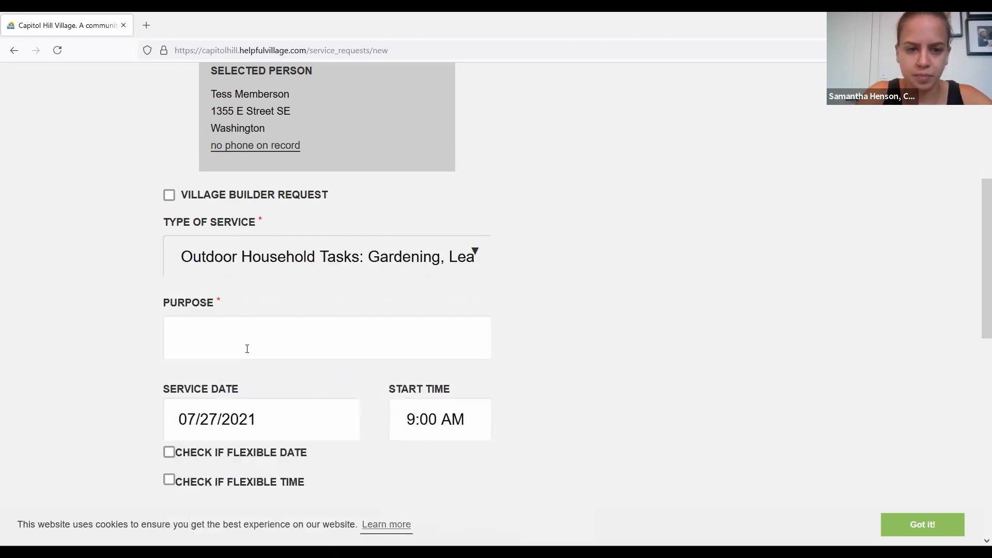
- Enter a purpose for the request stating that the member, by first name, needs help with weeding
left_click(247, 349)
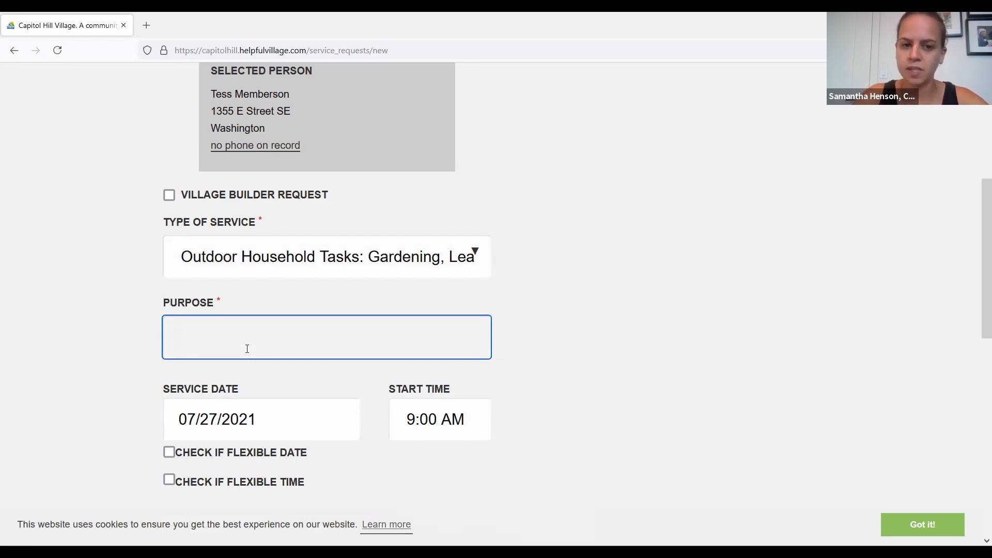
type("Tes")
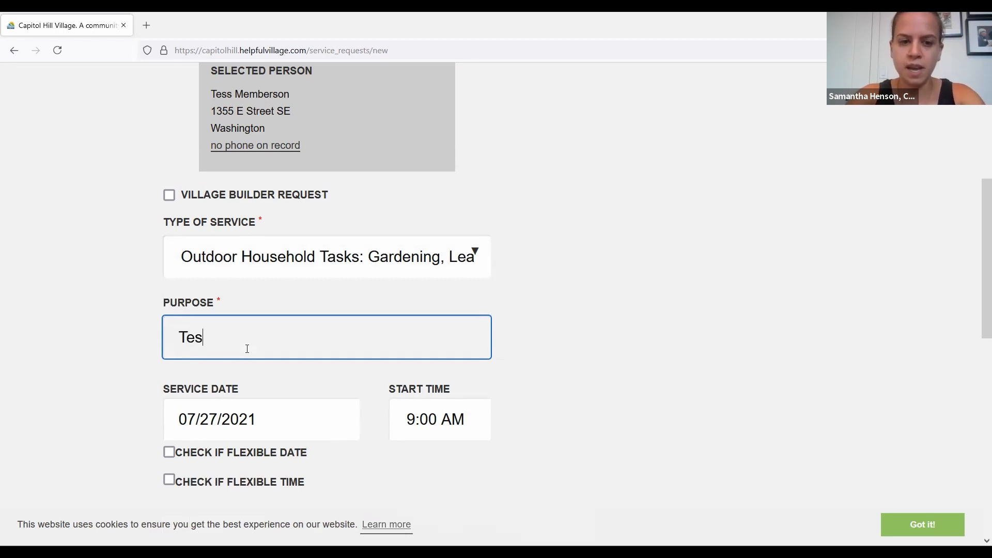
type("s needs help wi")
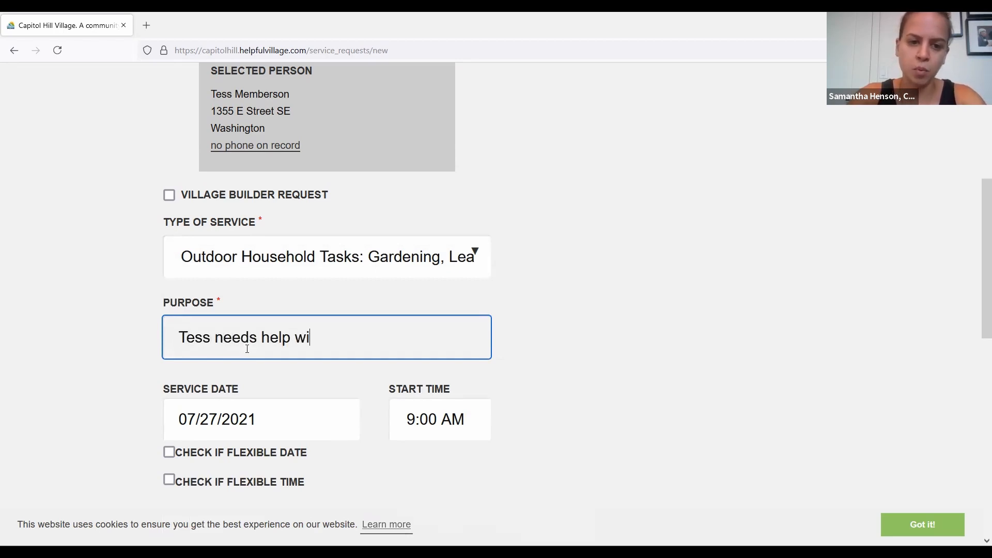
type("th weeding")
- Set the service date to 07/31/2021 and the start time to 8:30 AM
scroll(247, 349, "down", 3)
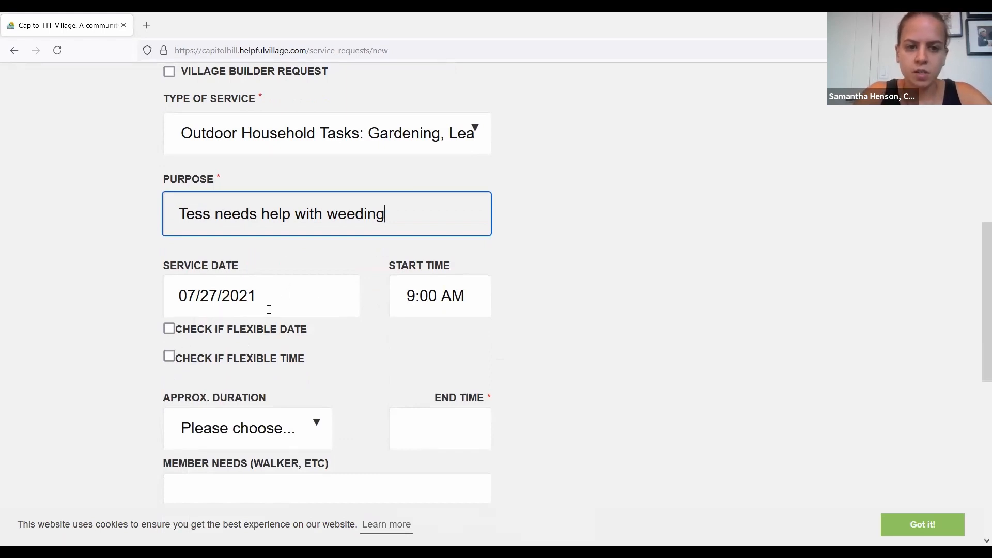
left_click(269, 309)
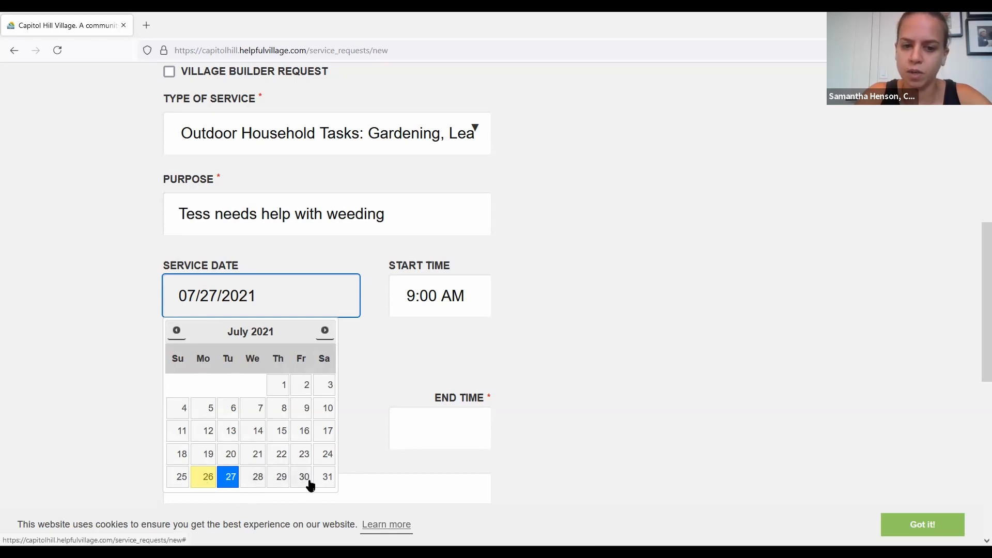
left_click(328, 476)
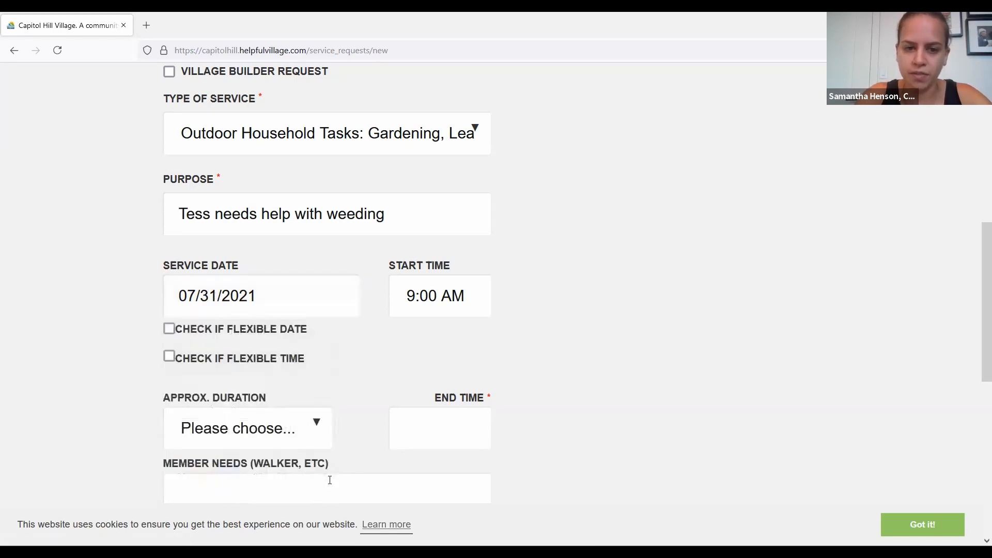
left_click(418, 299)
scroll(430, 460, "down", 3)
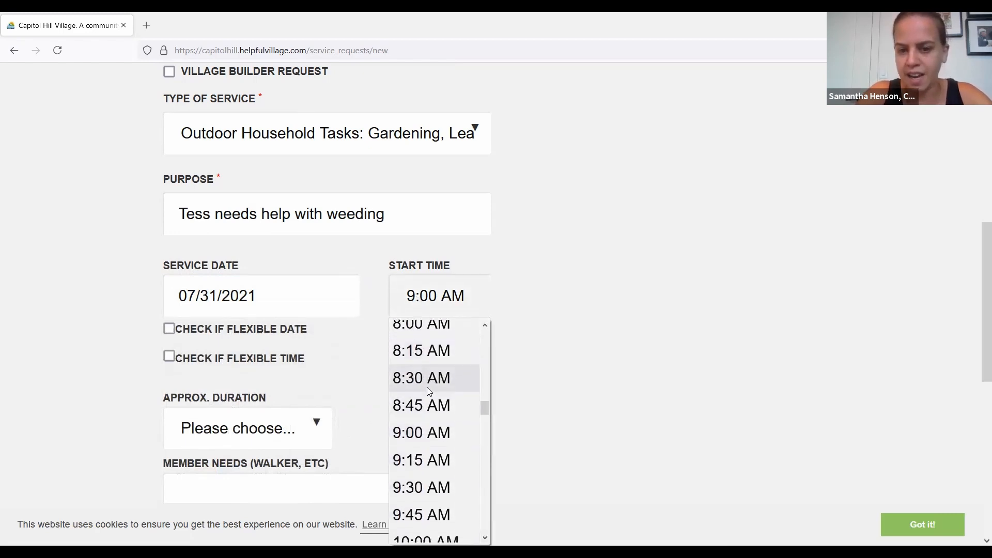
left_click(426, 386)
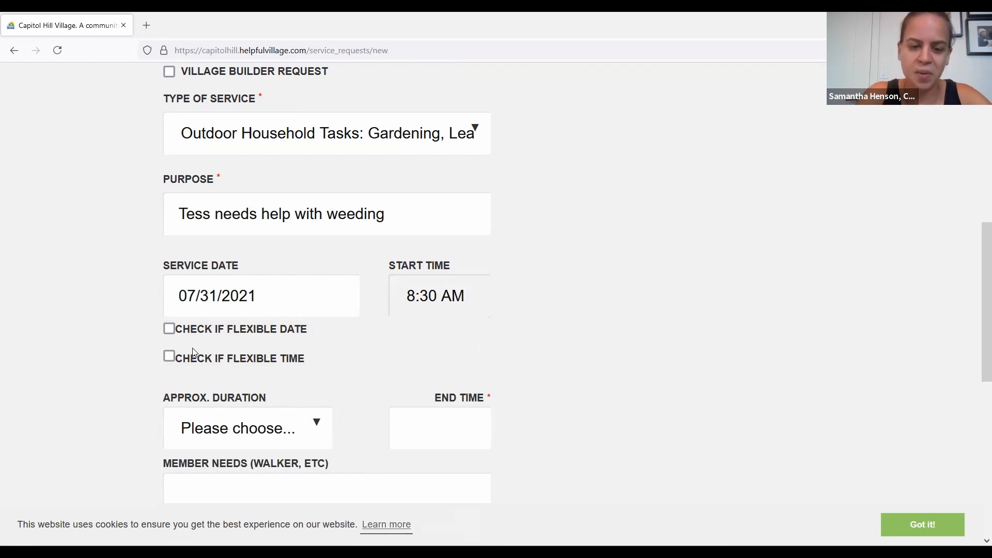
- Mark both the date and the time as flexible and set the approximate duration to one hour
left_click(169, 334)
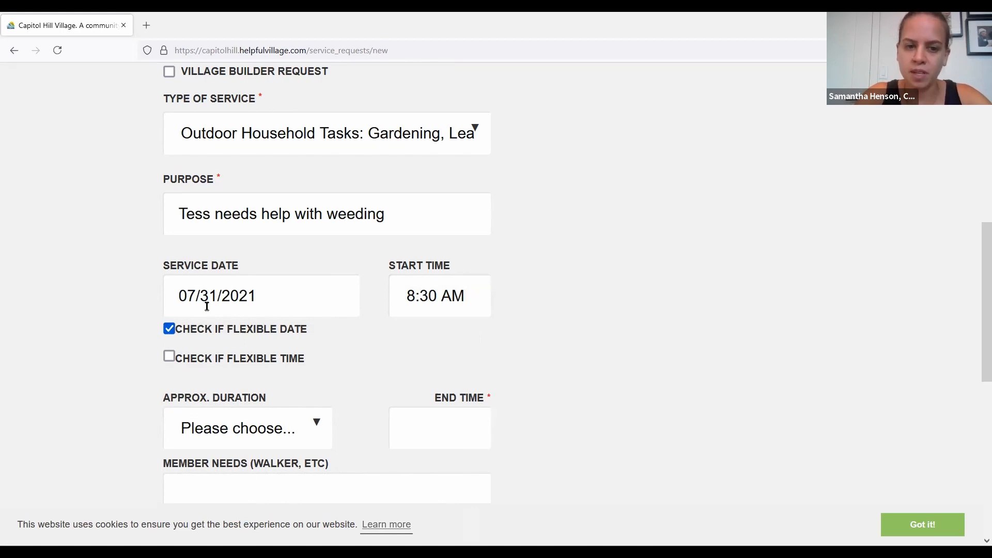
left_click(170, 361)
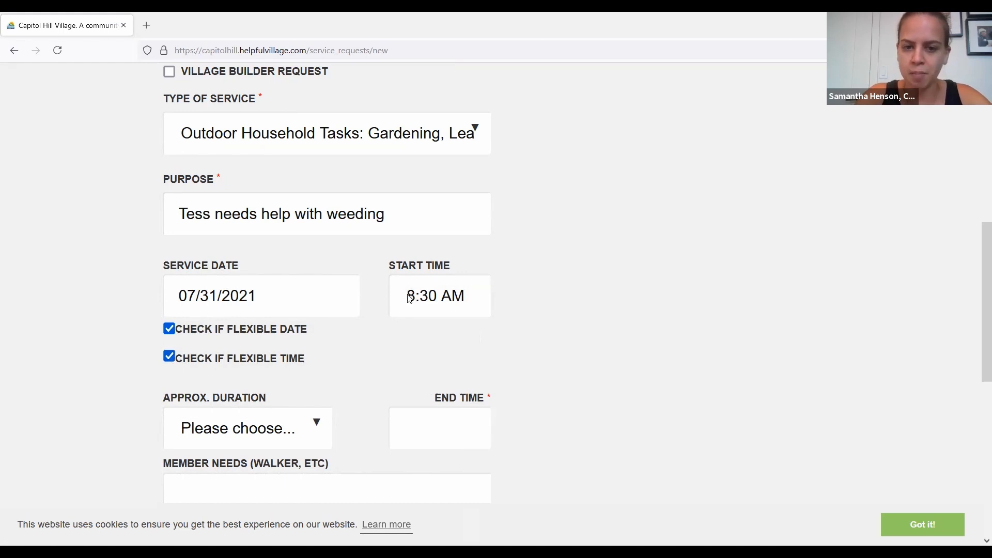
scroll(426, 325, "down", 1)
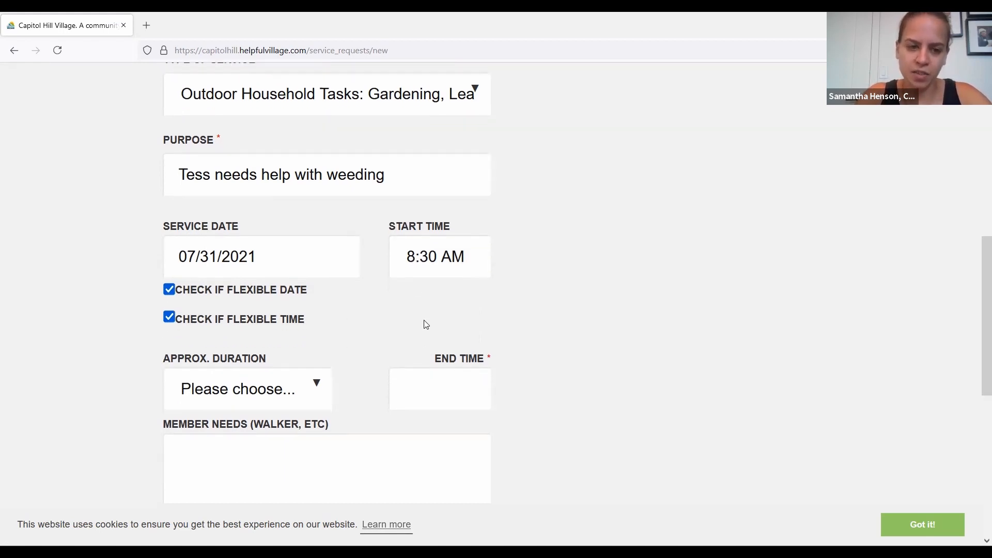
scroll(347, 336, "down", 1)
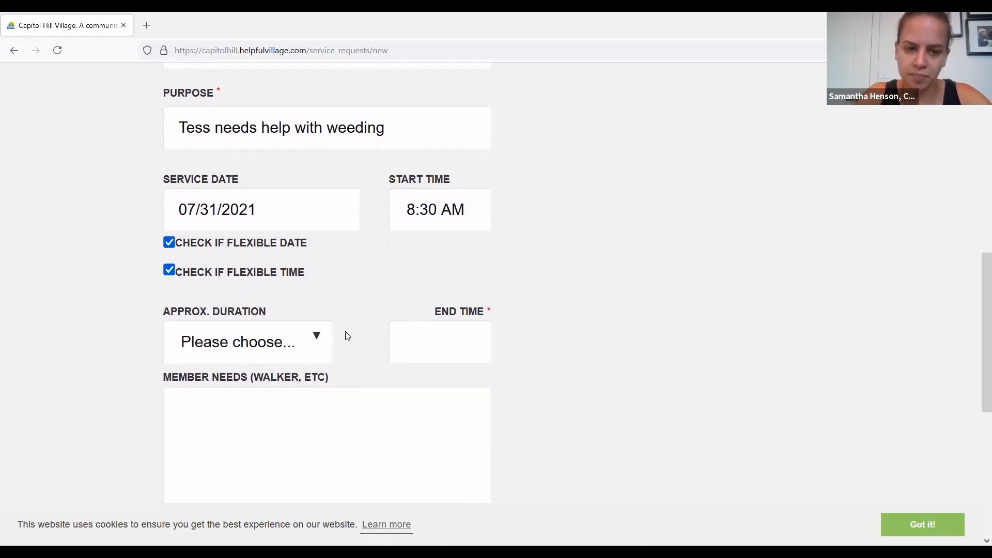
scroll(347, 288, "down", 1)
left_click(298, 320)
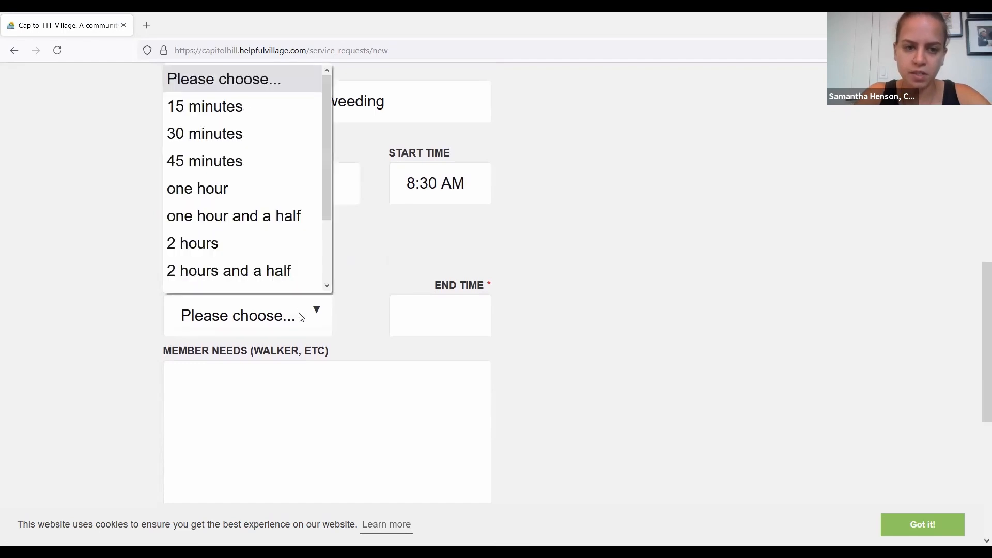
left_click(236, 190)
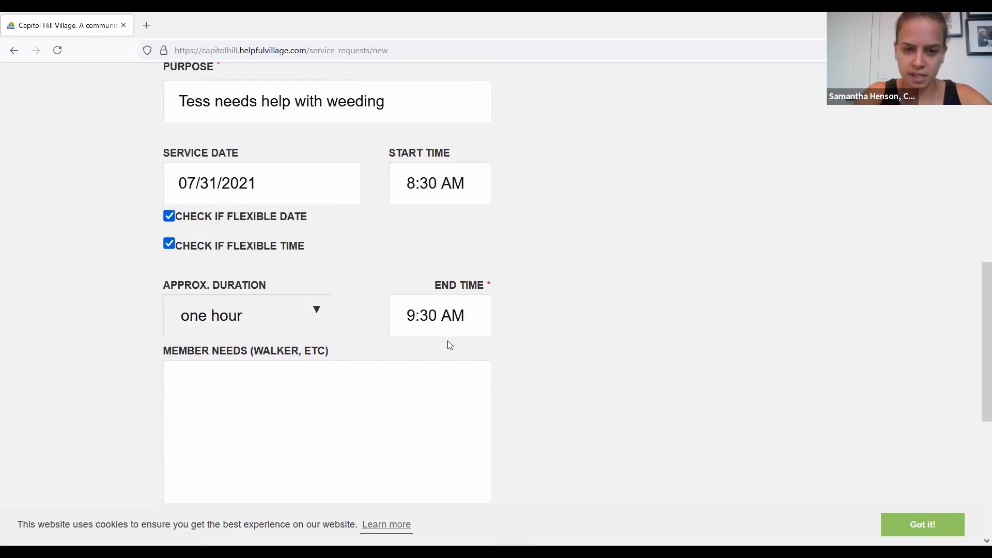
- Enter "Member has all gardening tools needed." as the member needs
scroll(523, 356, "down", 2)
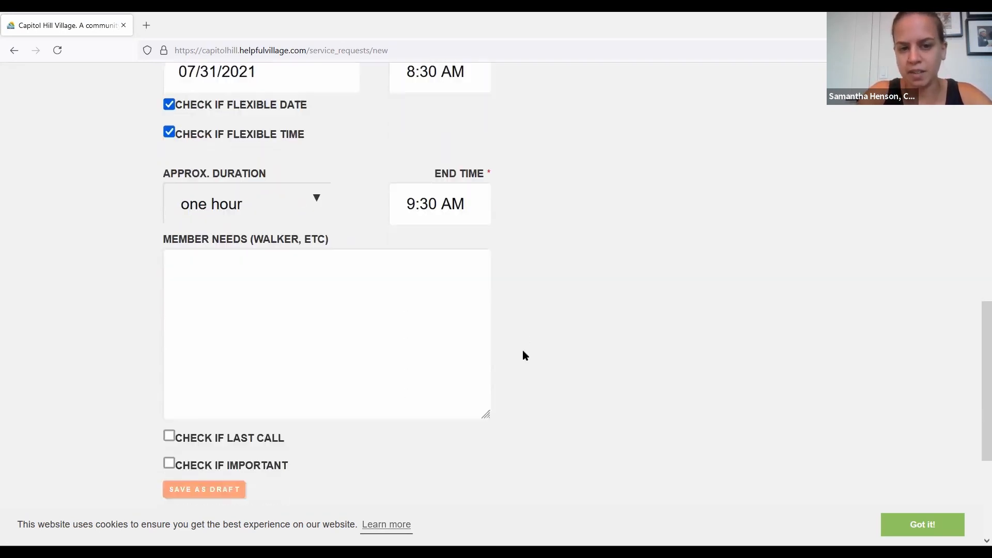
left_click(278, 318)
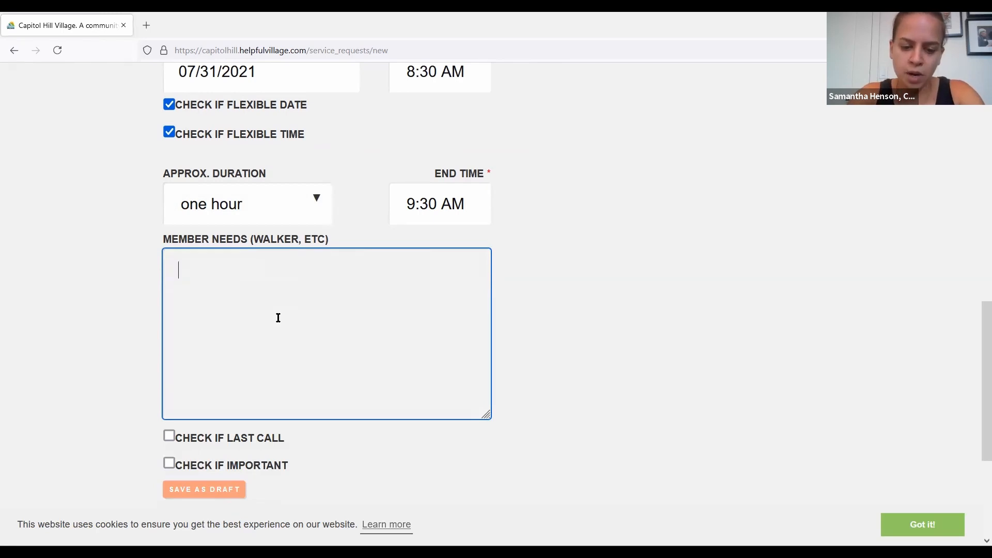
type("Member has ")
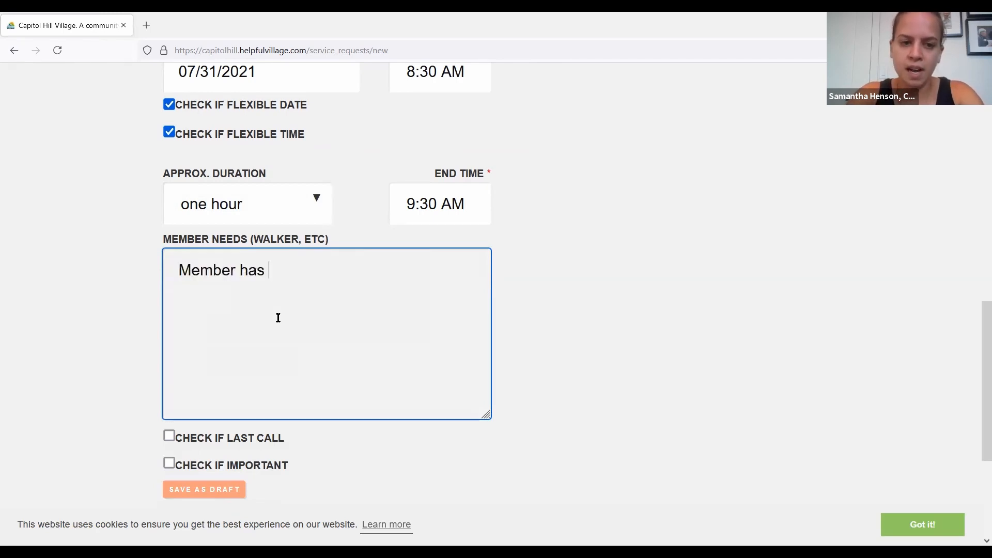
type("all gardening")
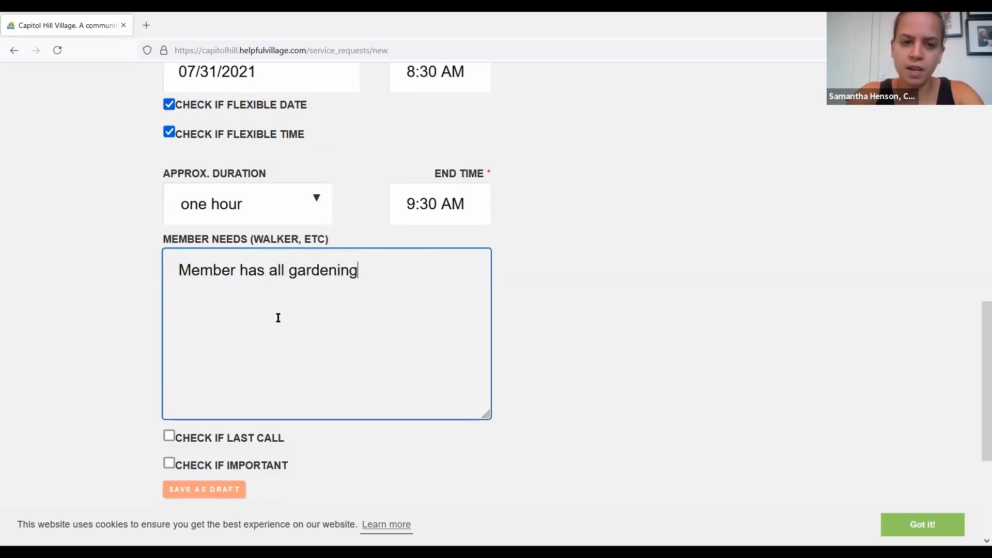
type(" tools needed.")
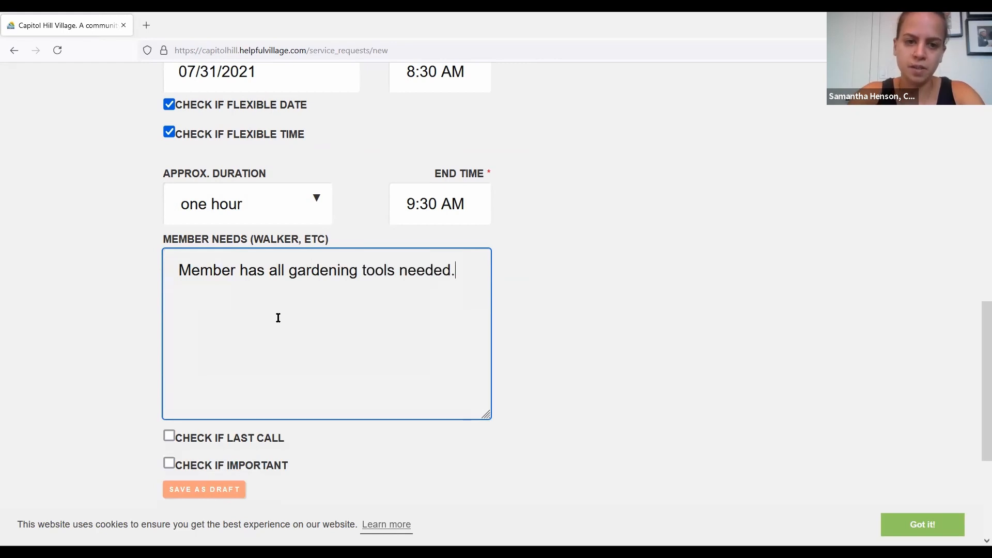
- Clear the text from the member needs and purpose fields of the service request
scroll(301, 436, "down", 1)
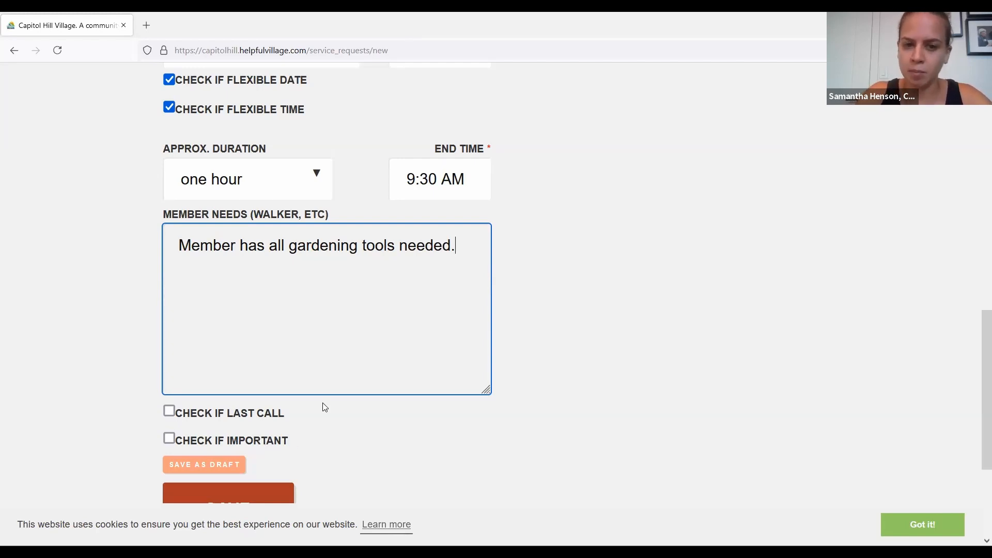
scroll(323, 404, "down", 2)
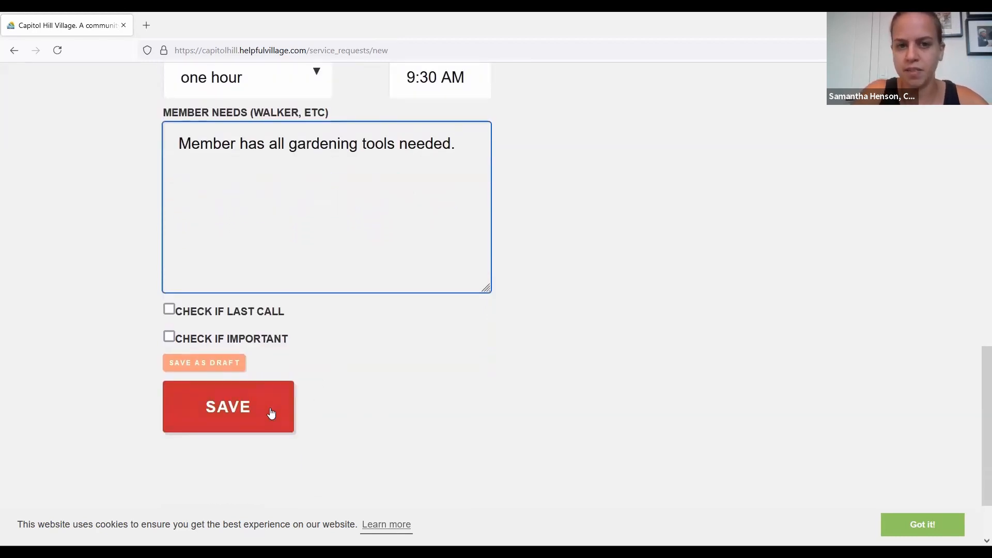
scroll(270, 413, "up", 2)
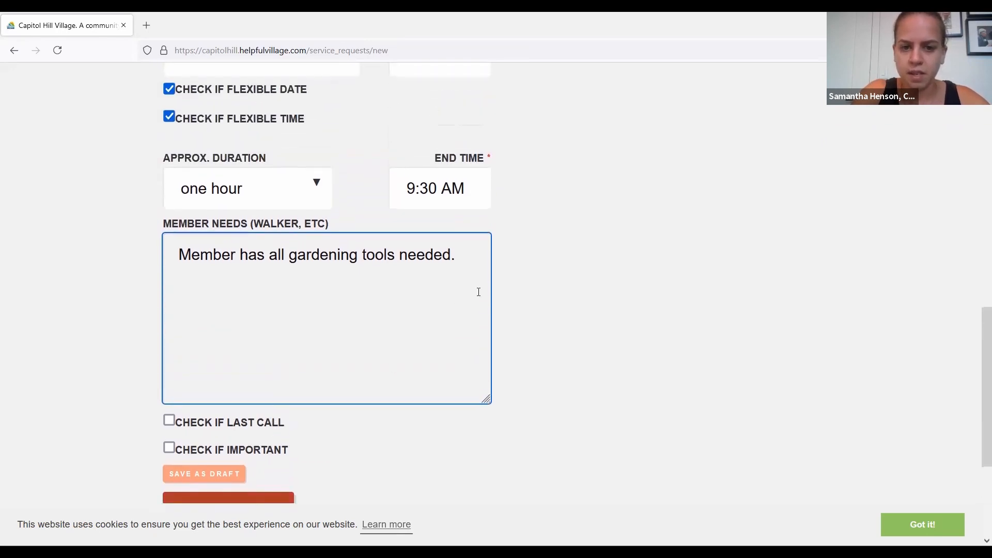
left_click_drag(456, 281, 114, 283)
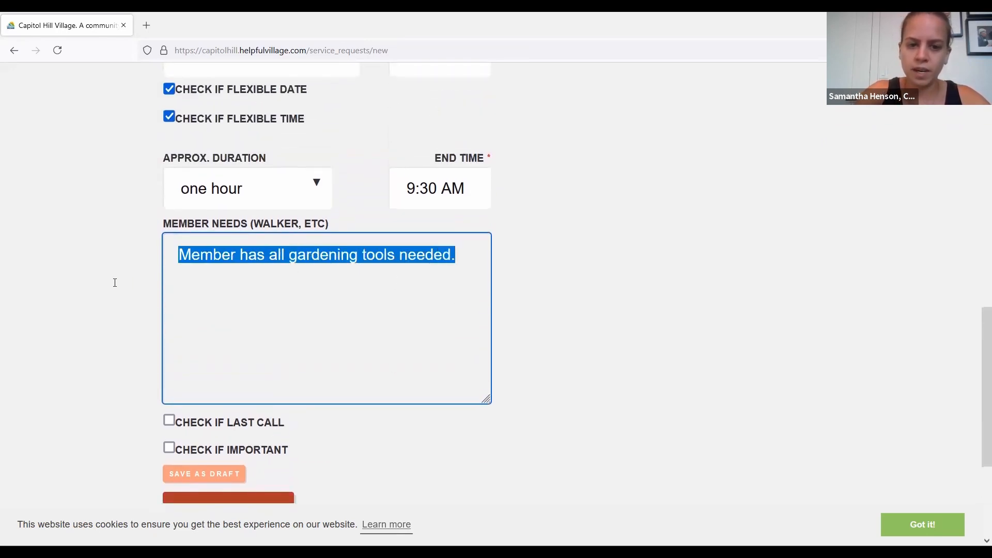
key("BackSpace")
scroll(124, 284, "up", 7)
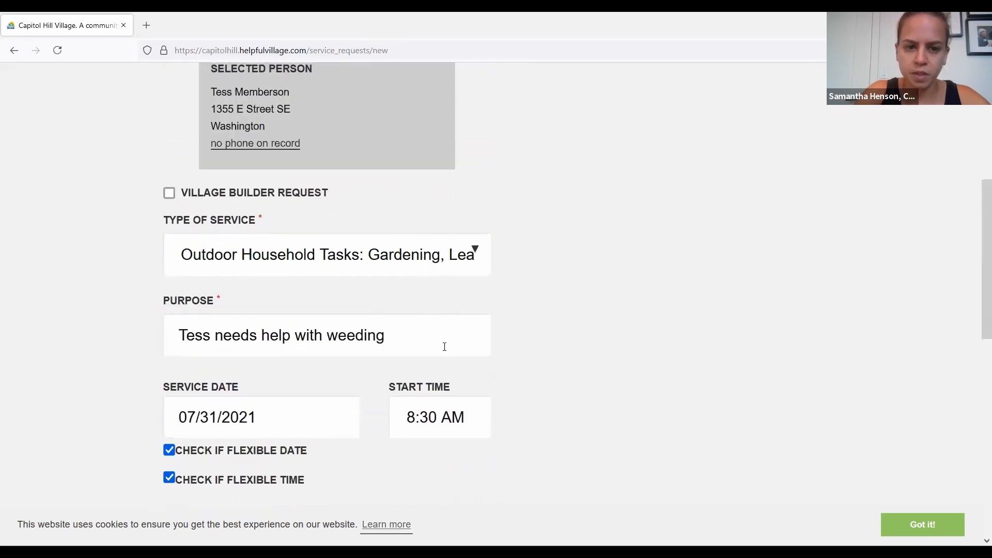
left_click_drag(444, 346, 5, 325)
key("BackSpace")
- Start a new blank member service request in place of the gardening one
scroll(1, 332, "up", 5)
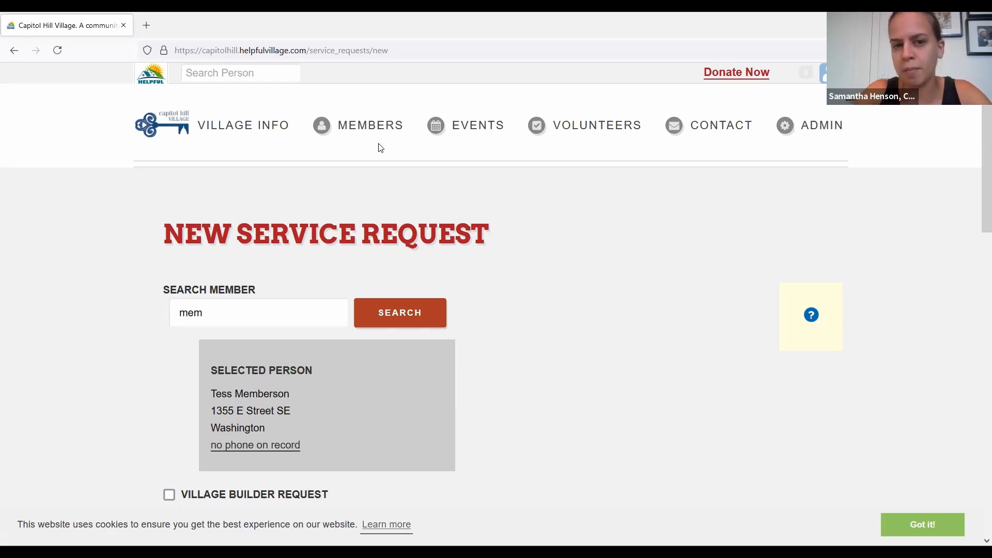
mouse_move(373, 128)
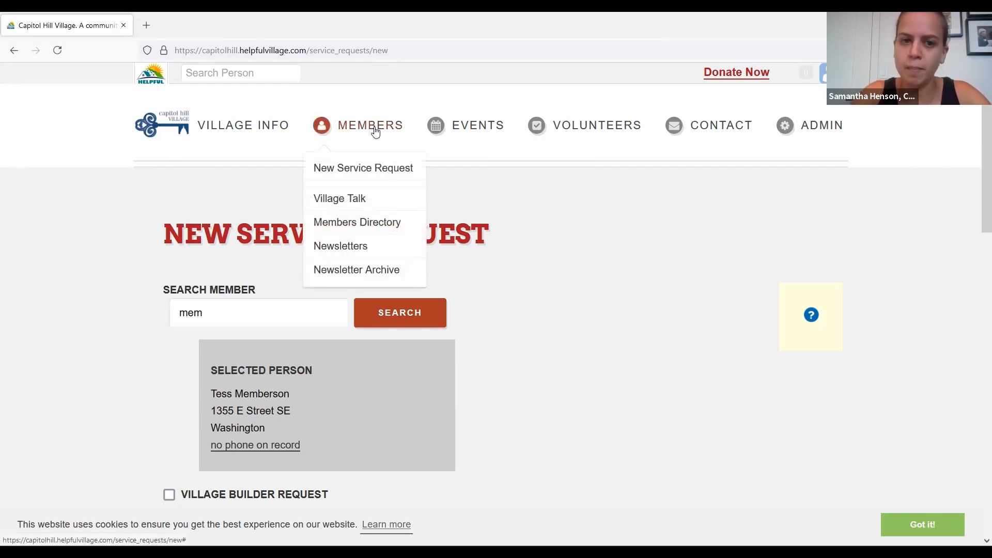
left_click(367, 170)
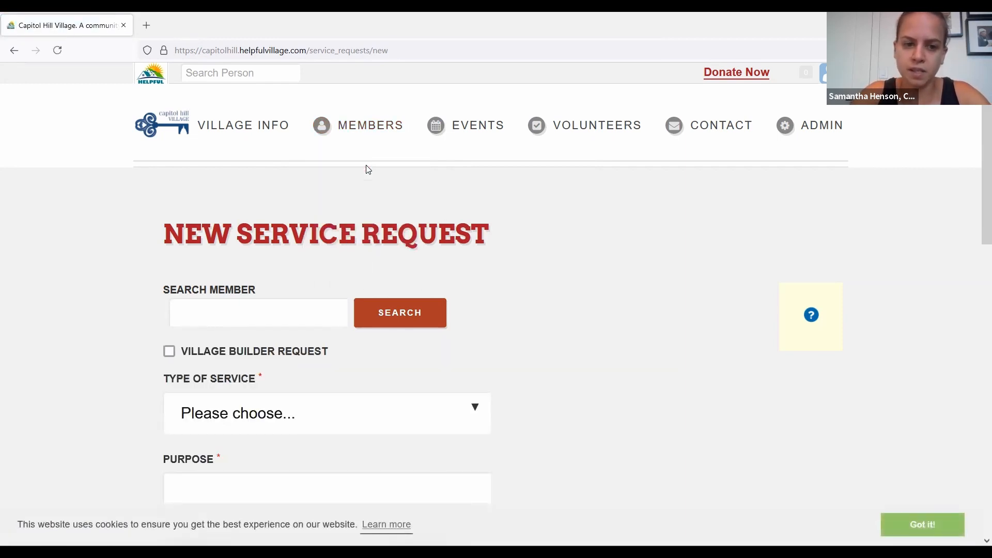
- Search the members for "mem" and select the matching member for the service request
scroll(590, 367, "down", 2)
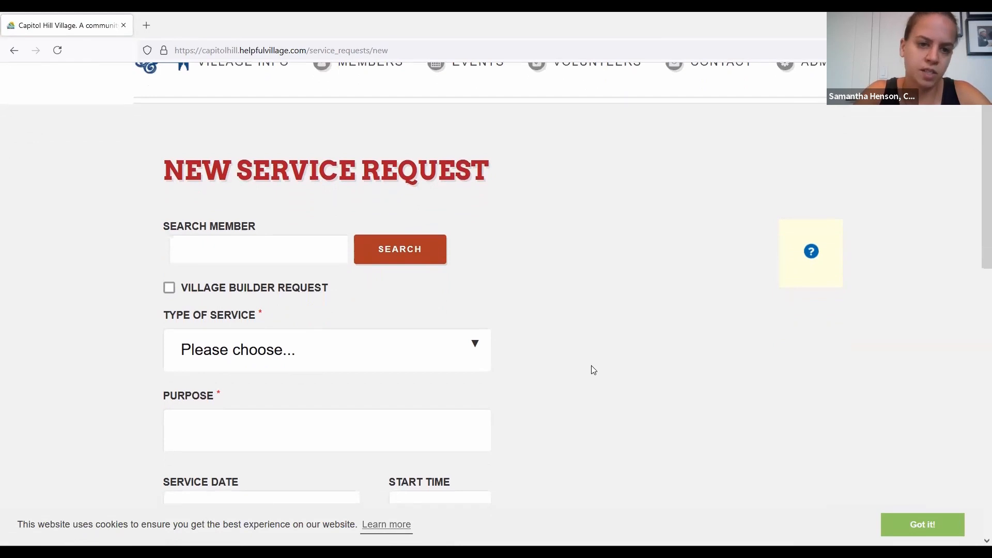
scroll(593, 370, "down", 1)
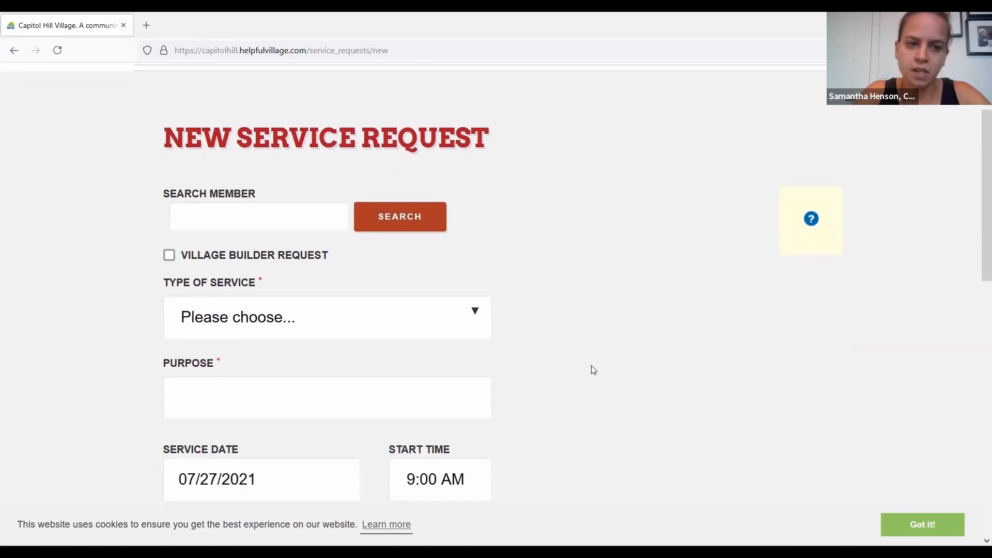
left_click(299, 225)
type("mem")
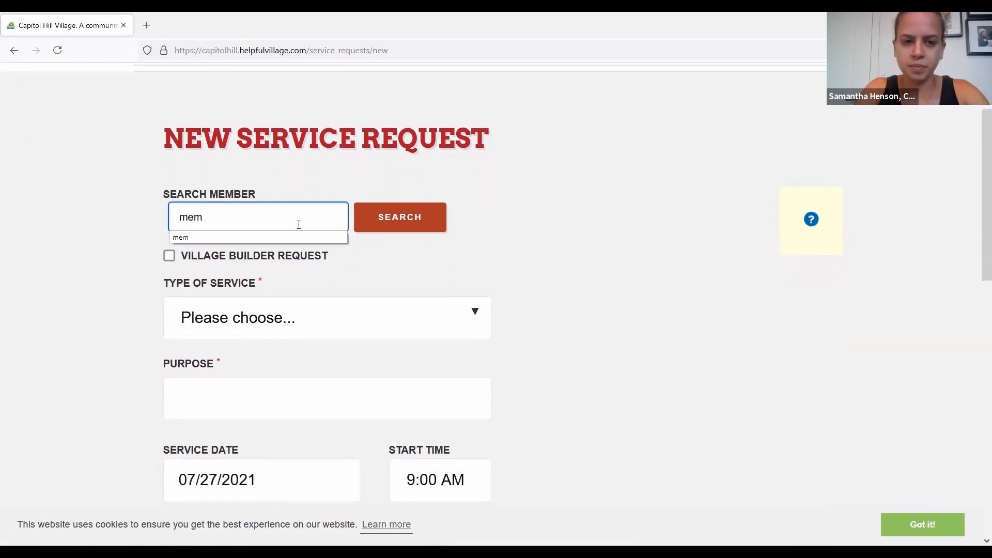
left_click(390, 219)
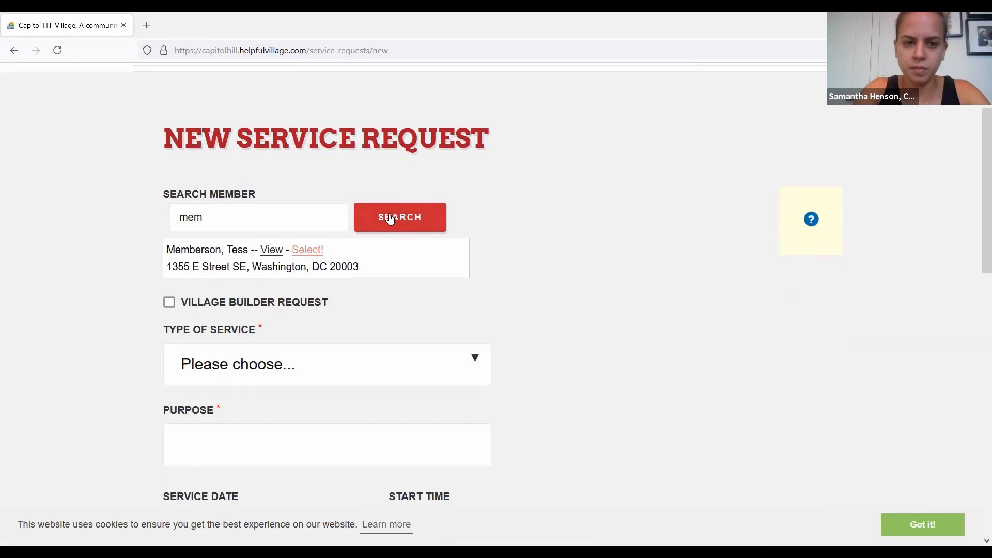
left_click(306, 250)
- Set the type of service to Driving: Health, Medical
scroll(304, 247, "down", 1)
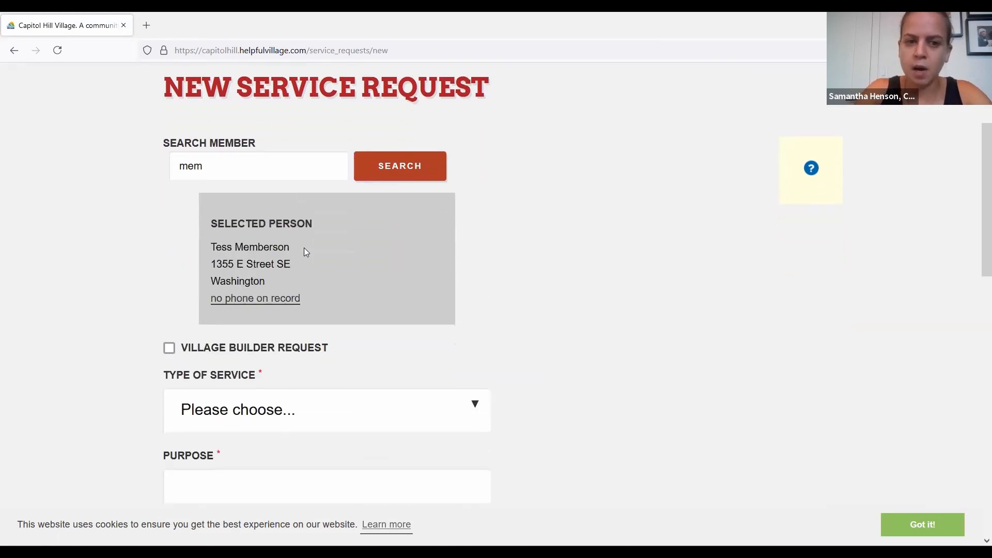
scroll(304, 247, "down", 1)
scroll(304, 251, "down", 1)
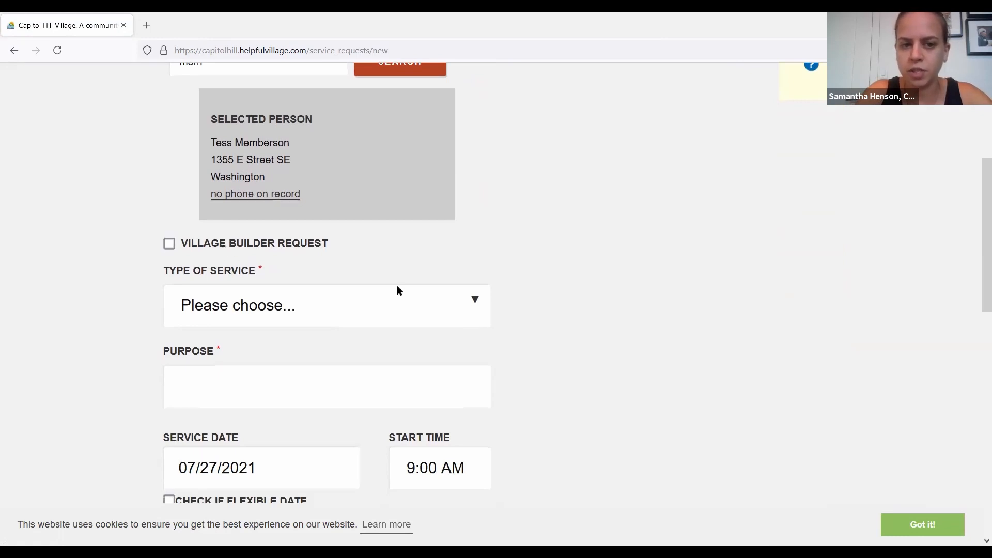
scroll(397, 288, "down", 1)
scroll(397, 287, "down", 3)
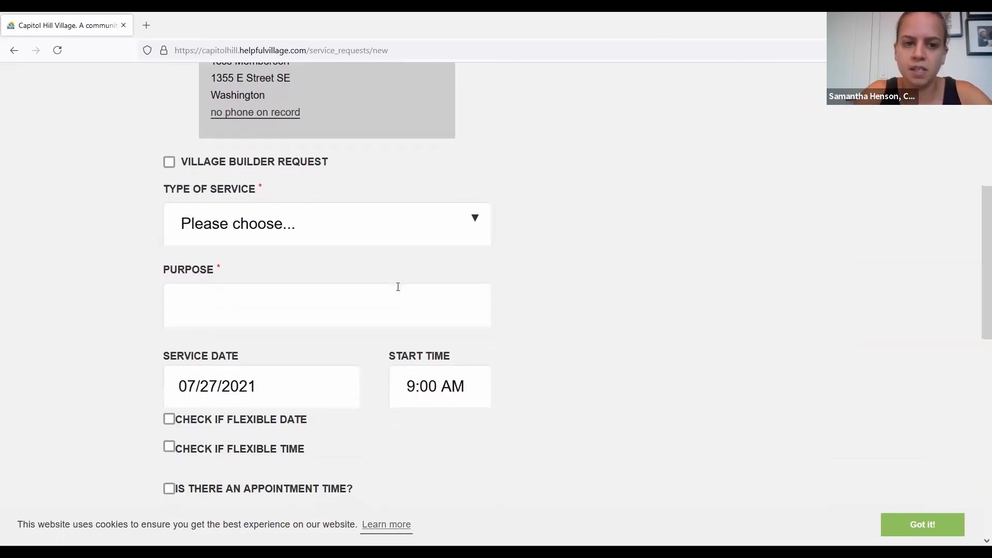
left_click(433, 197)
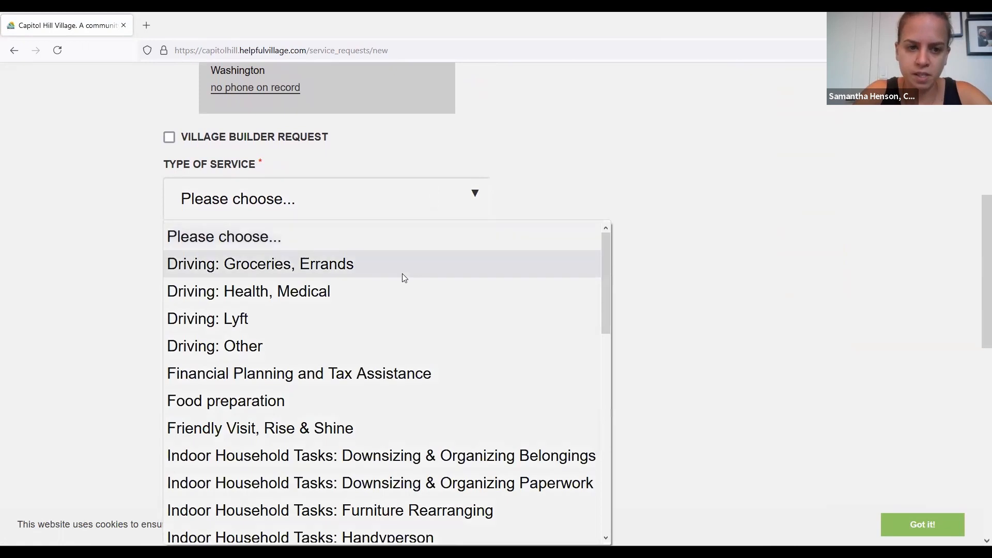
left_click(302, 292)
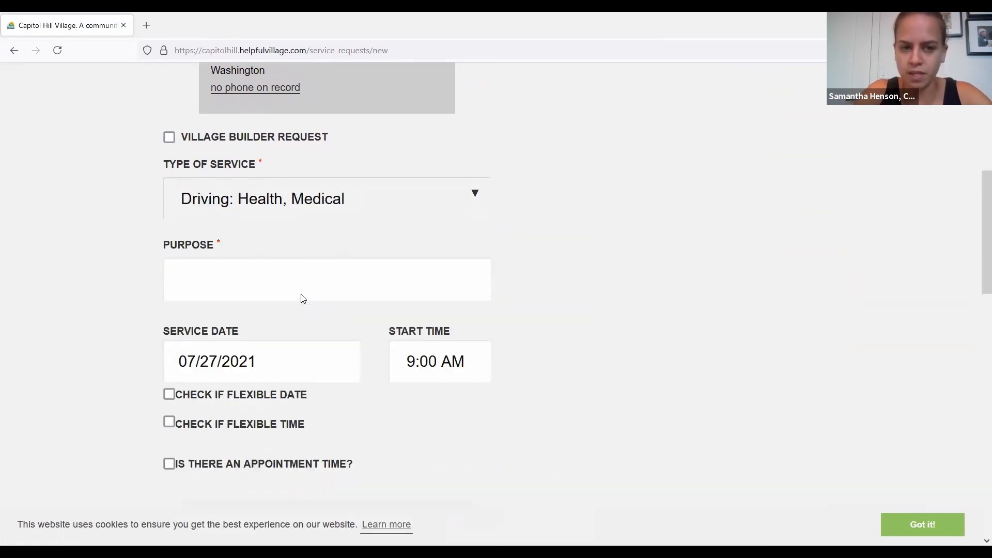
- Fill in the purpose, stating by first name that the member "needs one way drive to appointment"
left_click(303, 297)
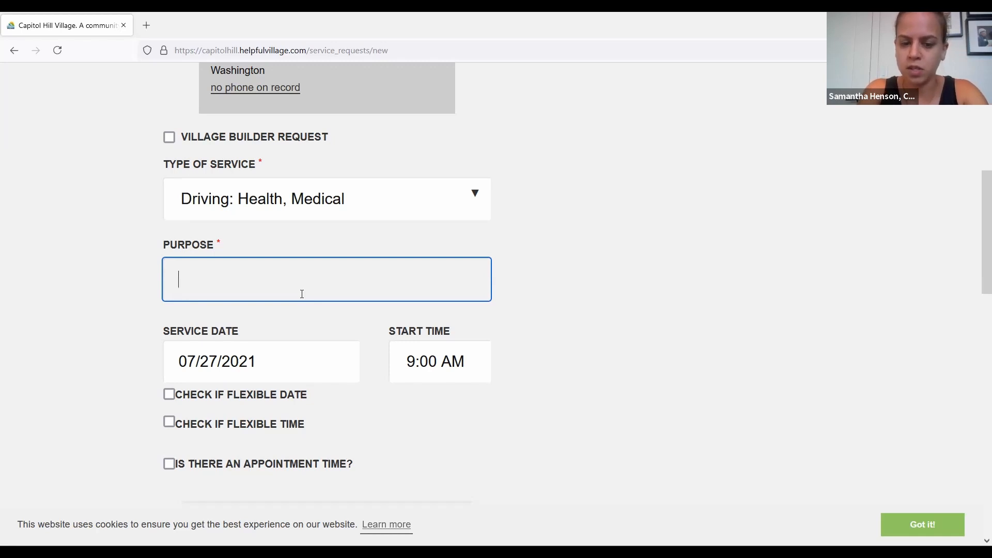
type("Tess ")
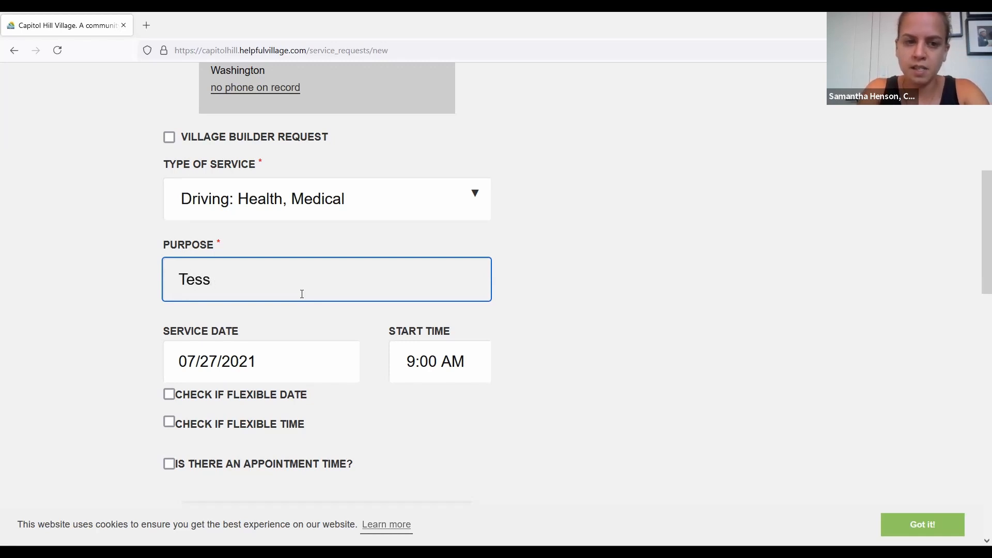
type("needs one way ")
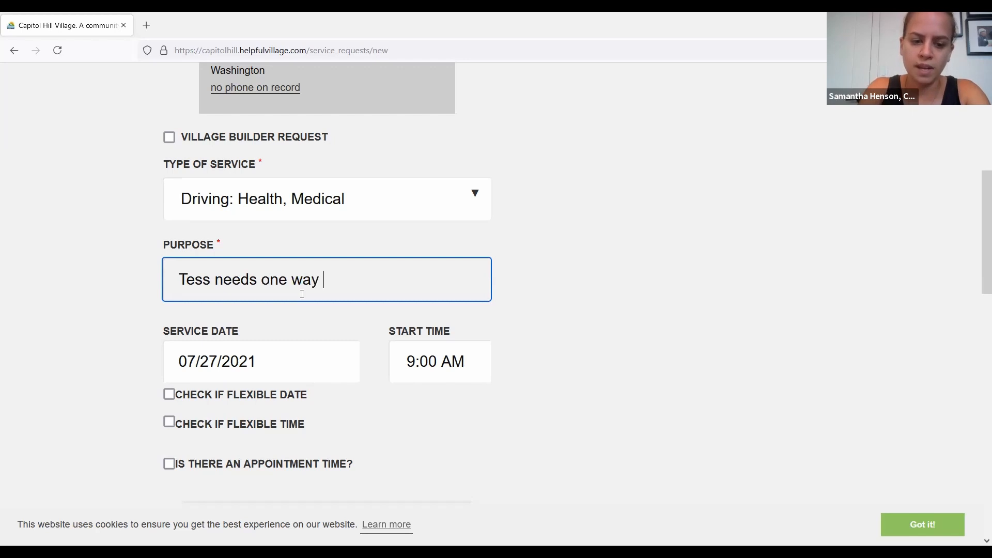
type("drive to")
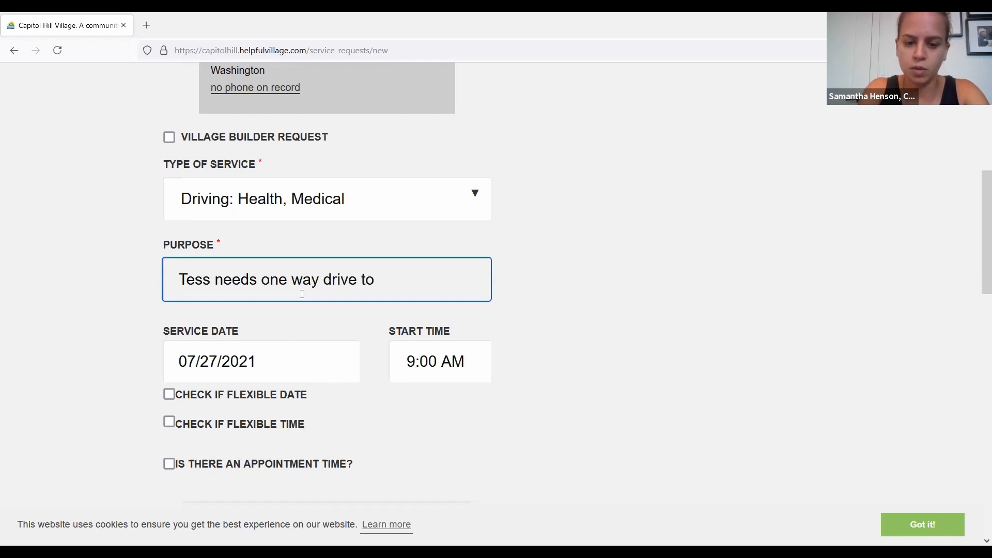
type(" appointment")
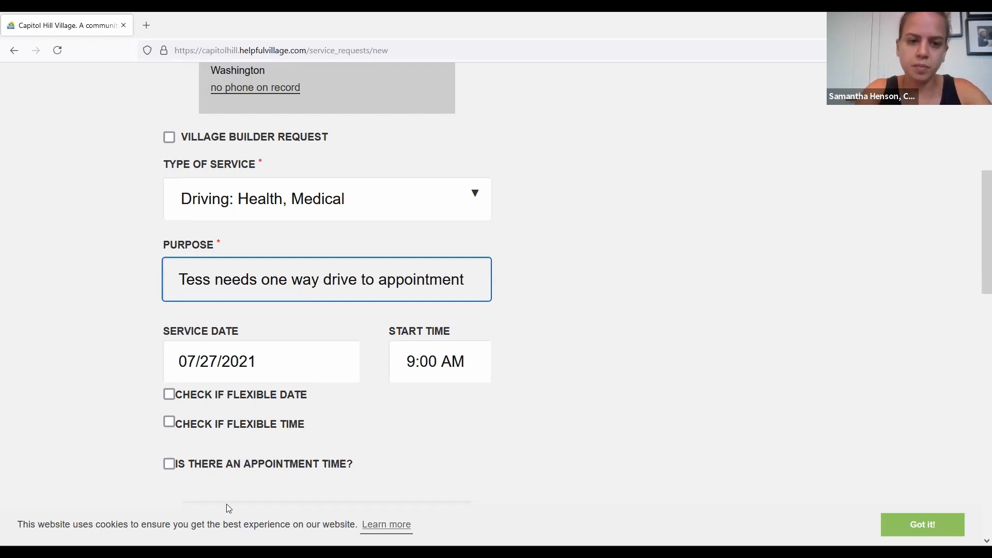
- Set the service date to 07/30/2021 and the start time to 9:15 AM
scroll(367, 399, "down", 2)
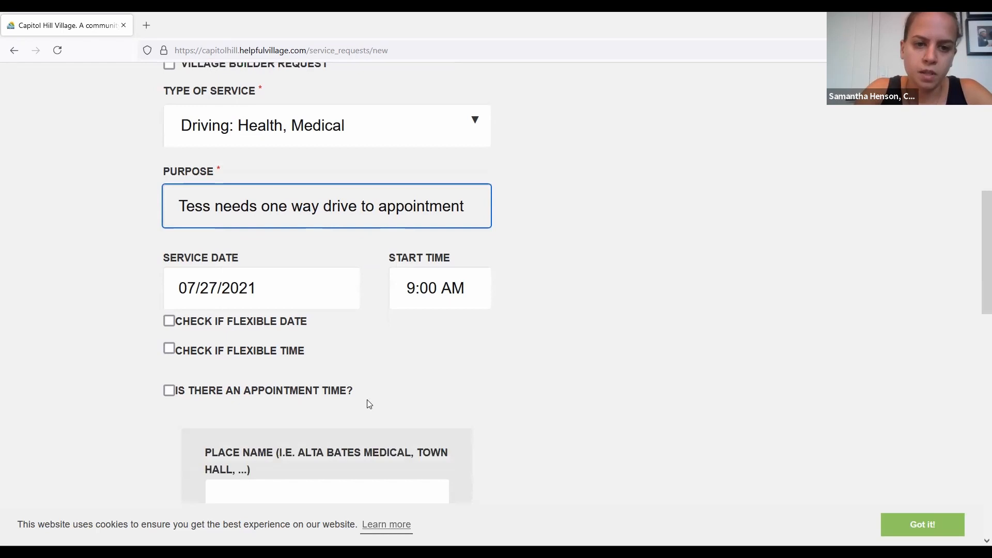
left_click(306, 292)
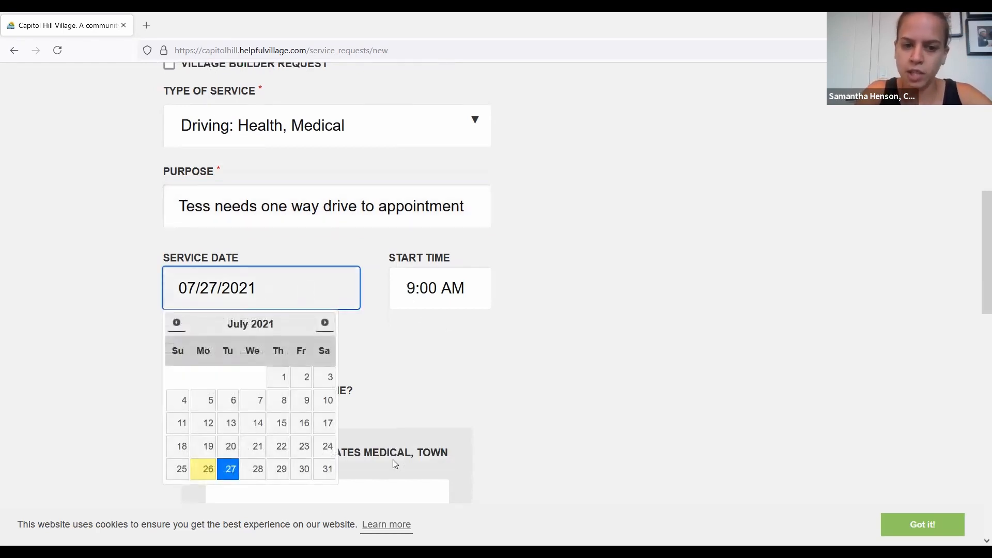
left_click(300, 475)
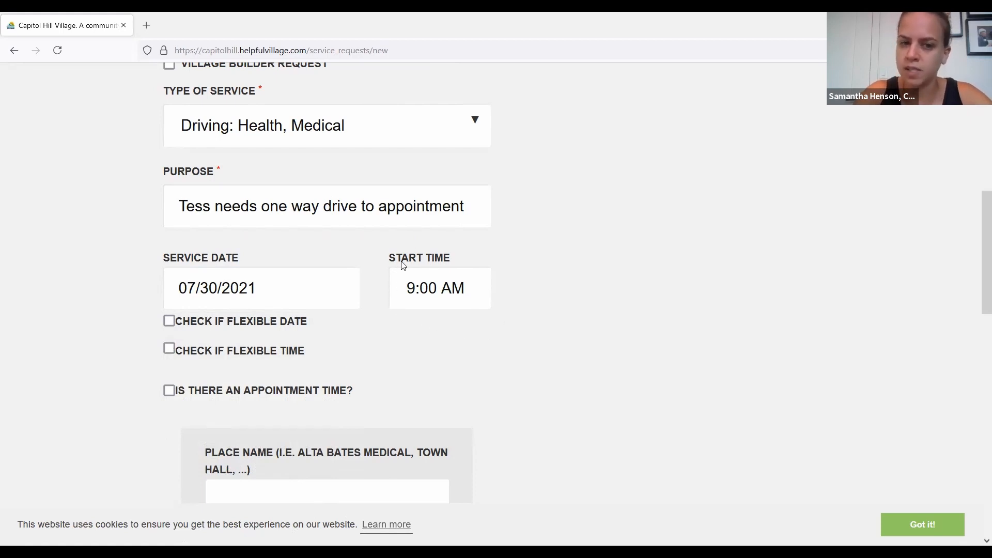
left_click(448, 292)
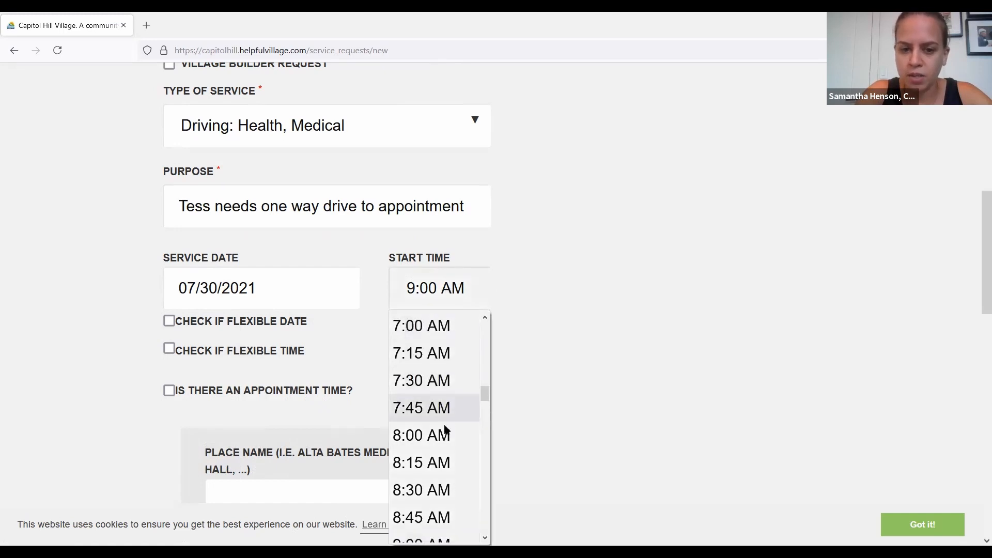
scroll(435, 486, "down", 2)
left_click(422, 469)
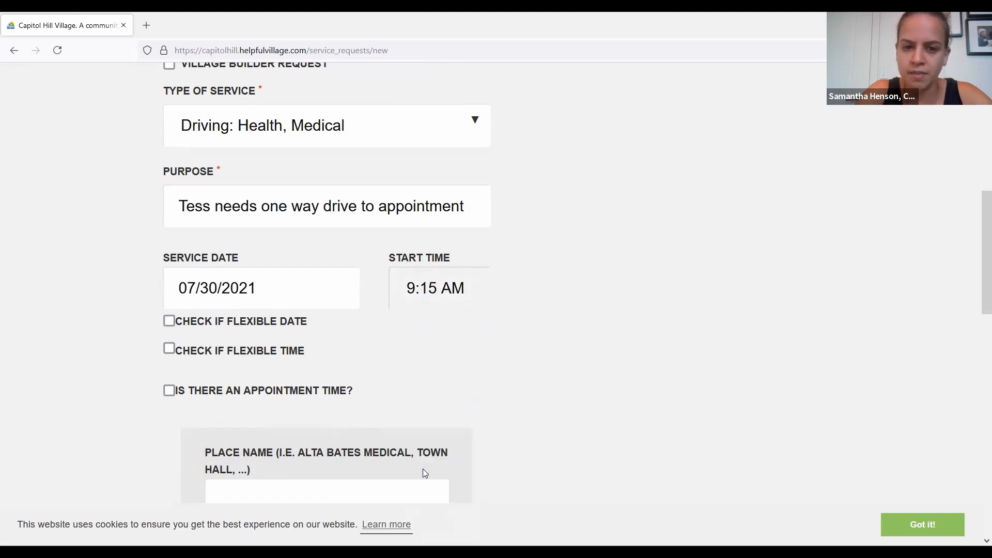
- Mark that there is an appointment time and set it to 10:30 AM
scroll(382, 377, "down", 1)
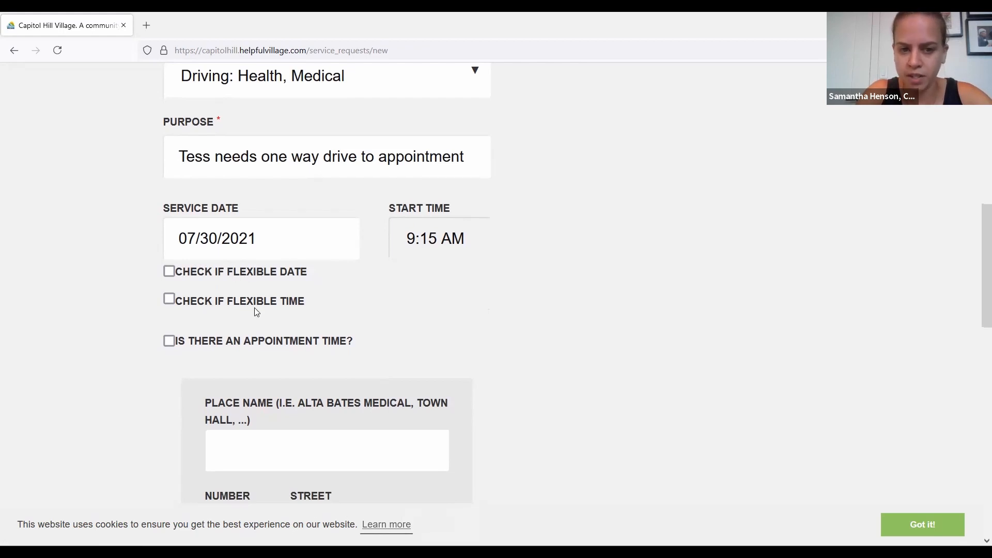
scroll(357, 343, "down", 1)
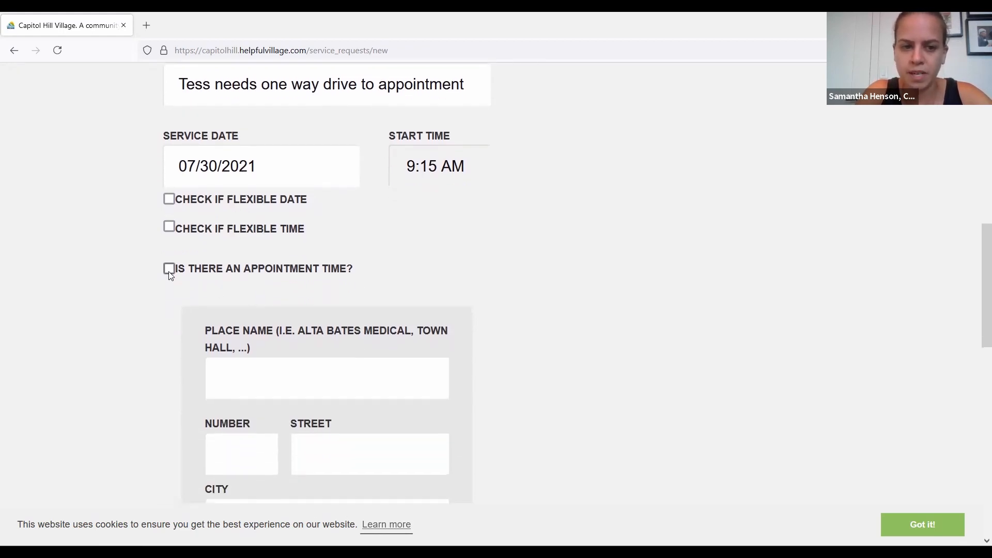
left_click(169, 269)
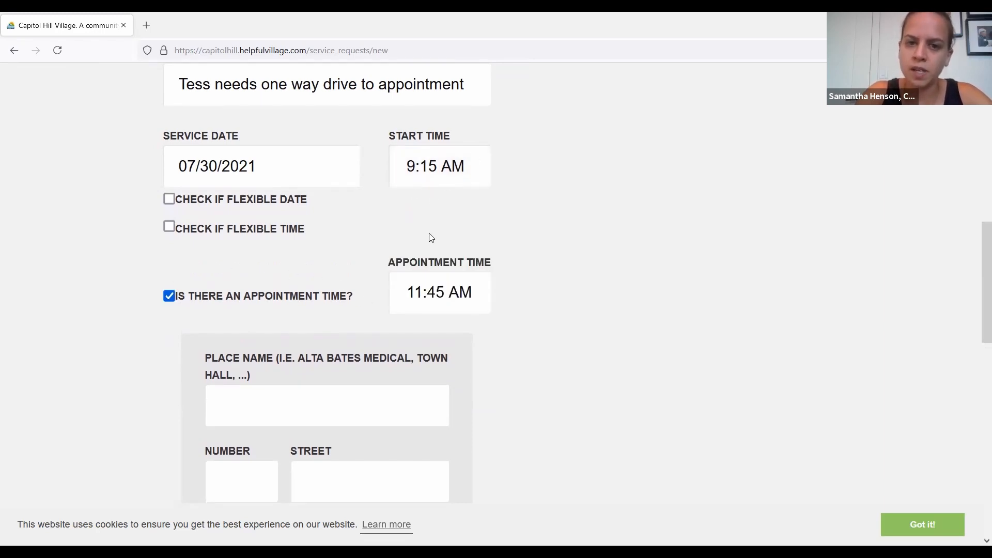
left_click(416, 296)
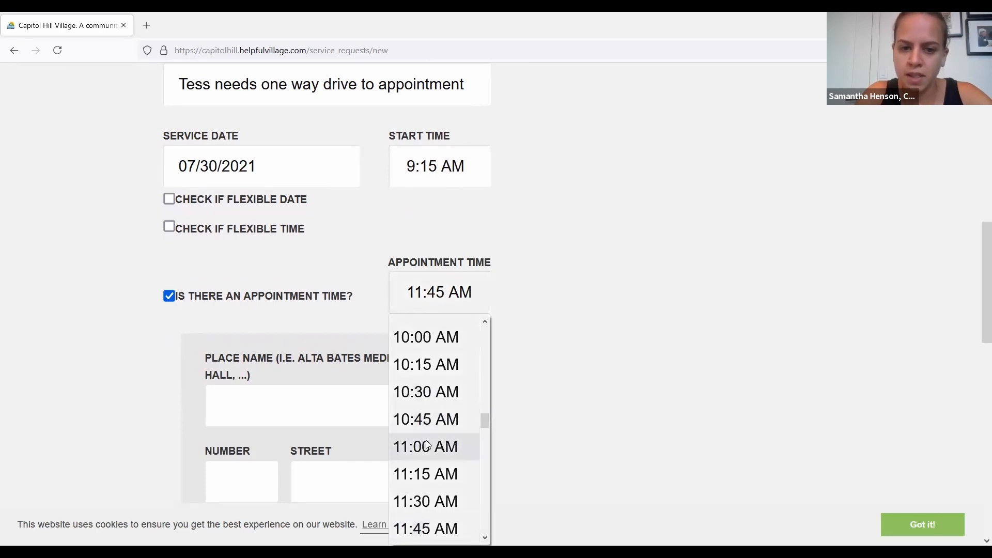
left_click(427, 390)
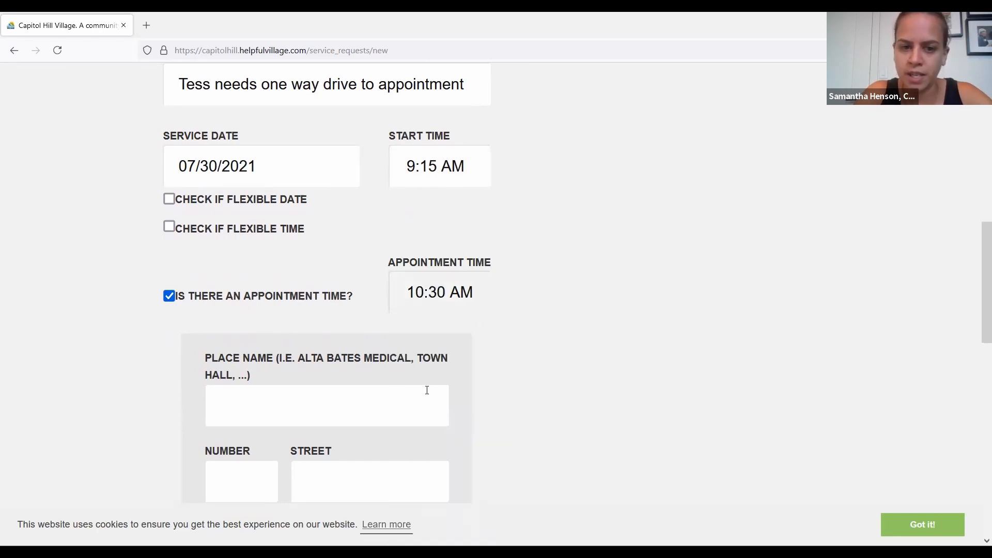
- Look up "Washington Hospi" as the place name and choose the suggested Washington Hospital Center Outpatient Center
scroll(426, 391, "down", 3)
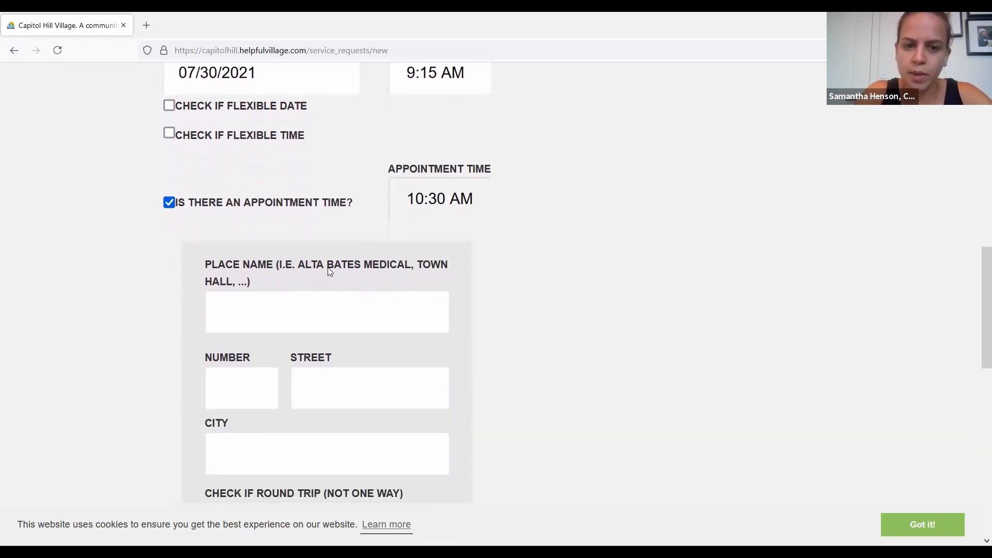
left_click(310, 300)
scroll(509, 367, "down", 2)
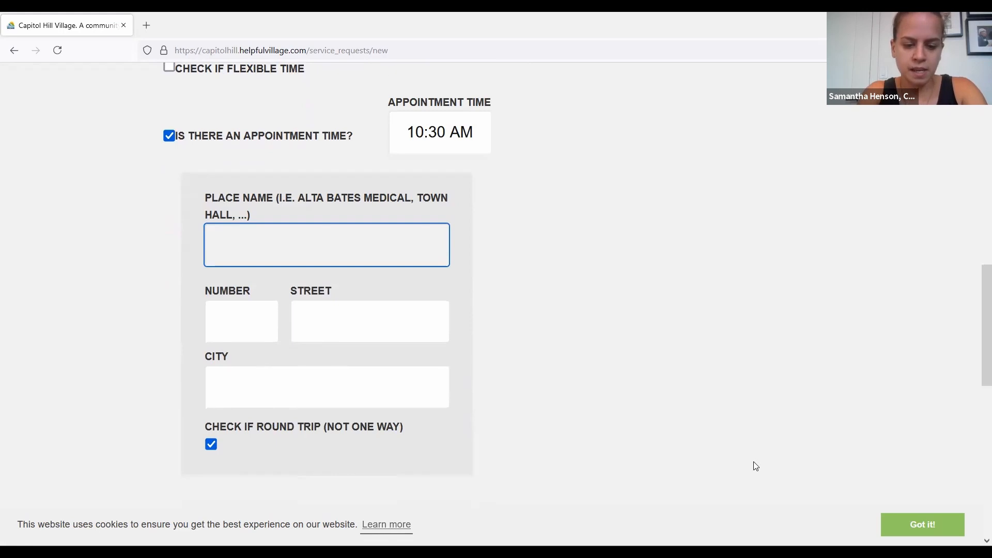
type("Washi")
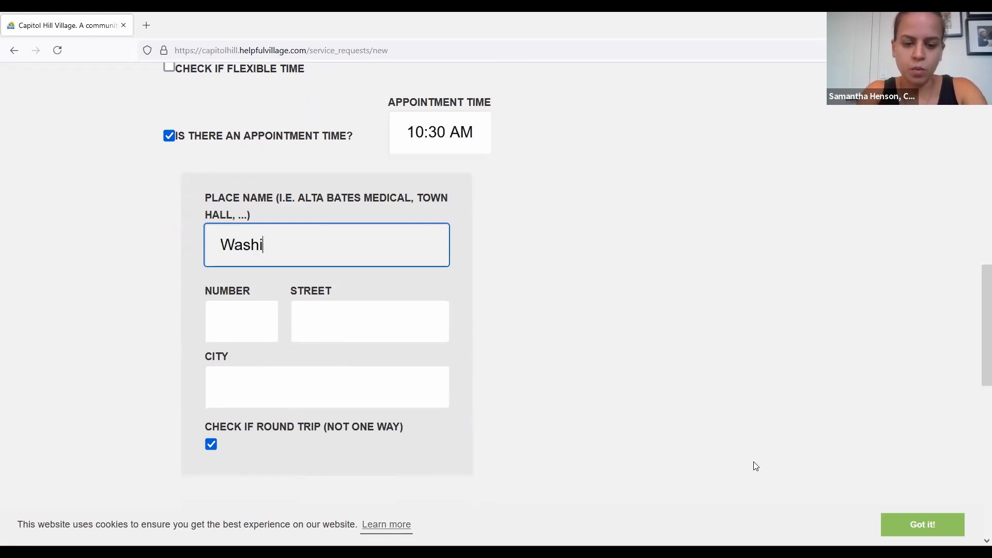
type("ngton Hospi")
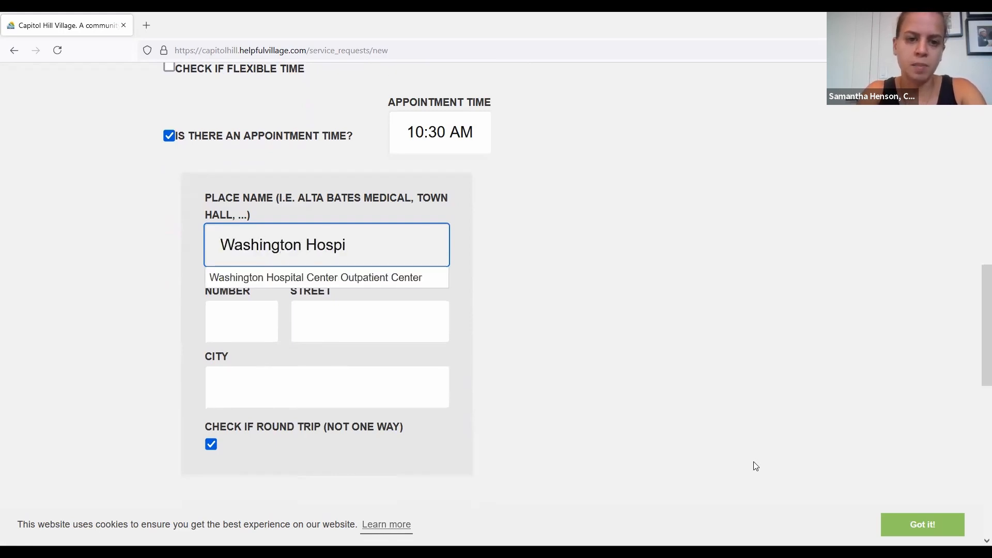
left_click(409, 281)
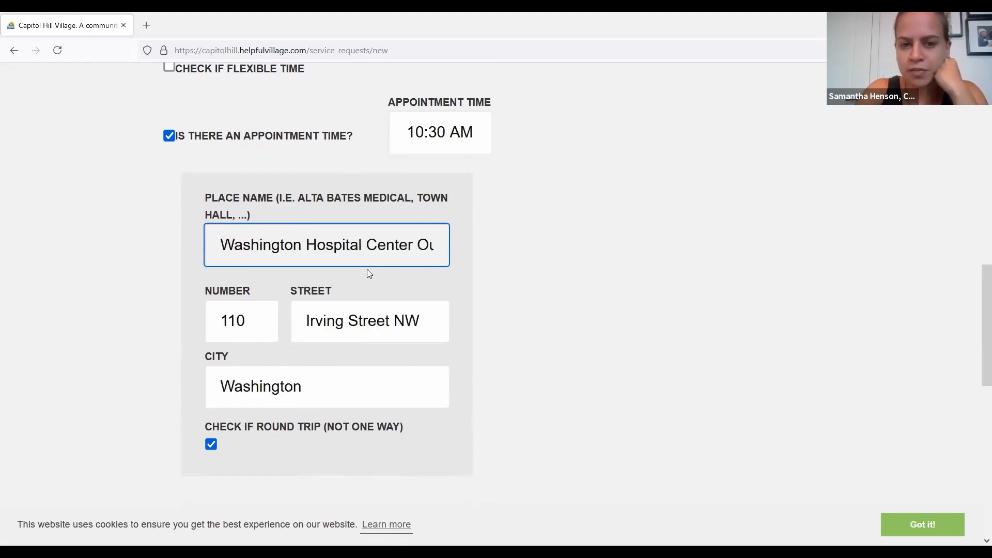
- Review the destination's number, street and city, and clear the round trip option to make the drive one way
left_click(269, 333)
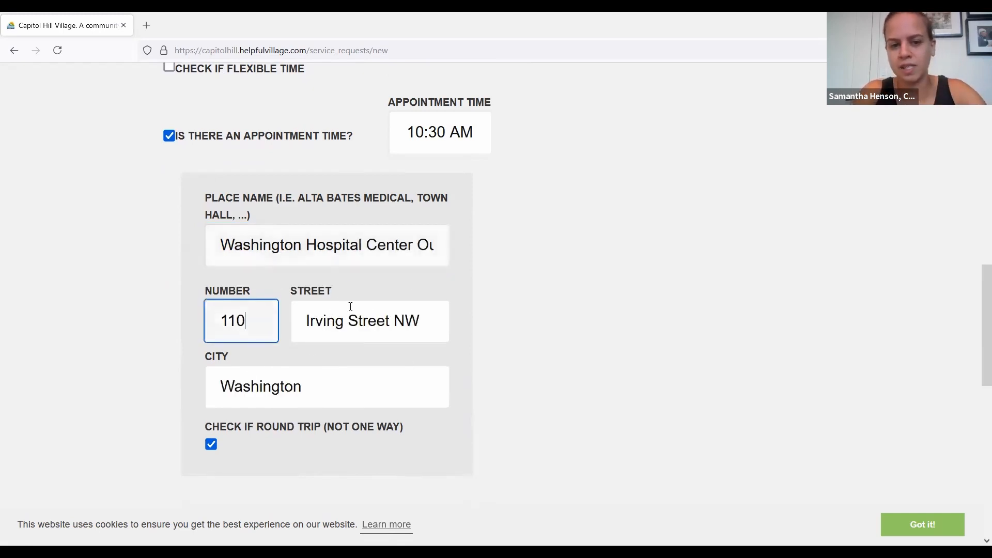
left_click(398, 321)
left_click(382, 390)
scroll(383, 390, "down", 2)
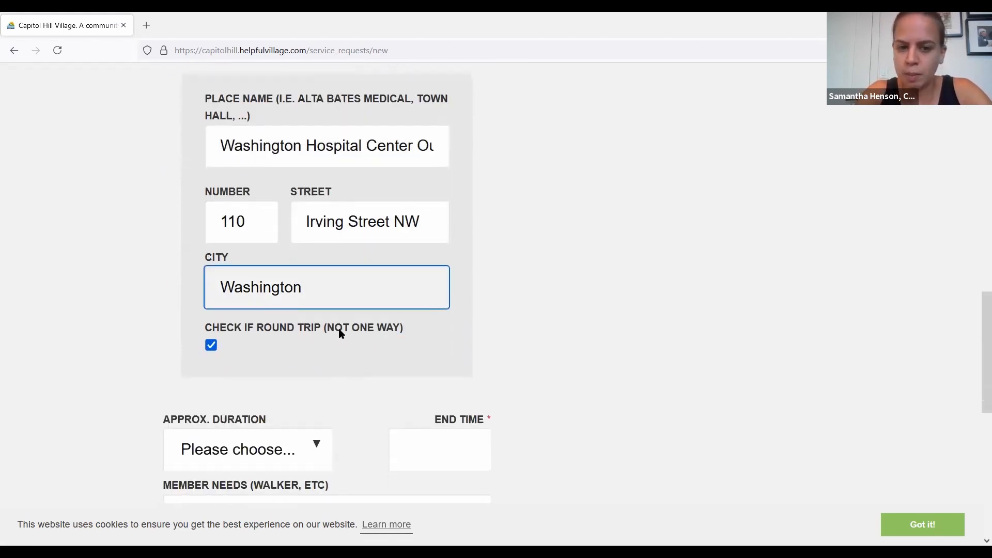
left_click(212, 345)
scroll(213, 352, "up", 4)
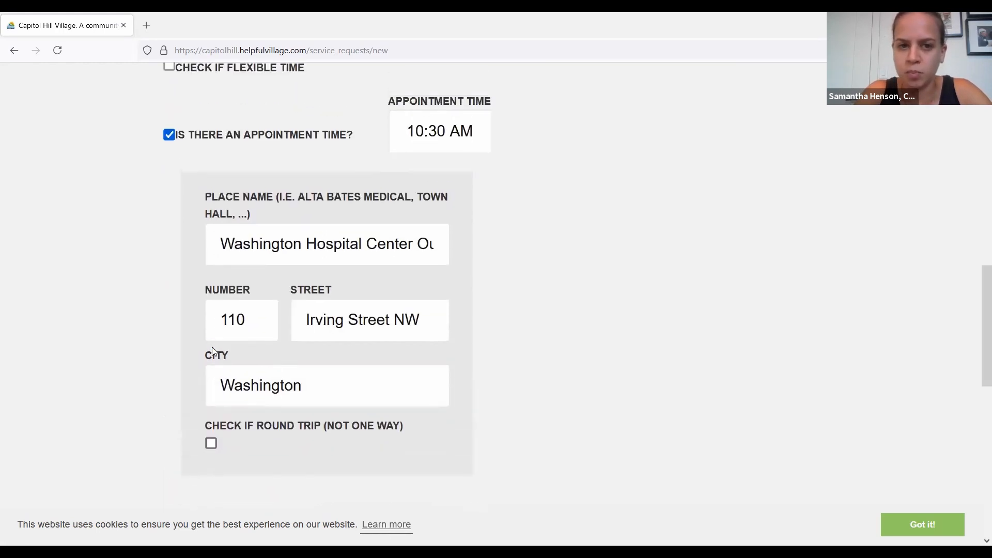
- Set the drive's approximate duration to 30 minutes
scroll(212, 346, "down", 3)
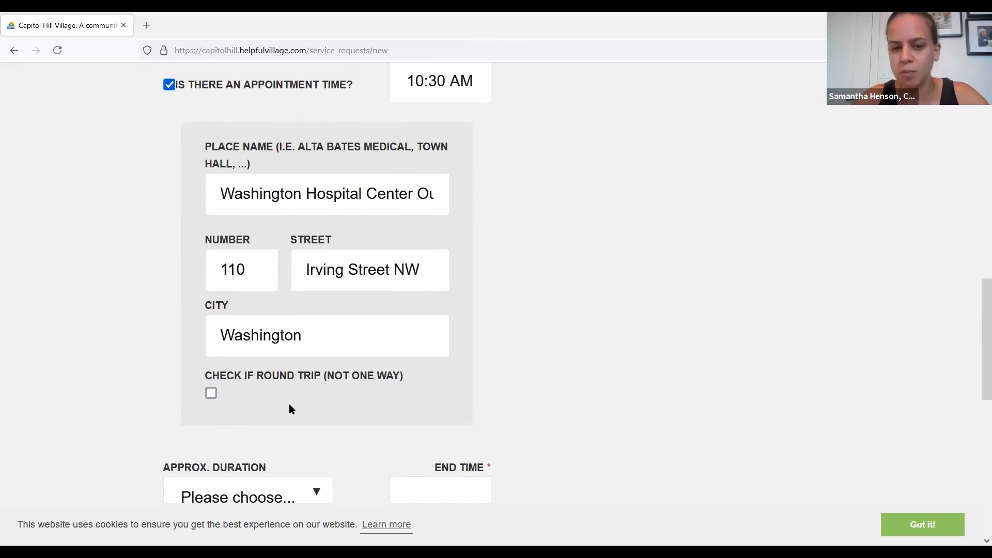
scroll(290, 405, "down", 3)
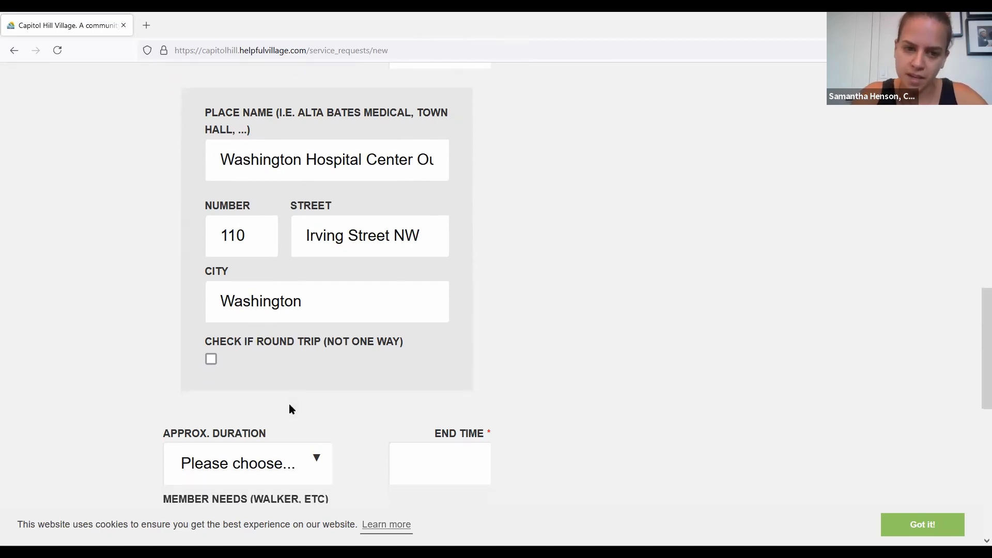
scroll(289, 408, "down", 1)
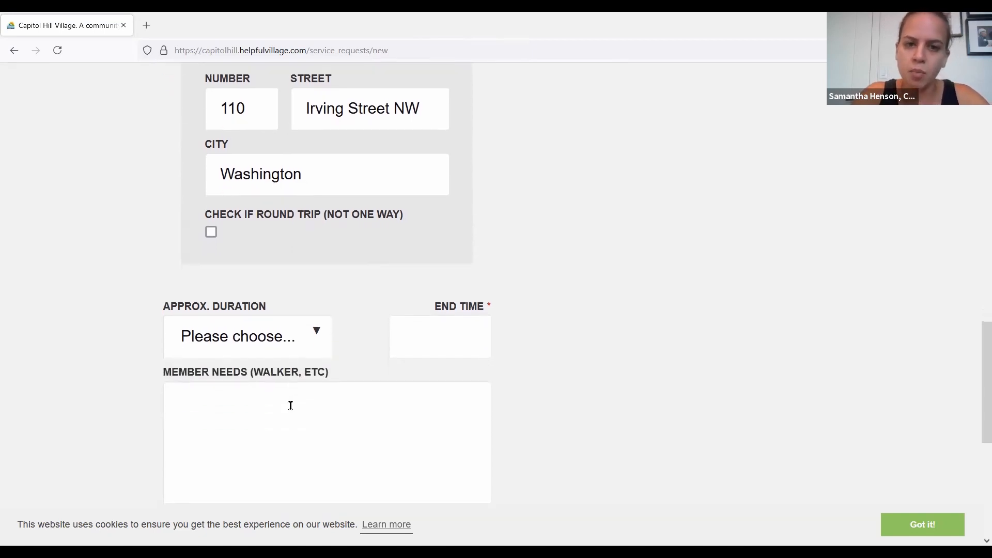
left_click(312, 331)
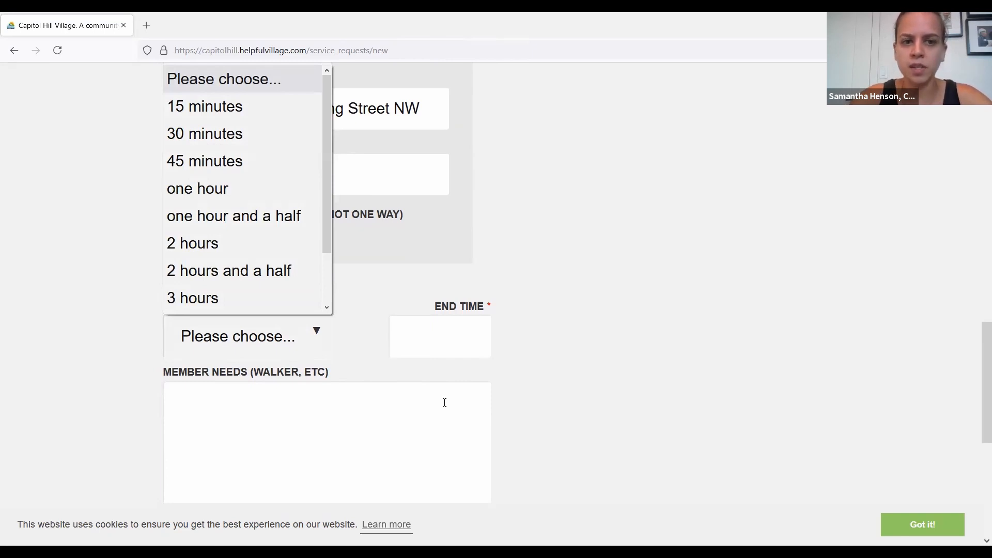
left_click(261, 136)
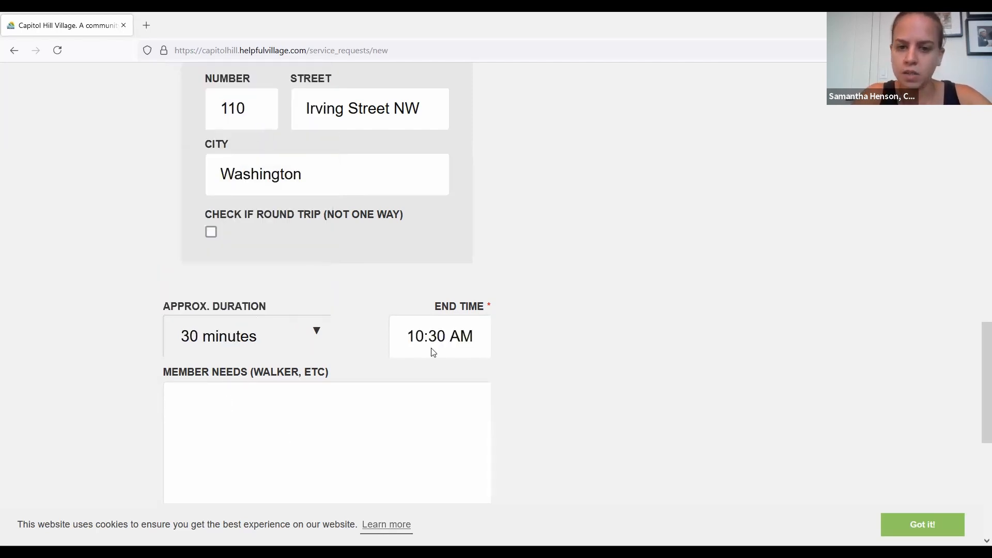
- Review the service date, start time, appointment time and destination against the drive's end time
scroll(562, 360, "up", 4)
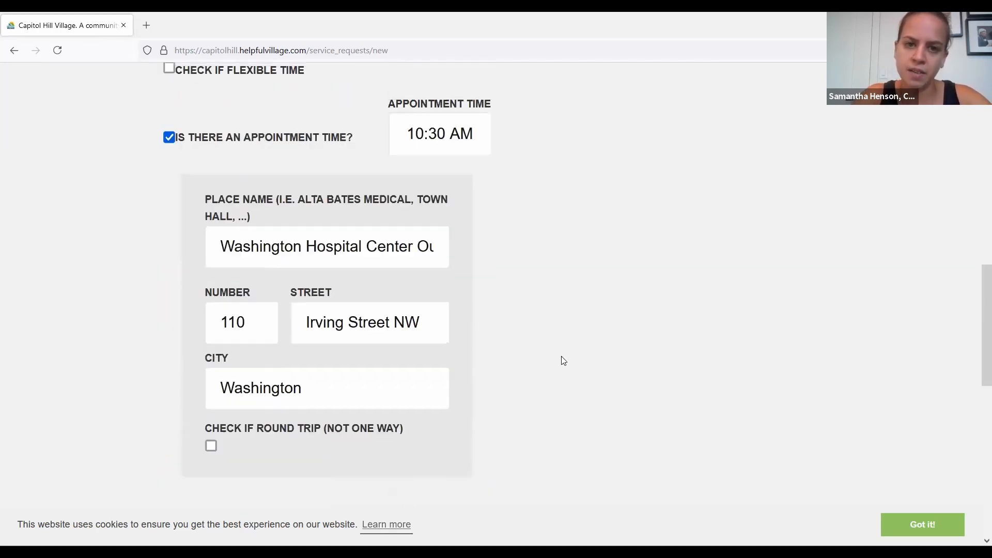
scroll(563, 360, "up", 2)
scroll(563, 361, "down", 1)
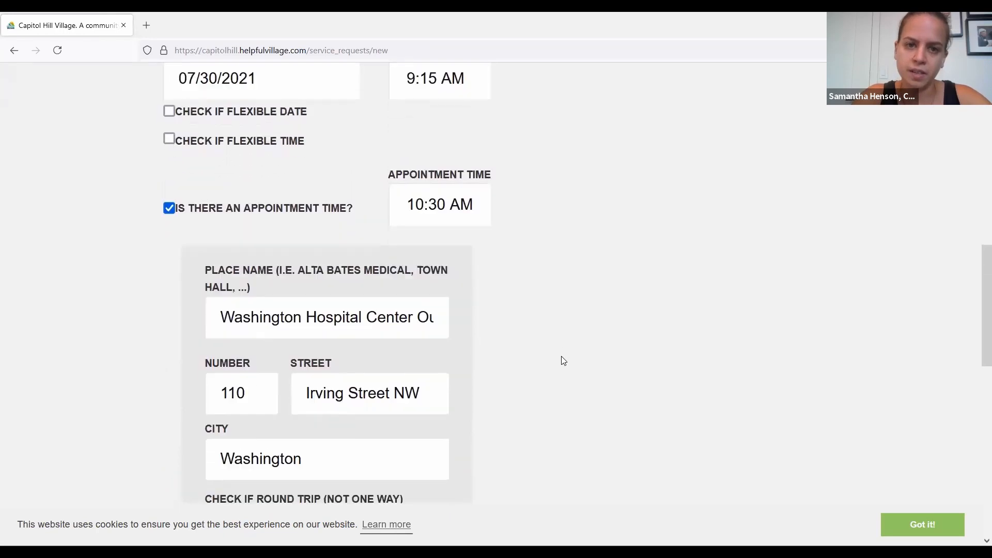
scroll(563, 361, "down", 3)
scroll(563, 360, "up", 2)
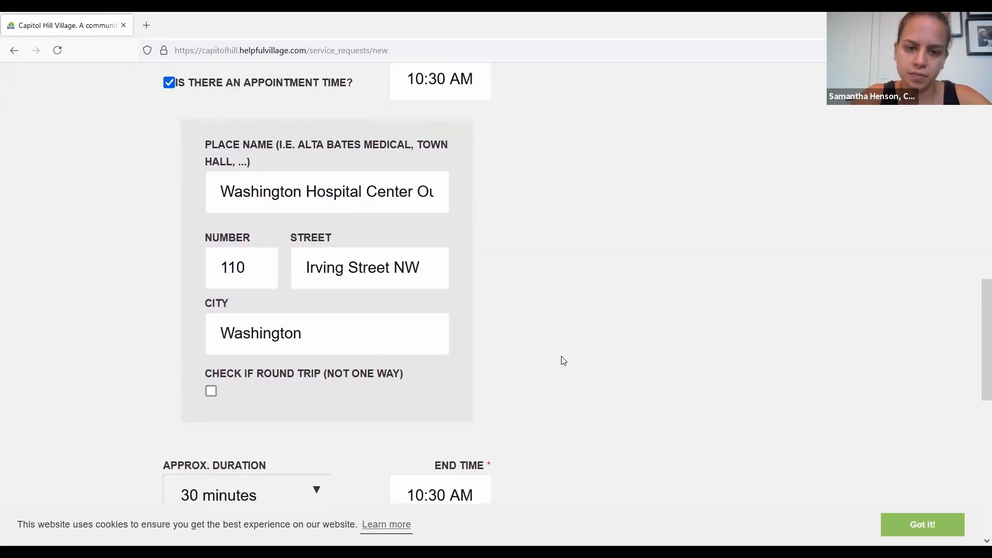
scroll(564, 361, "up", 1)
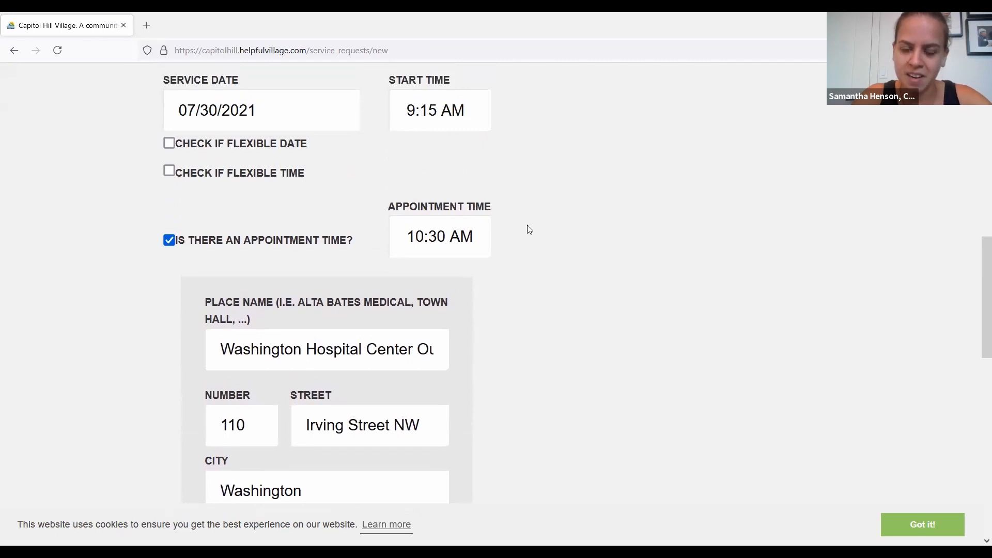
scroll(527, 228, "down", 1)
scroll(530, 229, "down", 4)
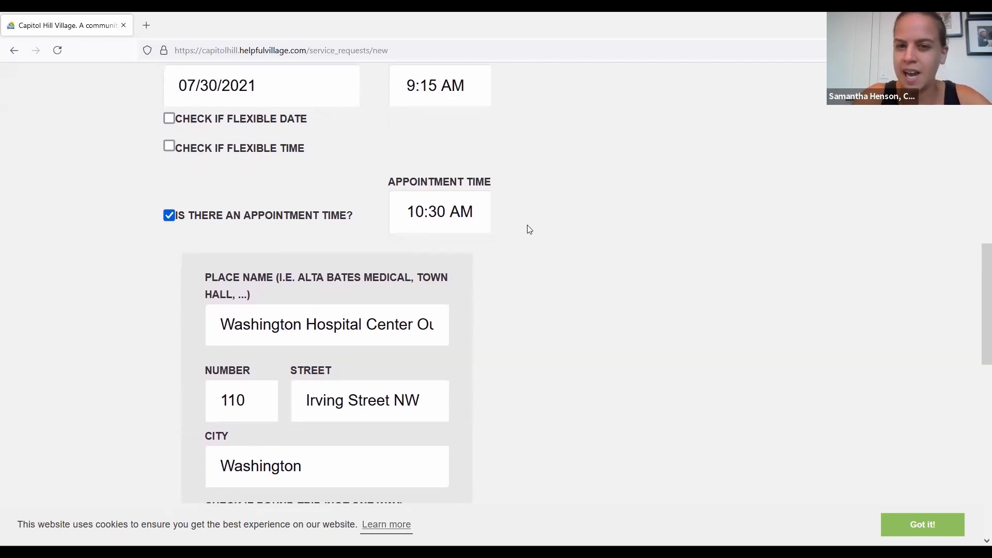
scroll(529, 229, "up", 3)
scroll(528, 229, "up", 4)
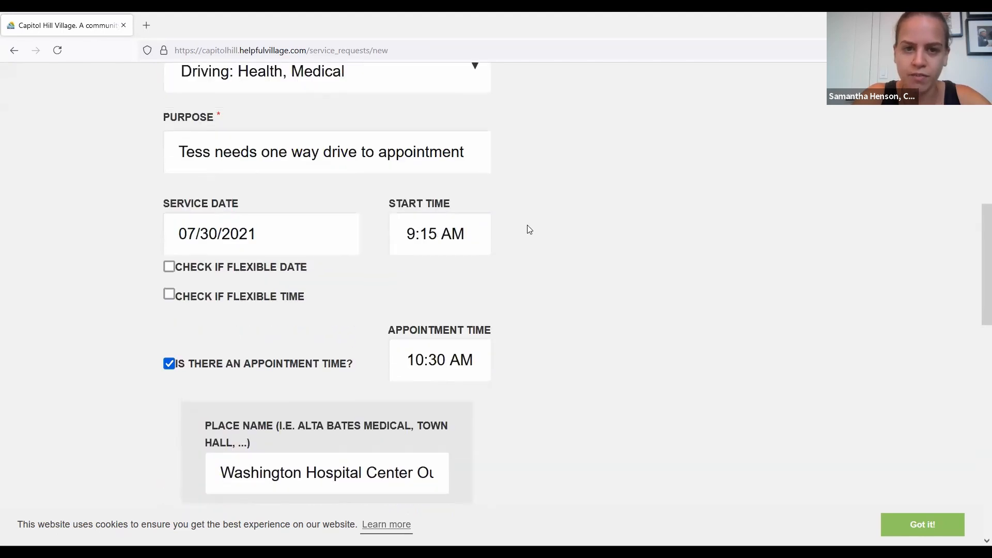
- Change the drive's end time to 9:45 AM and check it against the start time
scroll(528, 228, "down", 6)
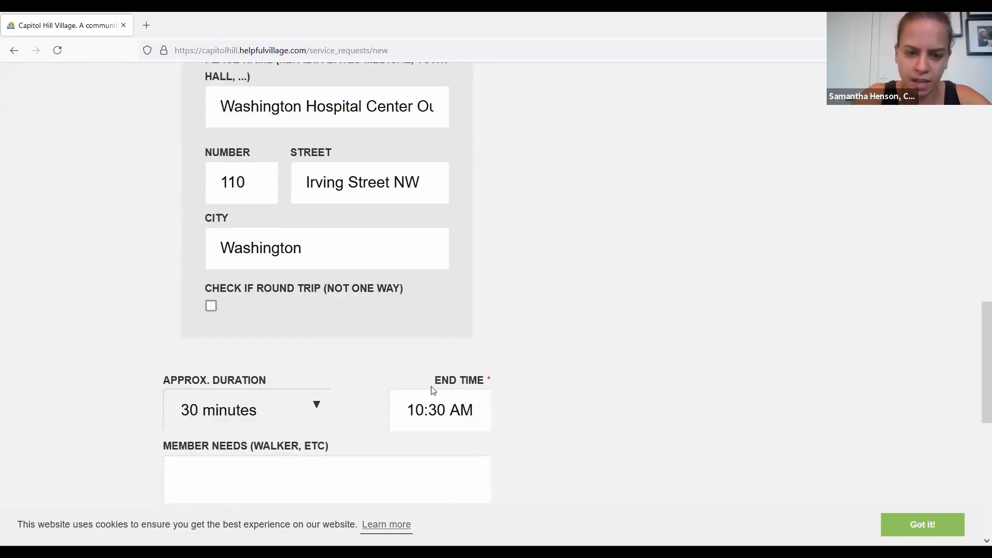
left_click(434, 414)
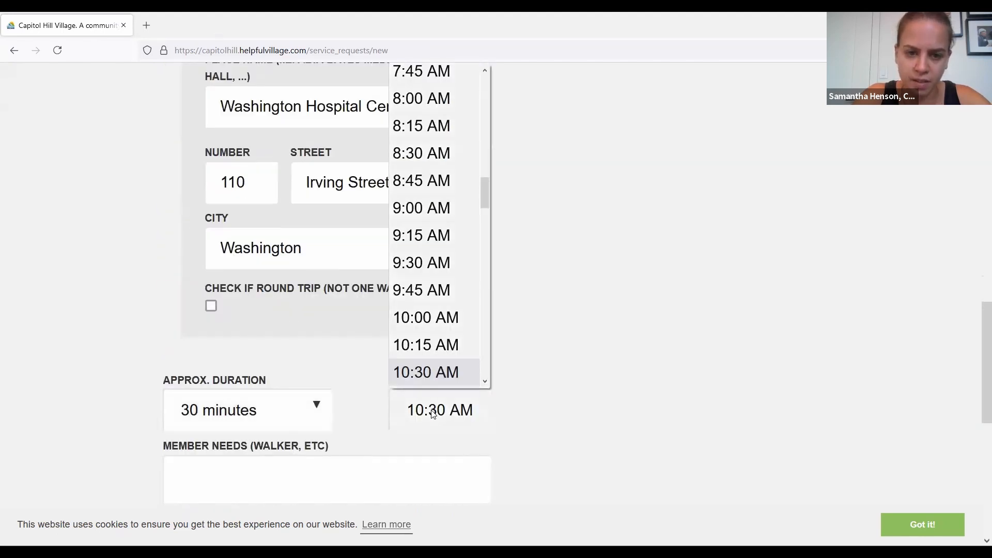
left_click(444, 290)
scroll(544, 415, "up", 4)
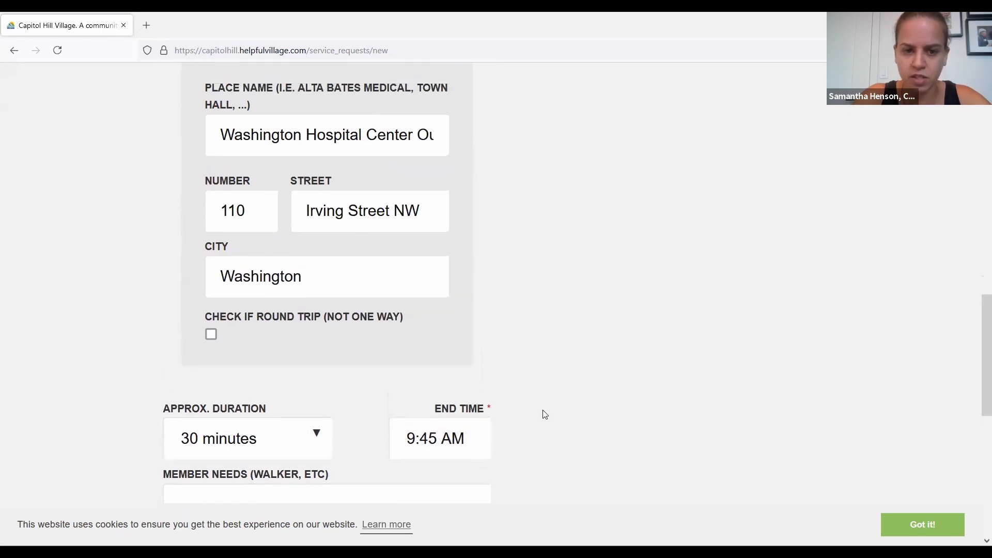
scroll(544, 415, "up", 3)
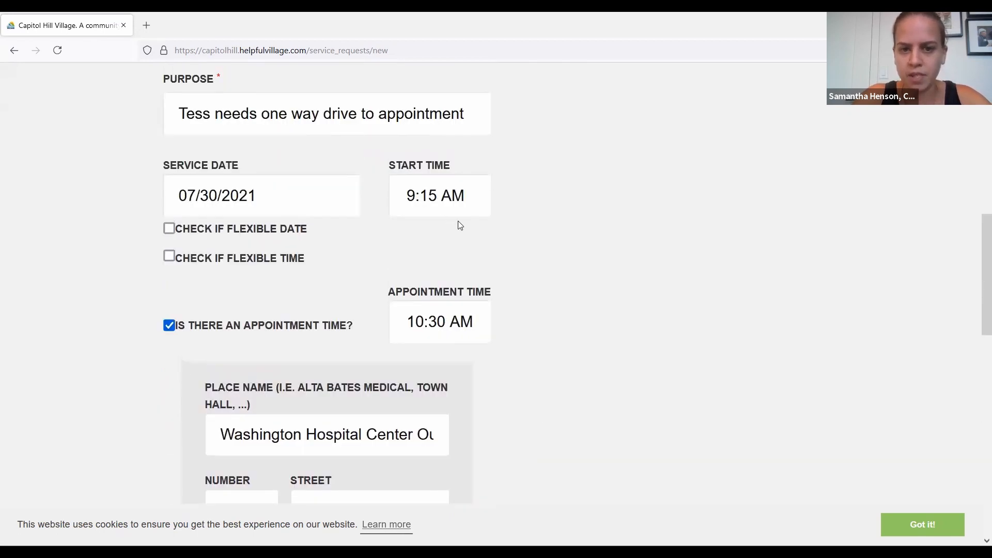
- Enter "Member walks independently, but needs to put walker in trunk." as the member needs
scroll(546, 255, "down", 4)
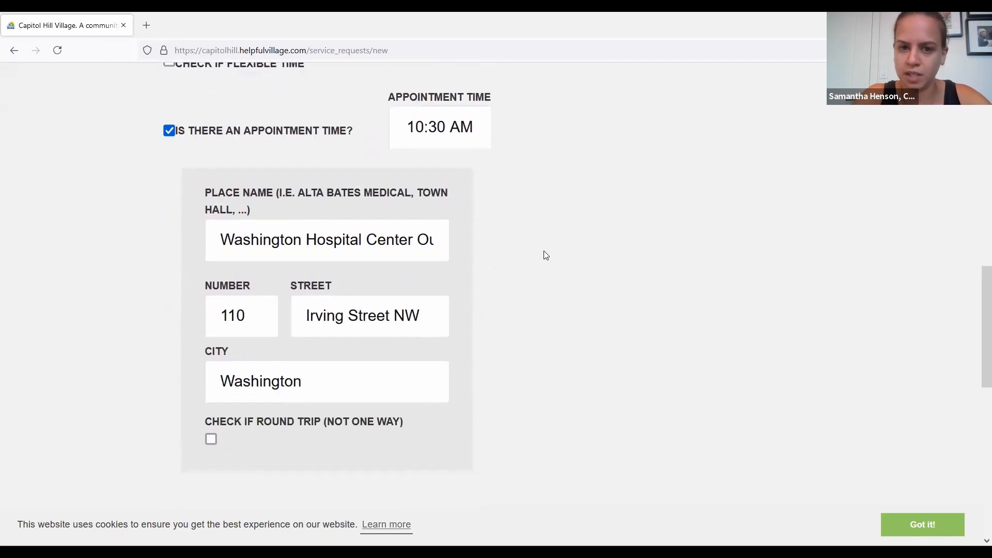
scroll(545, 255, "down", 3)
scroll(546, 256, "down", 4)
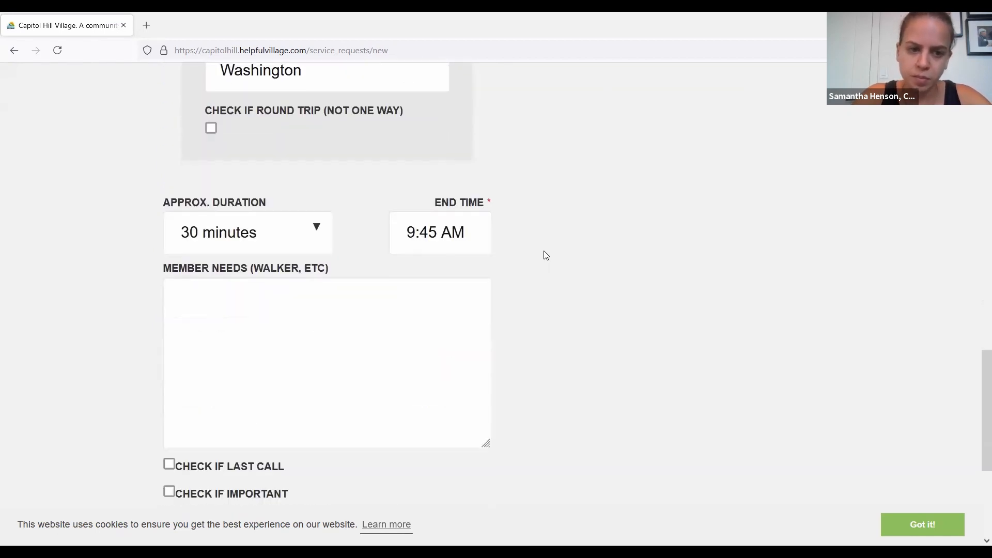
left_click(490, 268)
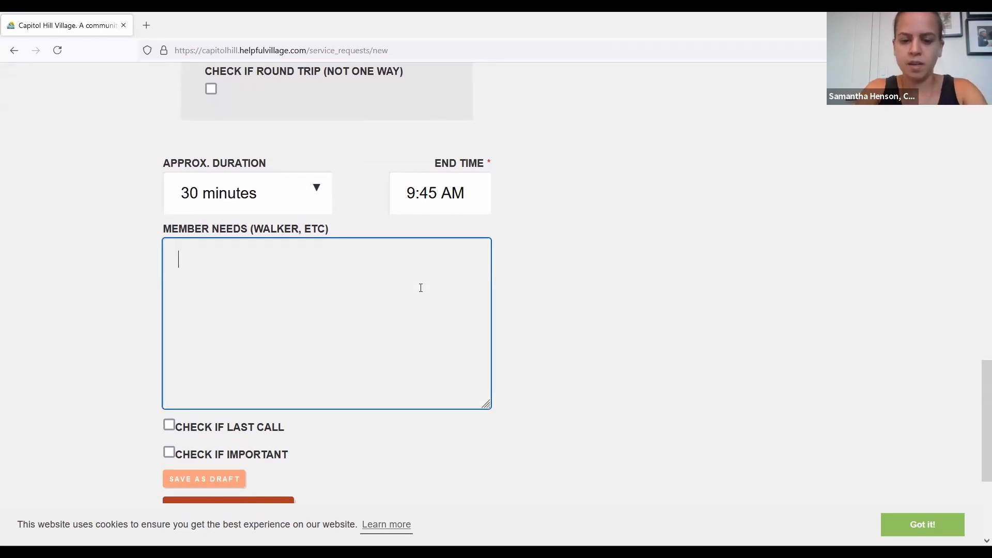
type("Member")
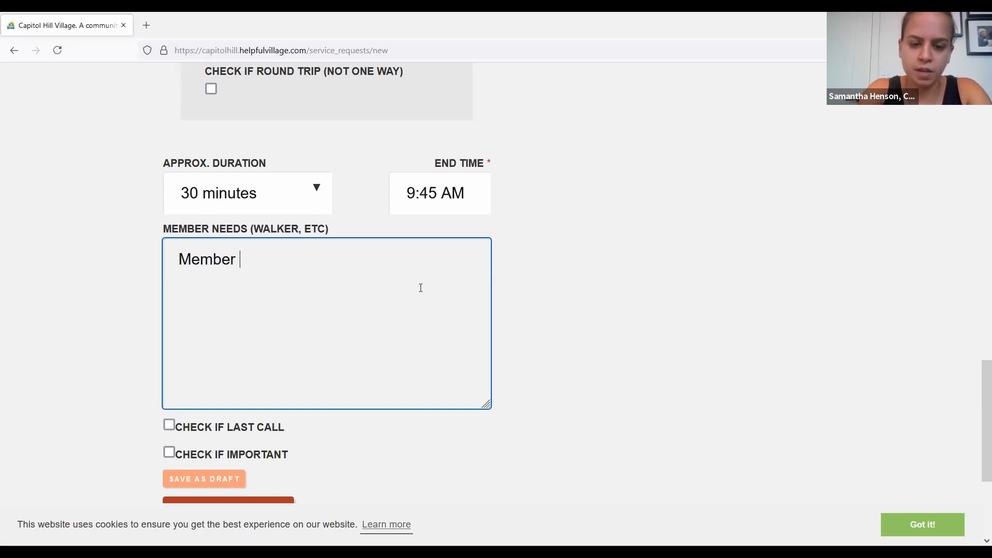
type(" walks indep")
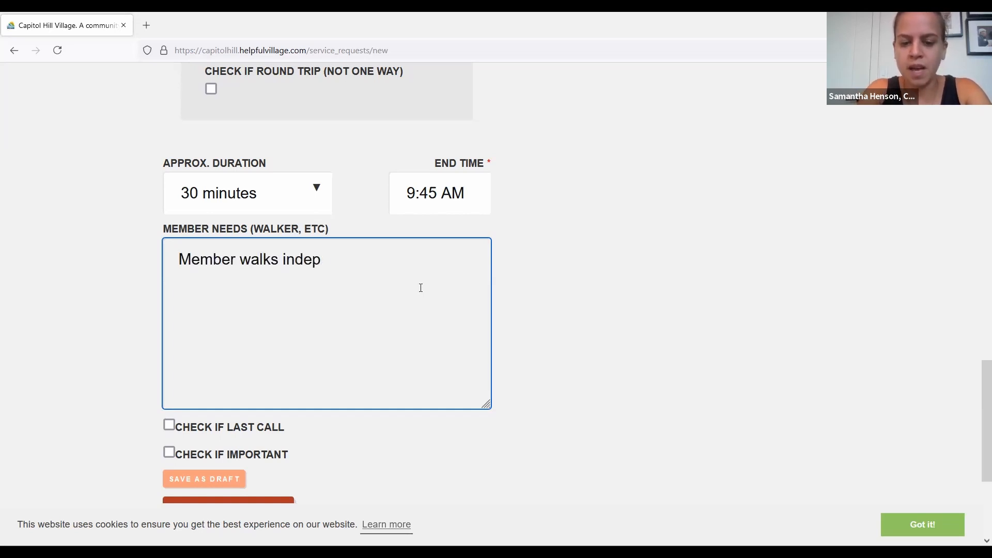
type("end")
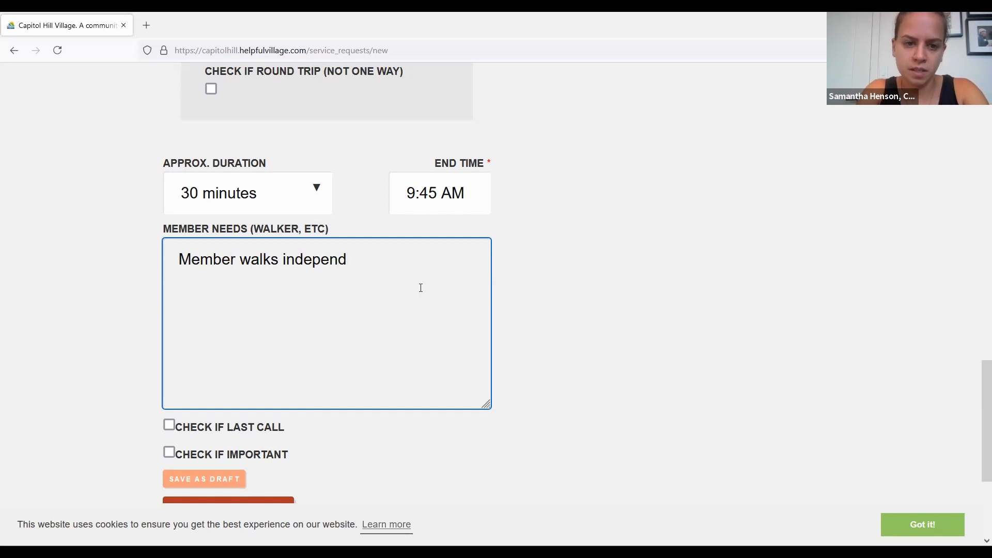
type("ently,")
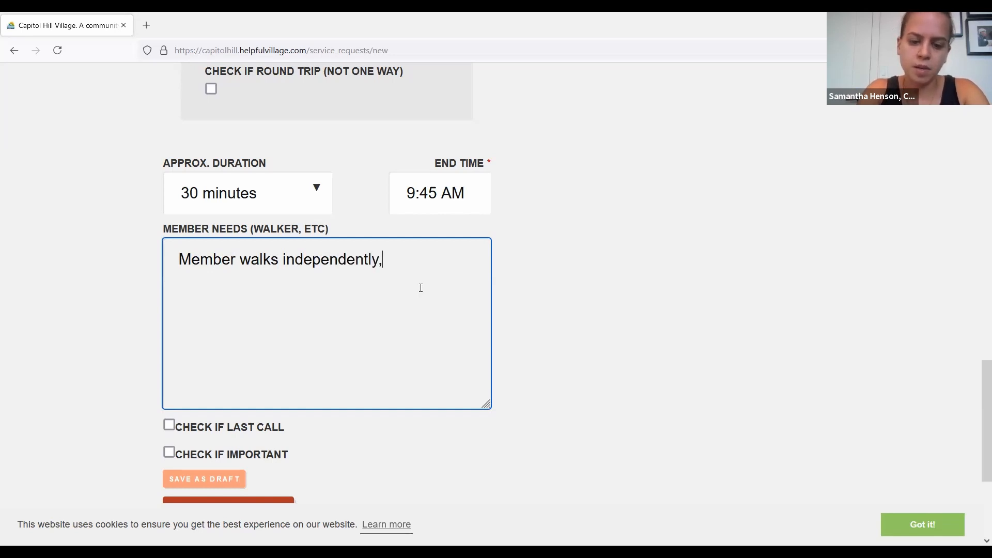
type(" but needs to put")
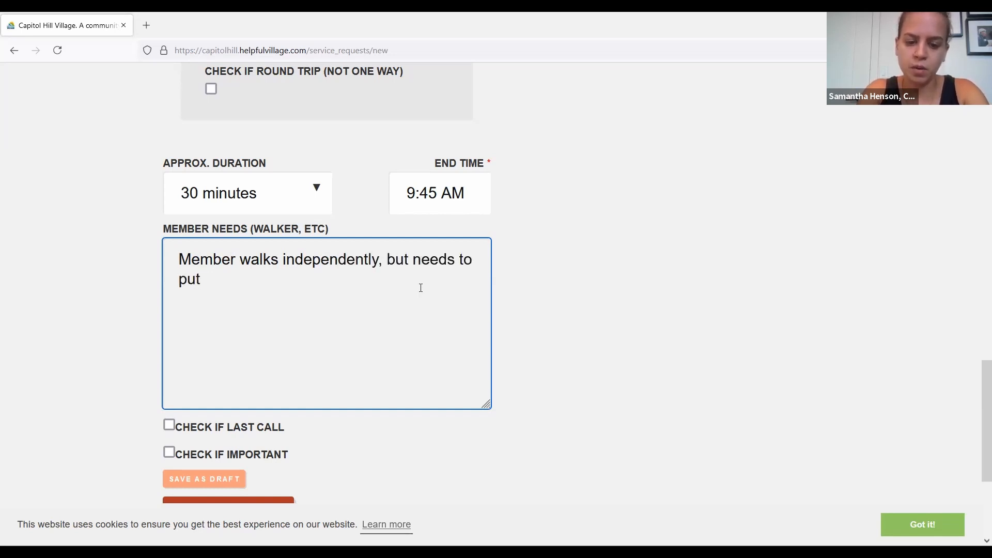
type(" walker in trunk.")
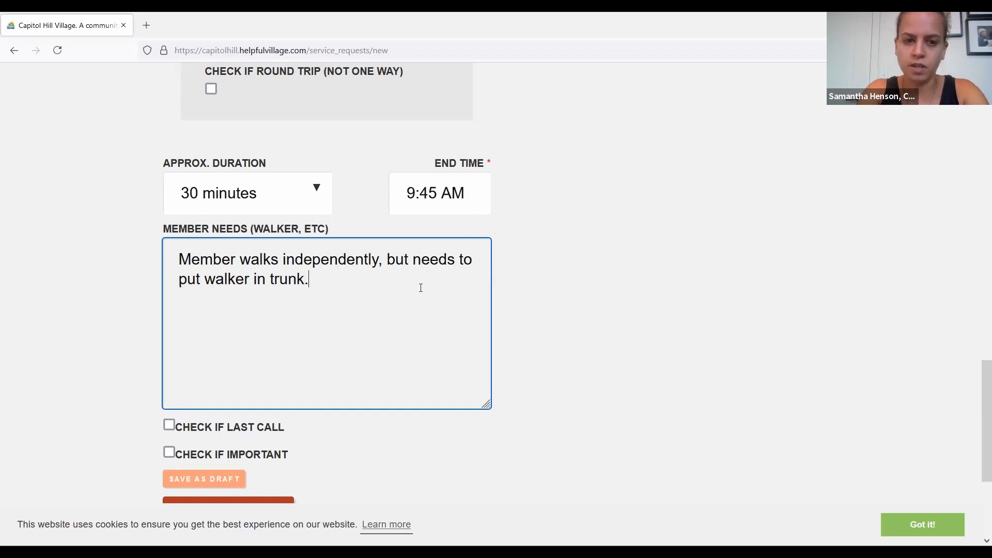
- Review the completed driving request from the save options back up to the service type and selected member
scroll(420, 288, "down", 2)
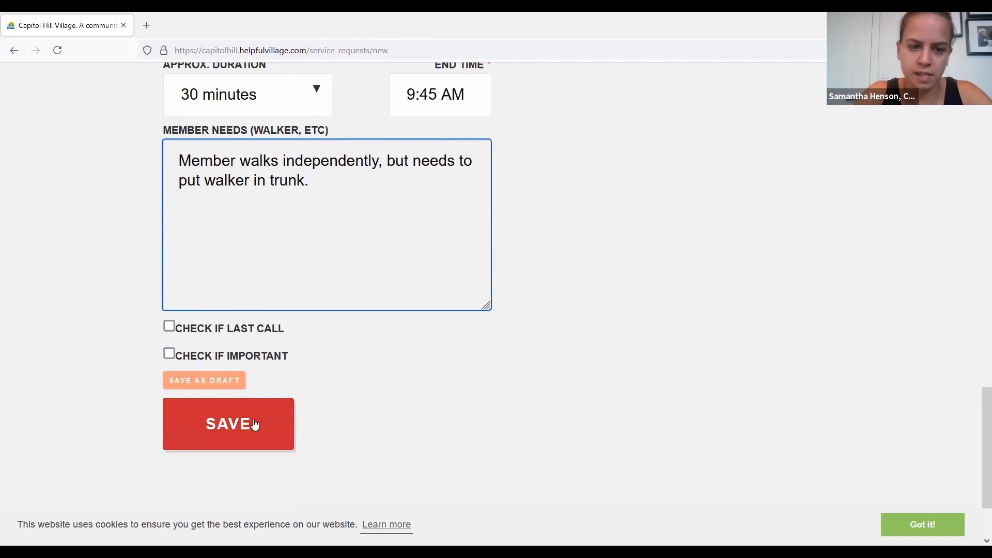
scroll(389, 364, "up", 3)
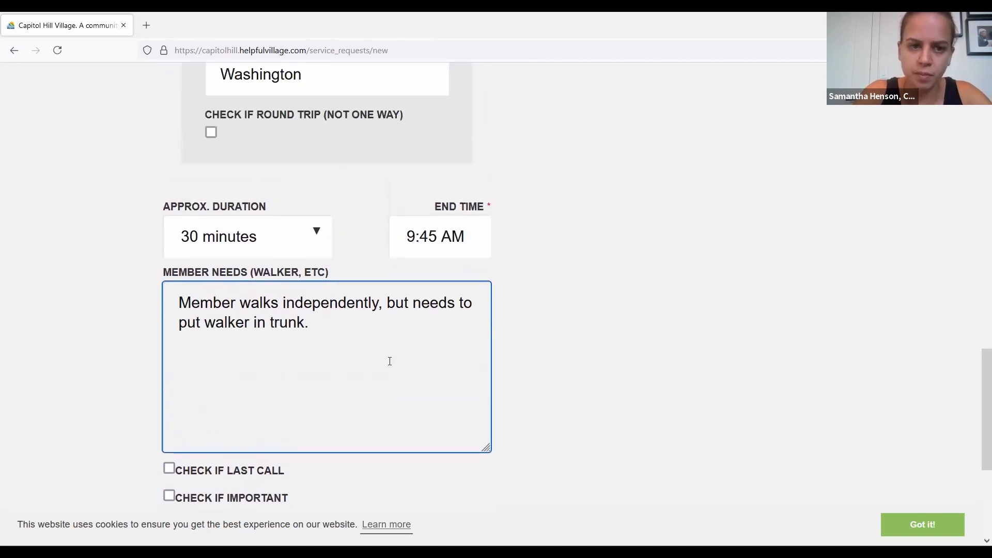
scroll(390, 361, "up", 8)
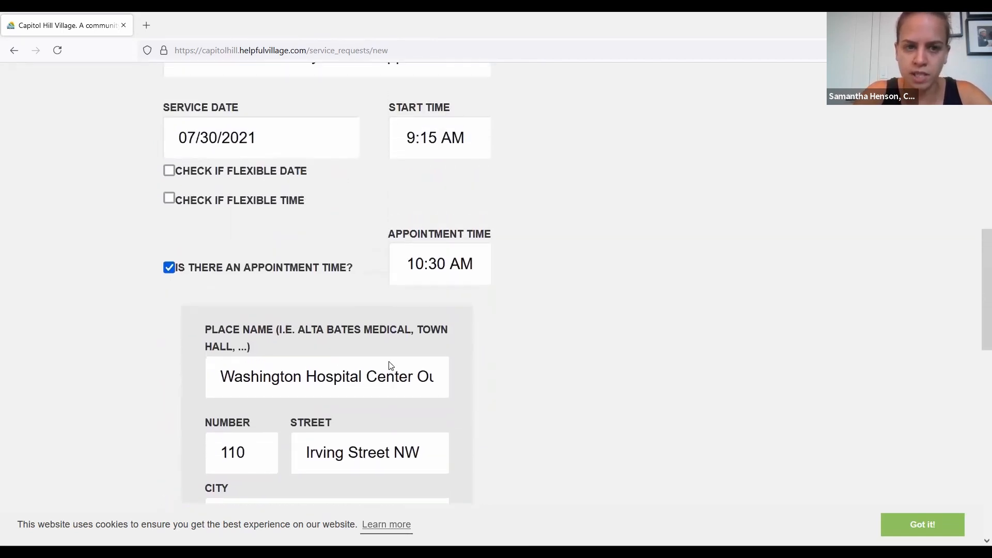
scroll(391, 365, "up", 7)
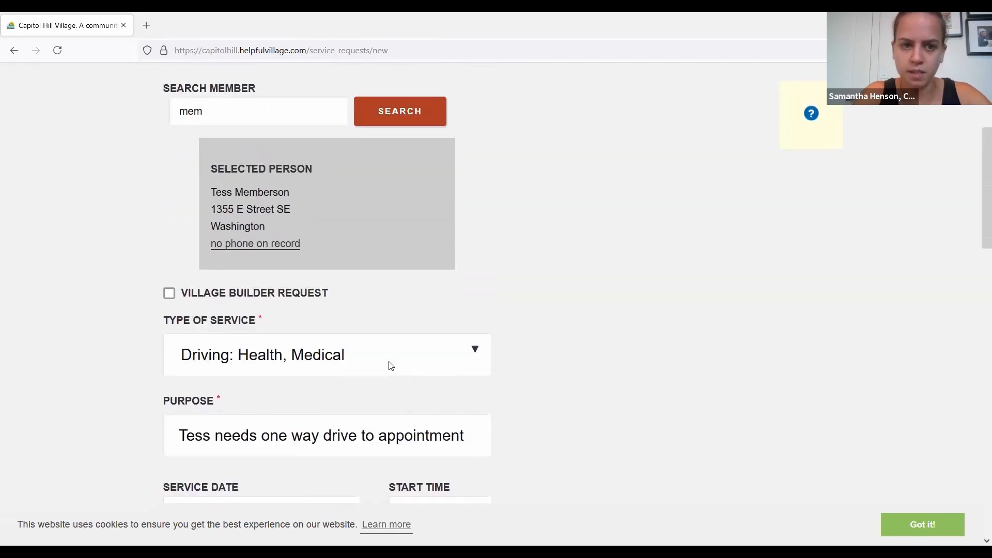
scroll(391, 365, "up", 5)
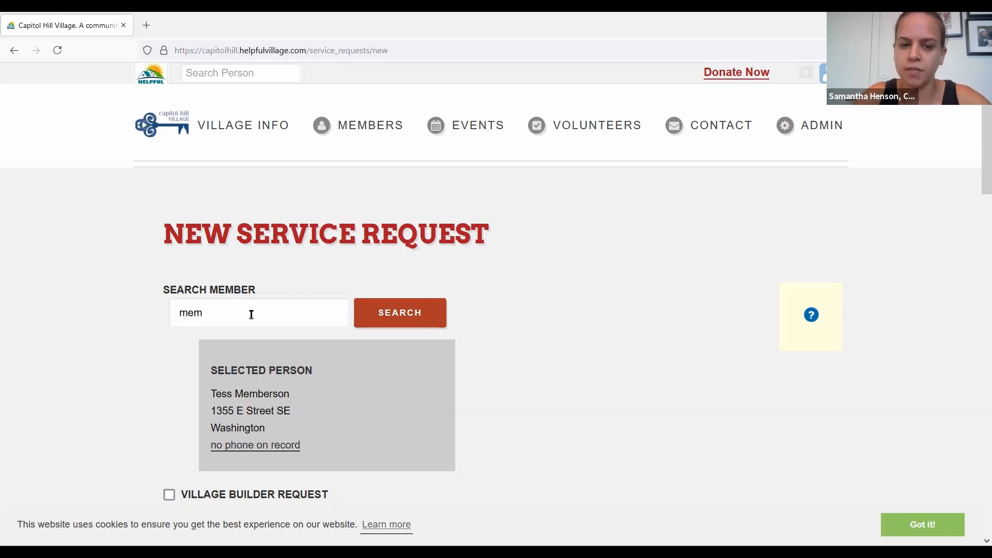
scroll(251, 314, "down", 2)
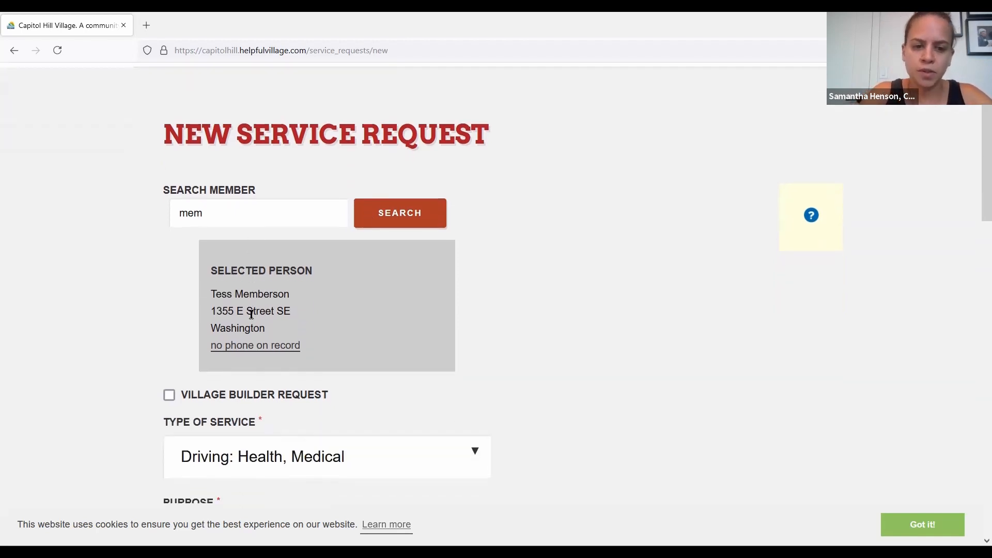
scroll(427, 436, "down", 1)
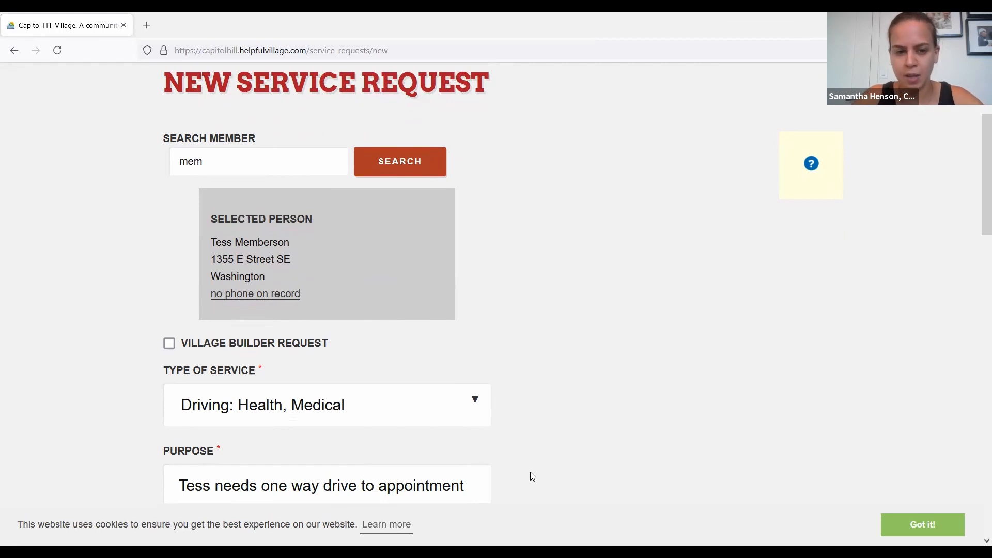
scroll(533, 475, "up", 3)
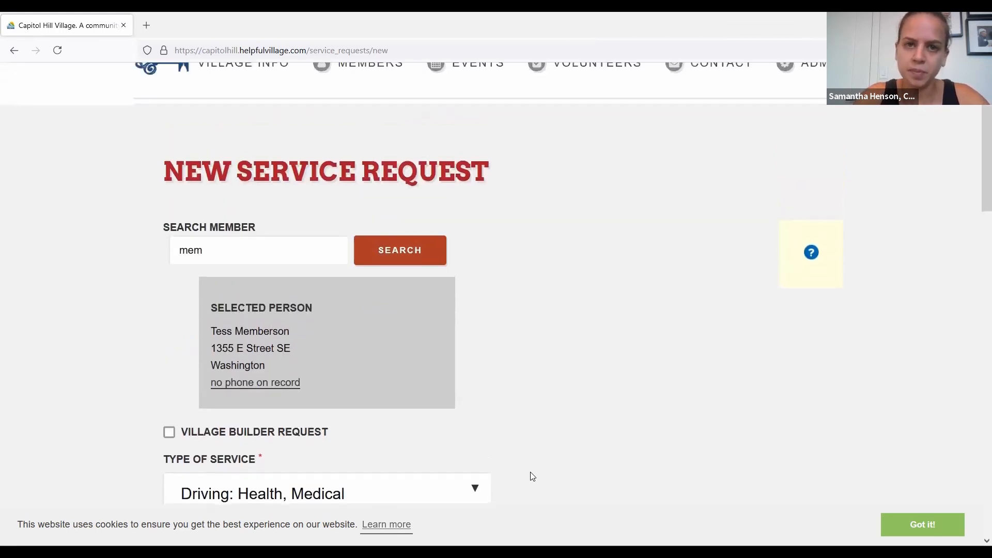
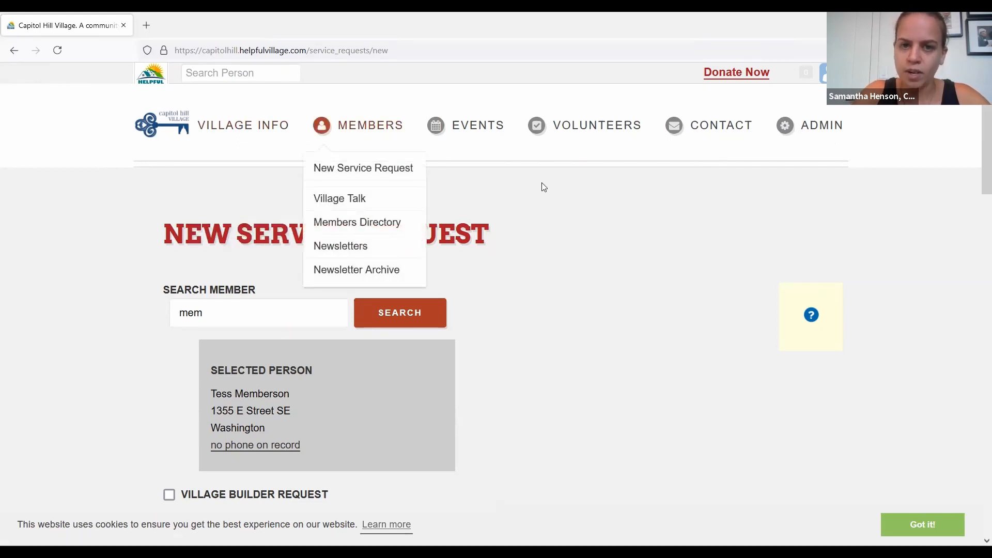
- Open the village's events in list form
mouse_move(482, 130)
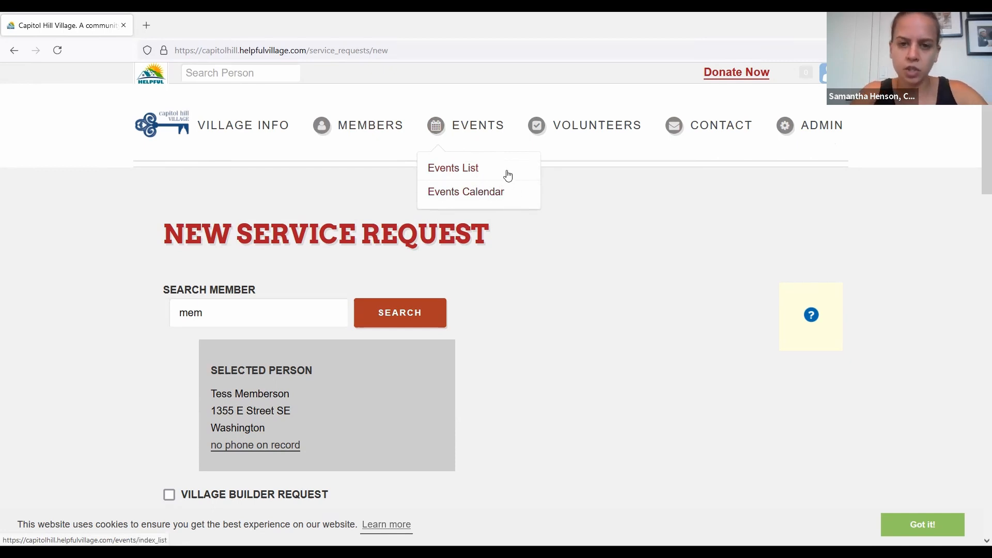
left_click(455, 169)
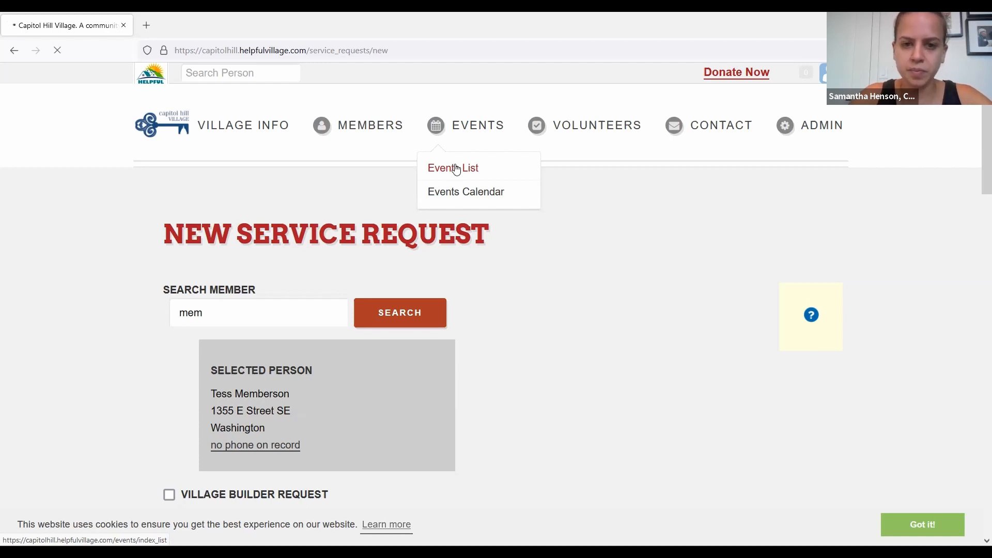
- Open the events list and look through the upcoming July 2021 events, including their audience and RSVP details
left_click(455, 169)
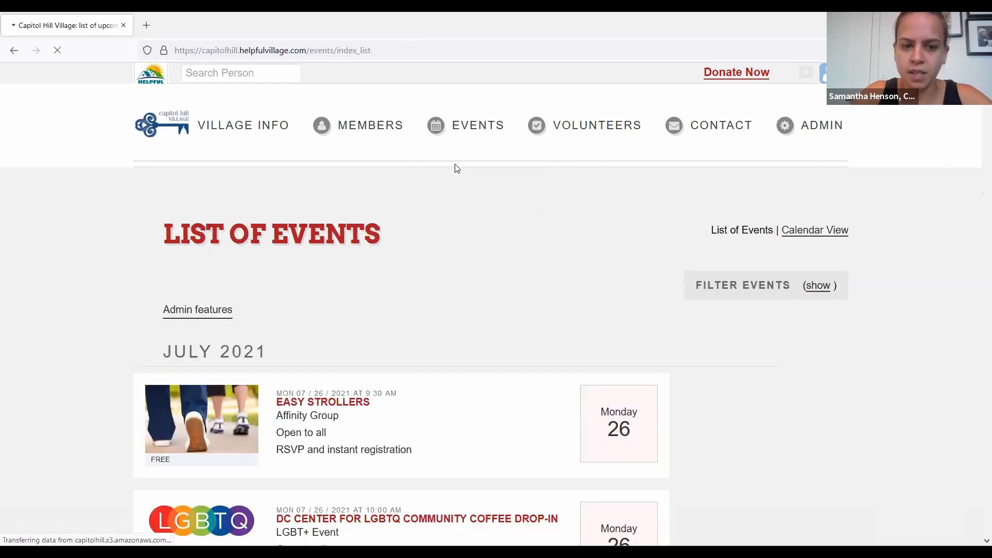
scroll(455, 396, "down", 3)
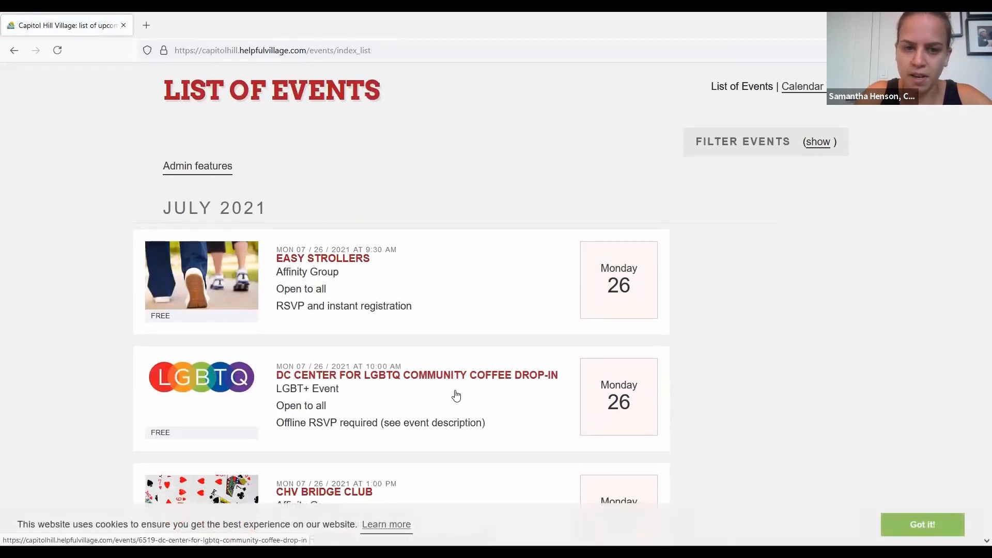
scroll(457, 396, "down", 1)
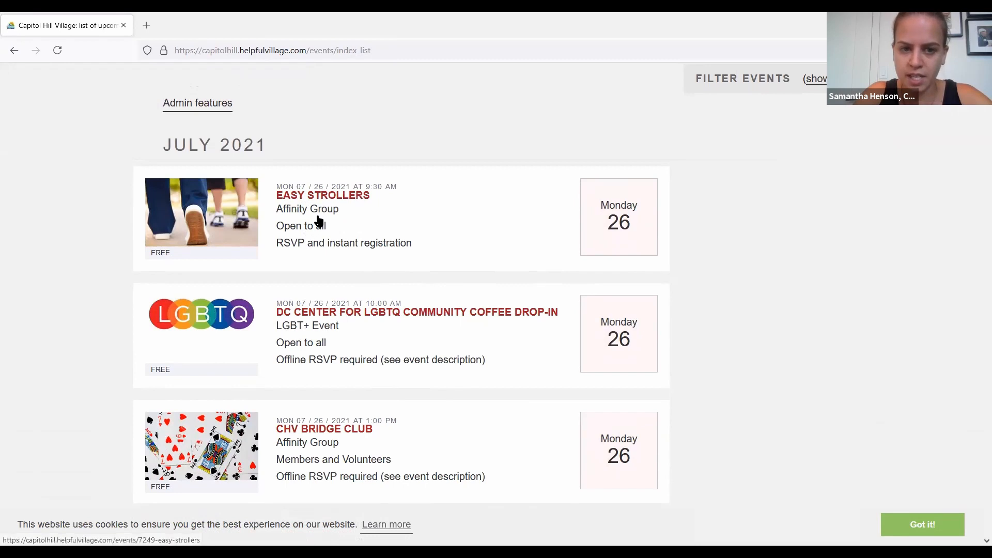
scroll(318, 220, "down", 1)
scroll(312, 338, "down", 2)
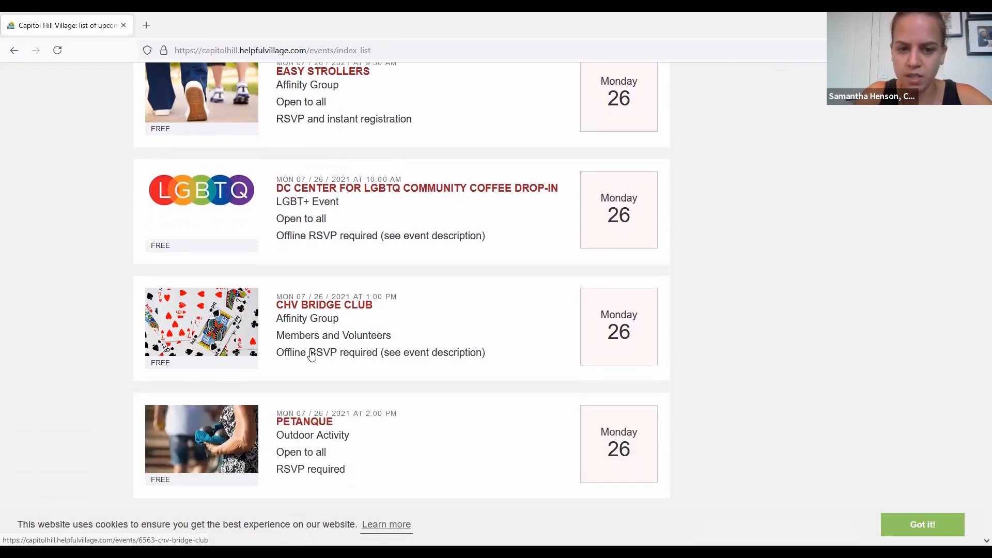
scroll(311, 355, "down", 2)
scroll(311, 356, "down", 2)
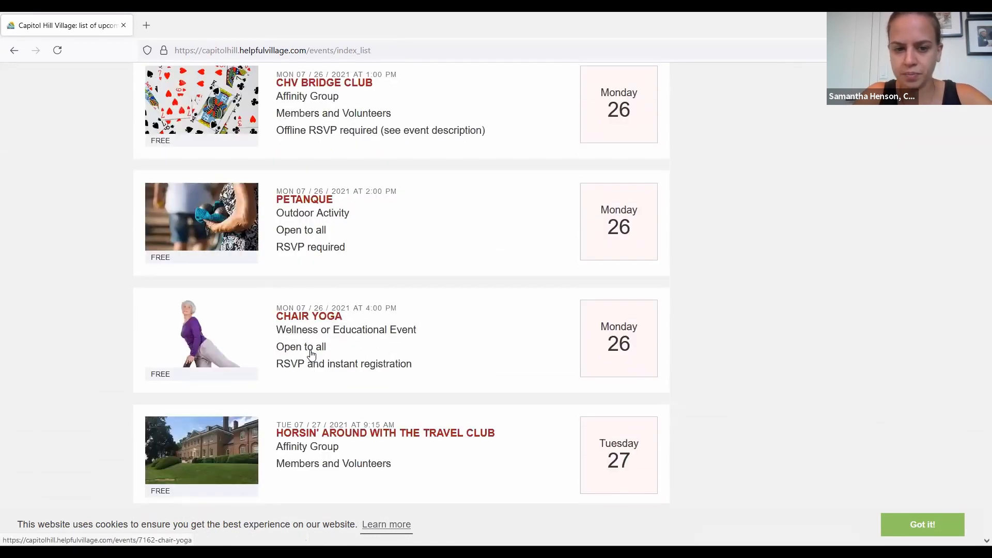
scroll(312, 356, "down", 1)
scroll(318, 379, "down", 2)
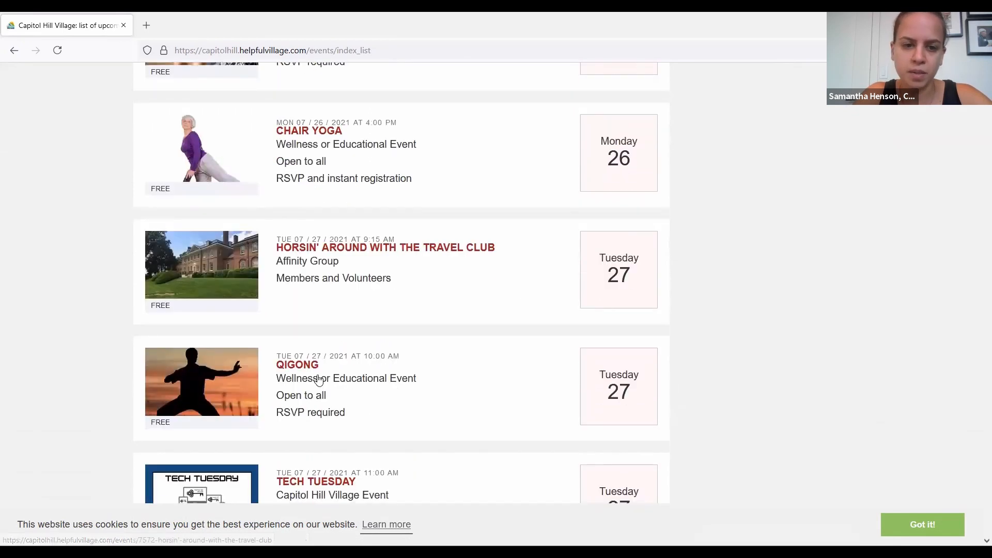
scroll(317, 380, "up", 10)
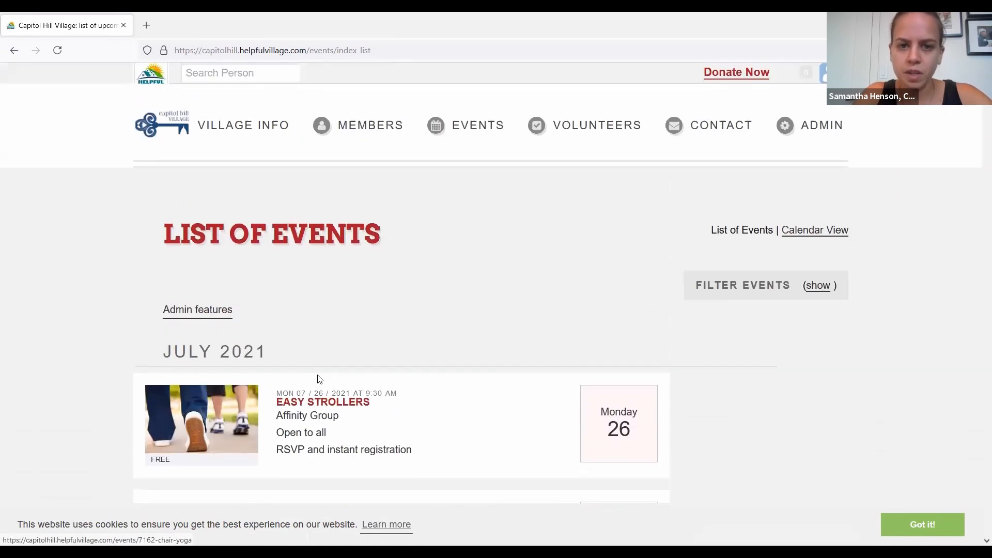
- Switch the events to the calendar view and look over the first weeks of July 2021
mouse_move(479, 132)
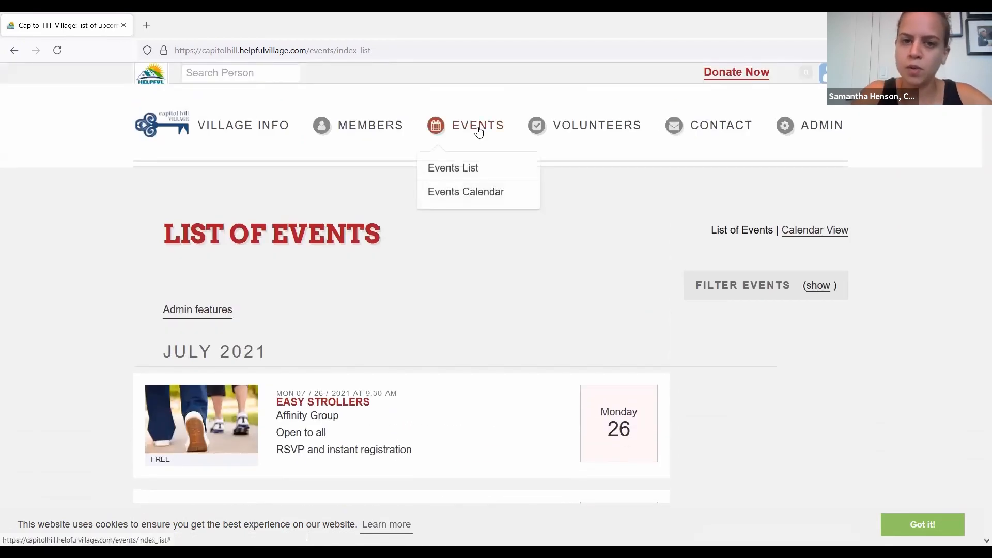
left_click(470, 193)
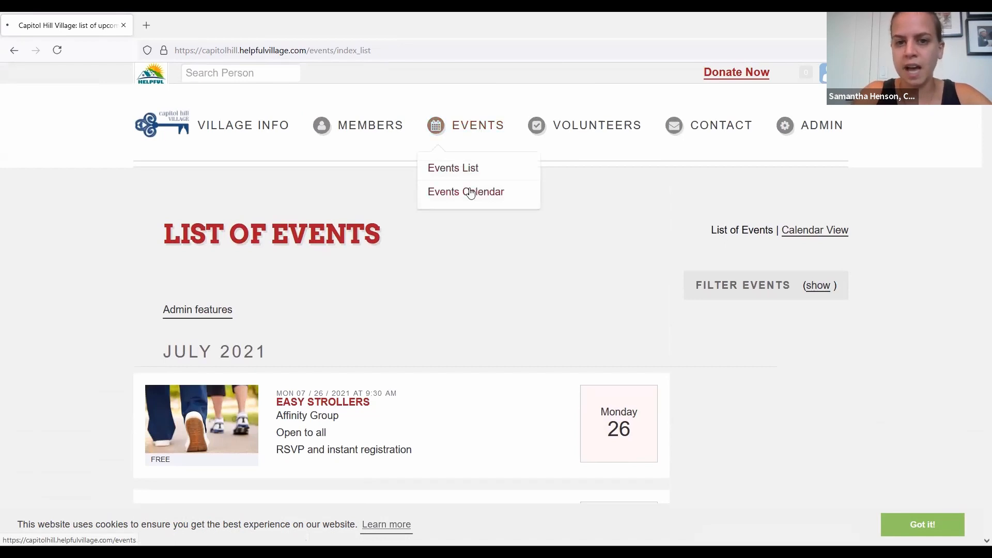
scroll(471, 192, "down", 2)
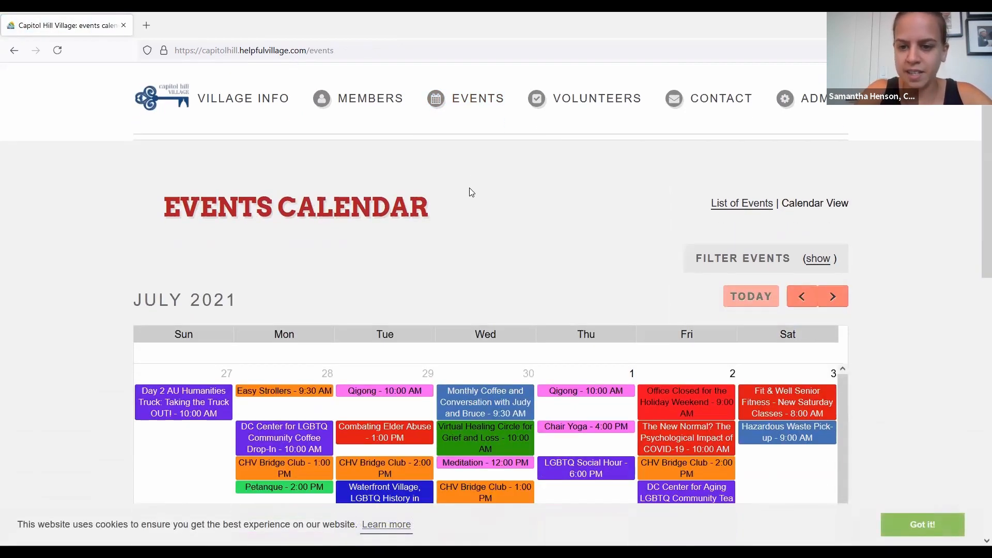
scroll(471, 192, "down", 3)
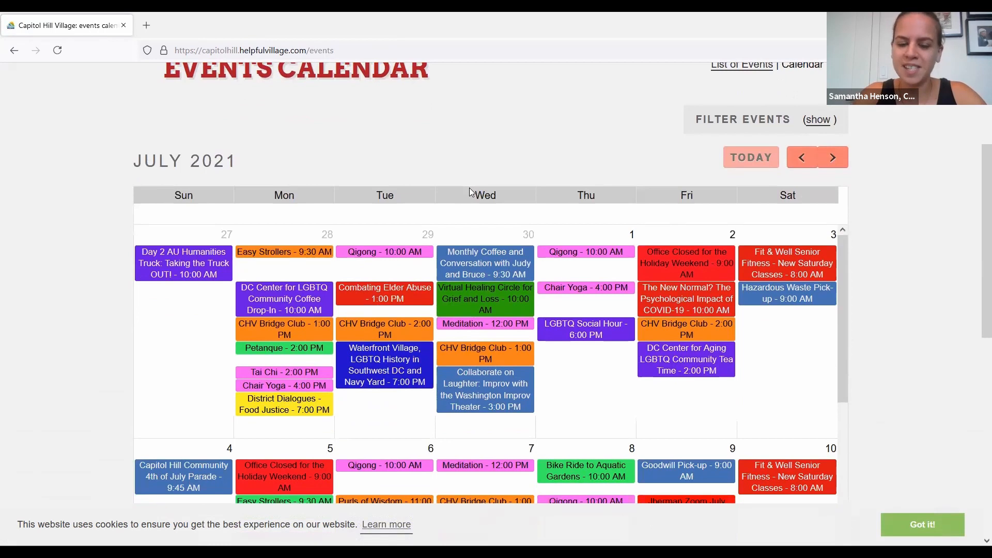
scroll(132, 317, "down", 2)
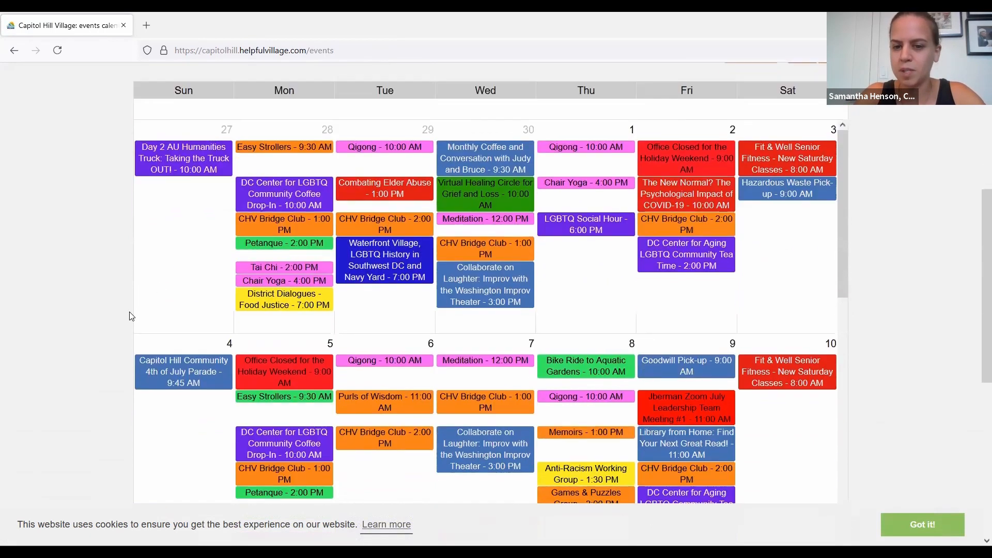
scroll(96, 285, "up", 1)
scroll(96, 285, "up", 1)
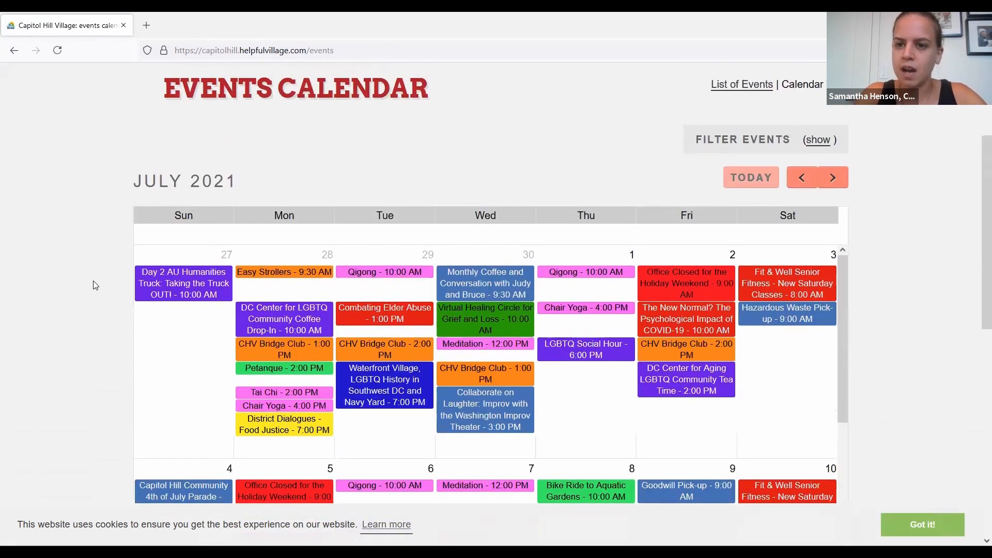
- Show the event category filters and compare their colours with the entries on the July calendar
left_click(817, 141)
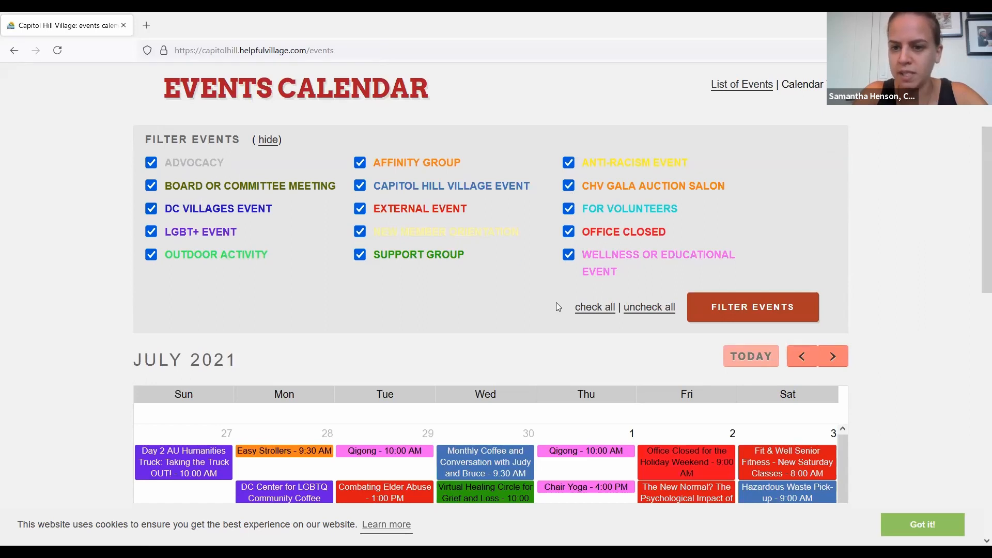
scroll(487, 375, "down", 5)
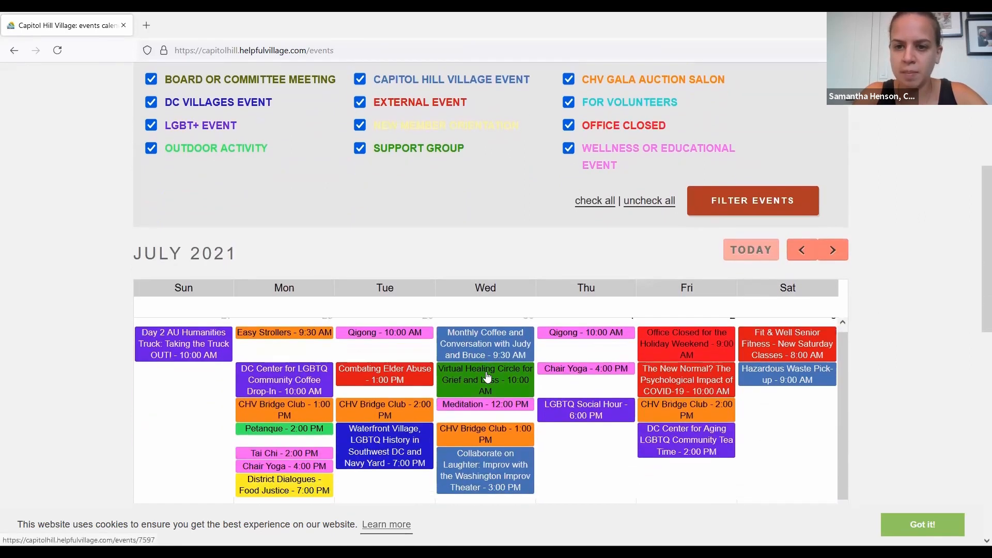
scroll(87, 384, "down", 5)
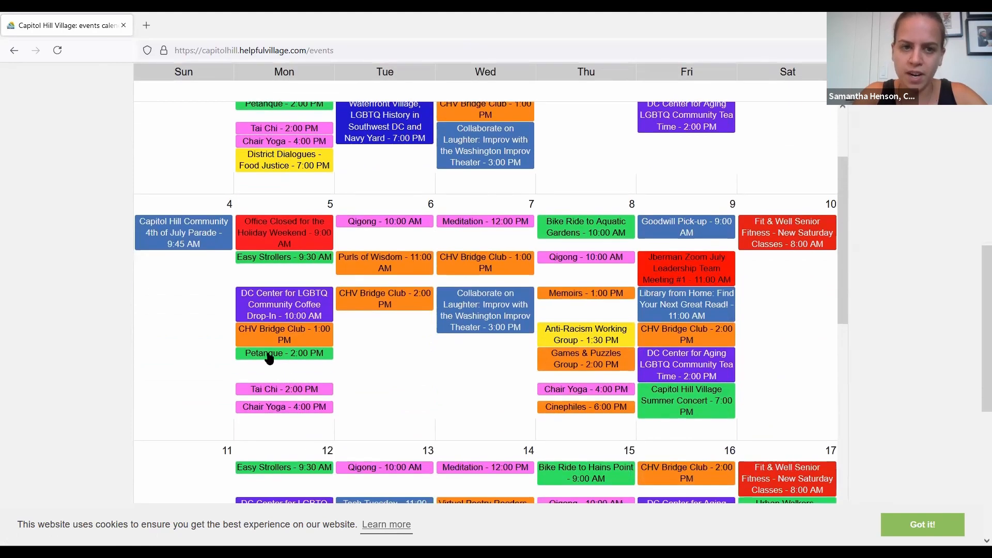
scroll(269, 358, "up", 3)
scroll(268, 357, "up", 2)
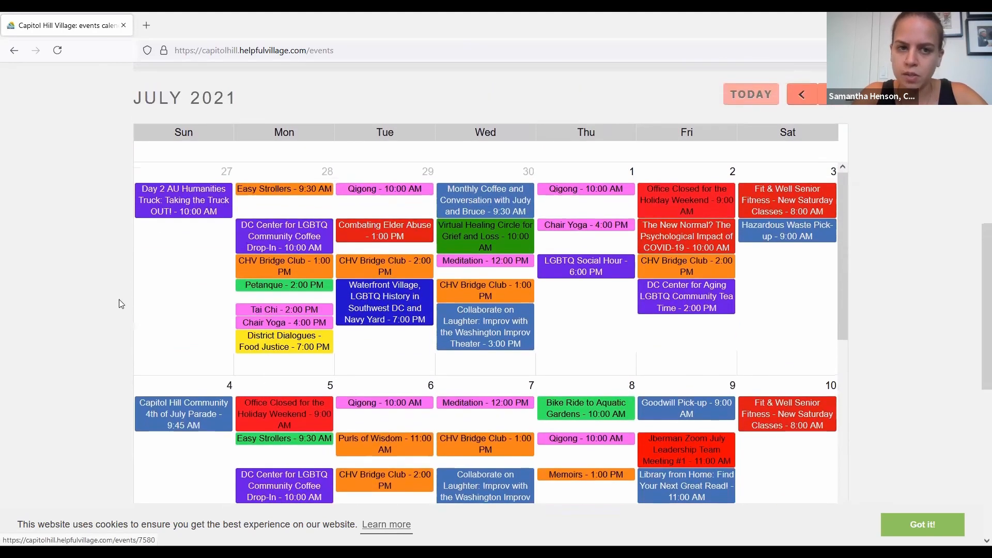
- Examine the July 2021 calendar week by week through the week of July 25 to 31
scroll(7, 239, "down", 2)
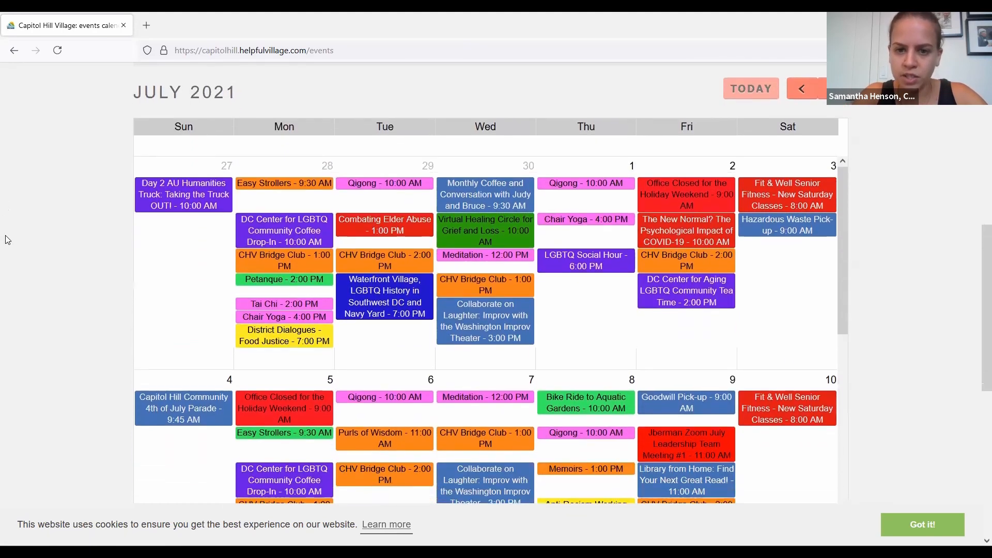
scroll(7, 239, "down", 3)
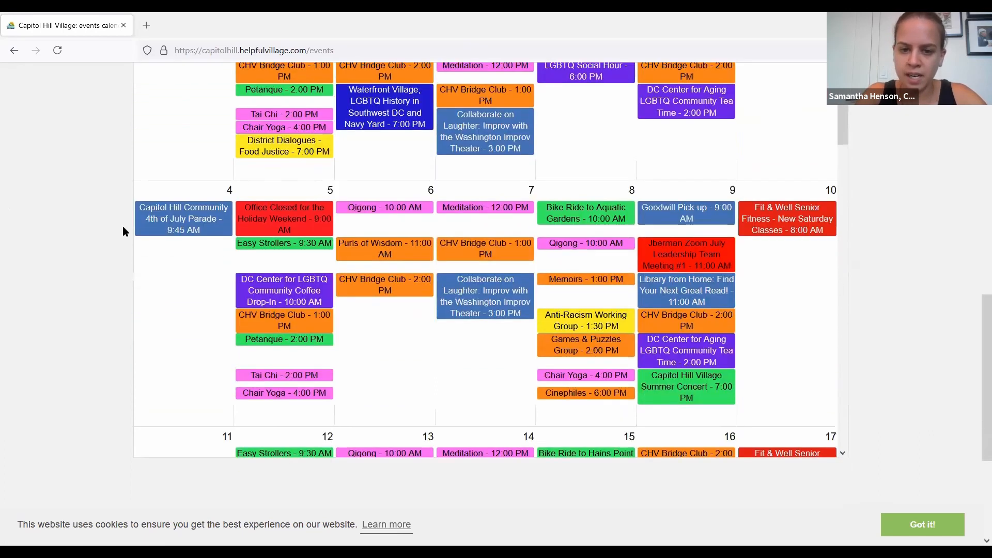
scroll(254, 269, "down", 3)
scroll(256, 272, "down", 5)
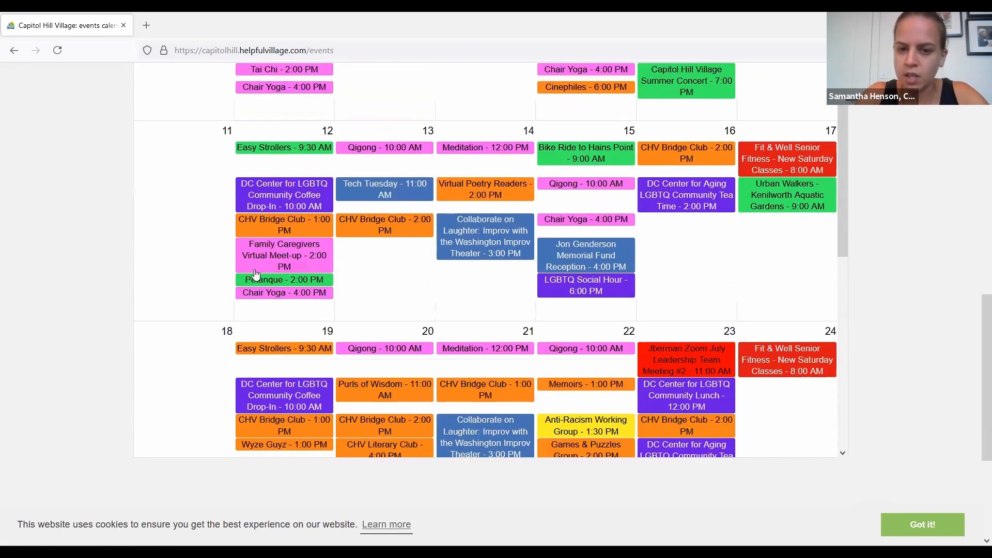
scroll(254, 273, "down", 3)
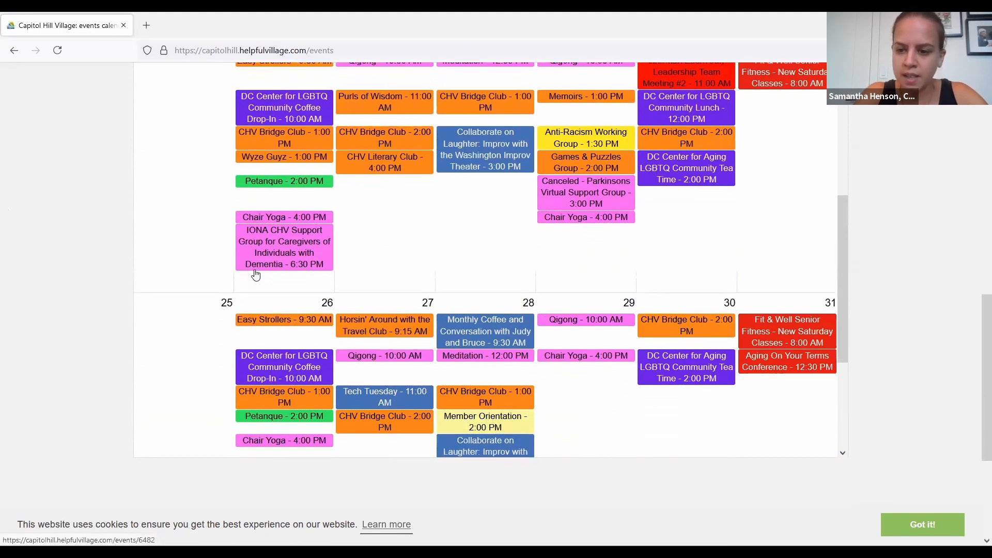
scroll(254, 274, "down", 1)
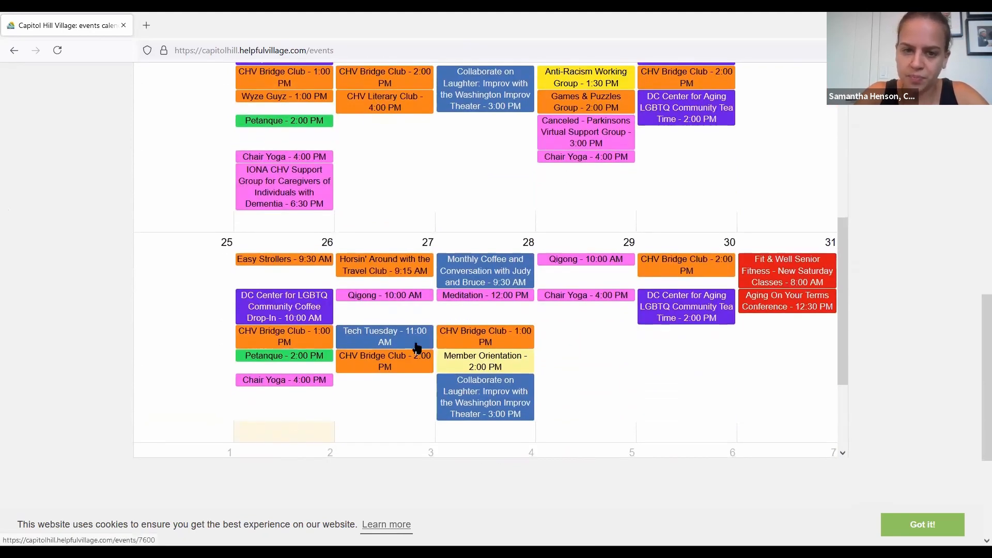
scroll(93, 298, "up", 5)
scroll(91, 296, "down", 3)
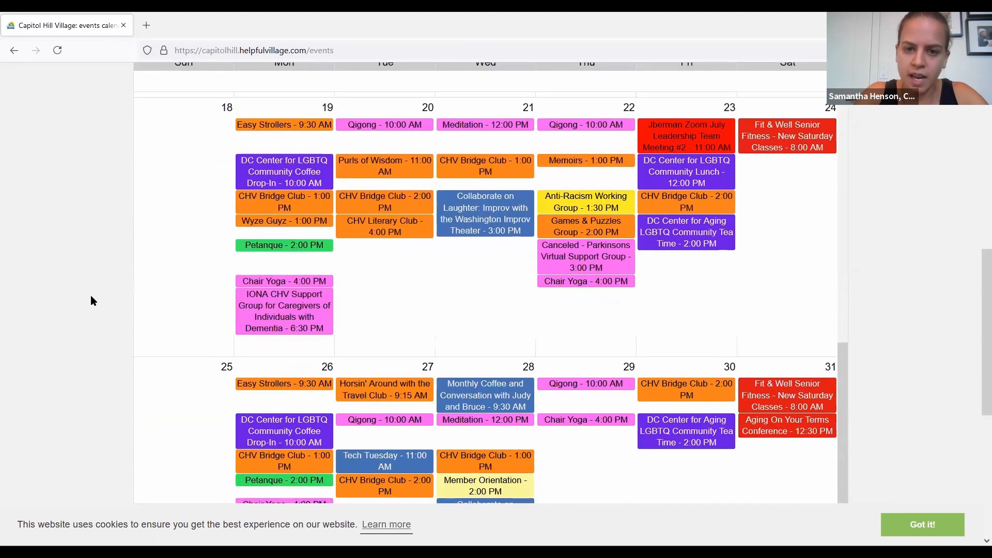
scroll(37, 342, "up", 1)
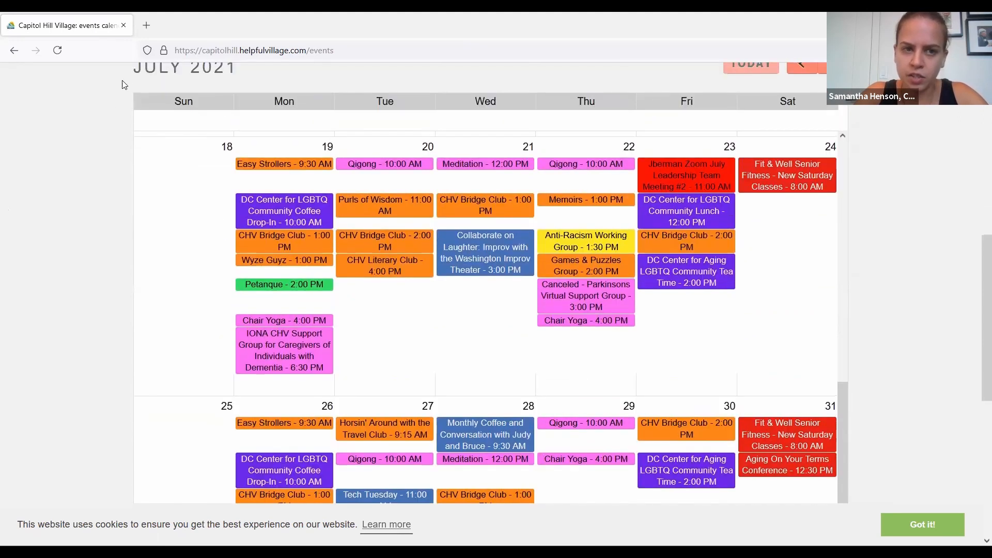
scroll(155, 85, "up", 1)
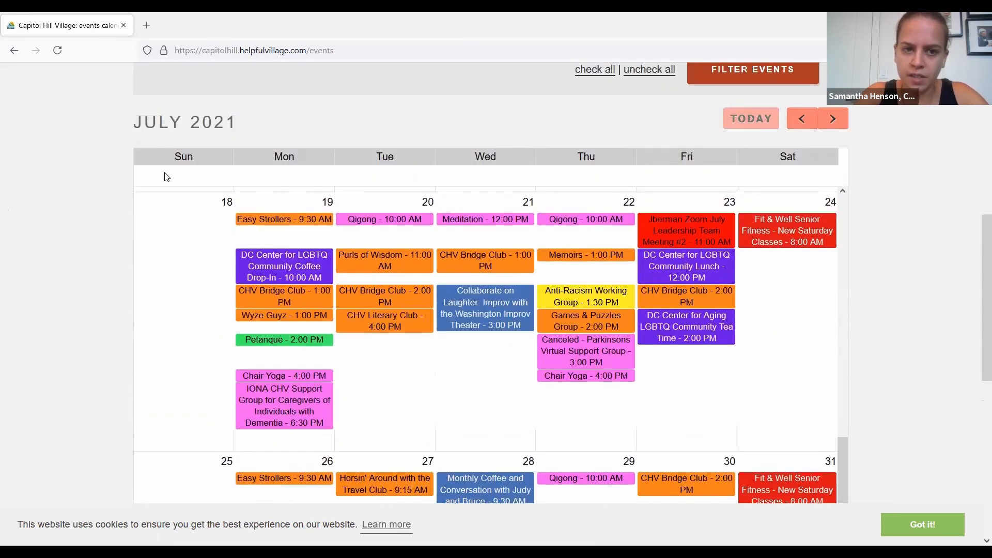
scroll(57, 343, "down", 3)
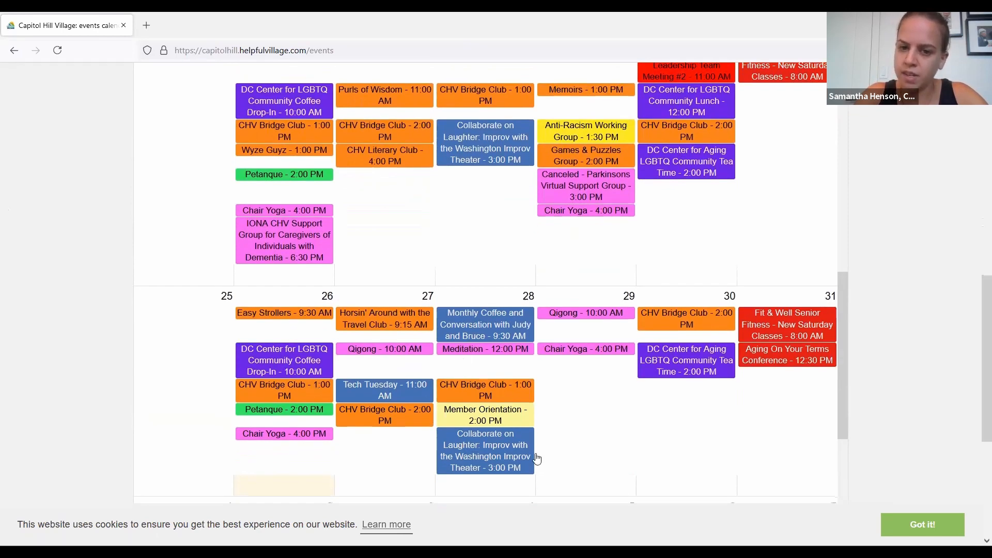
- Open the Meditation event on Wednesday, July 28 and review its time, location, attendance, price and description
left_click(468, 350)
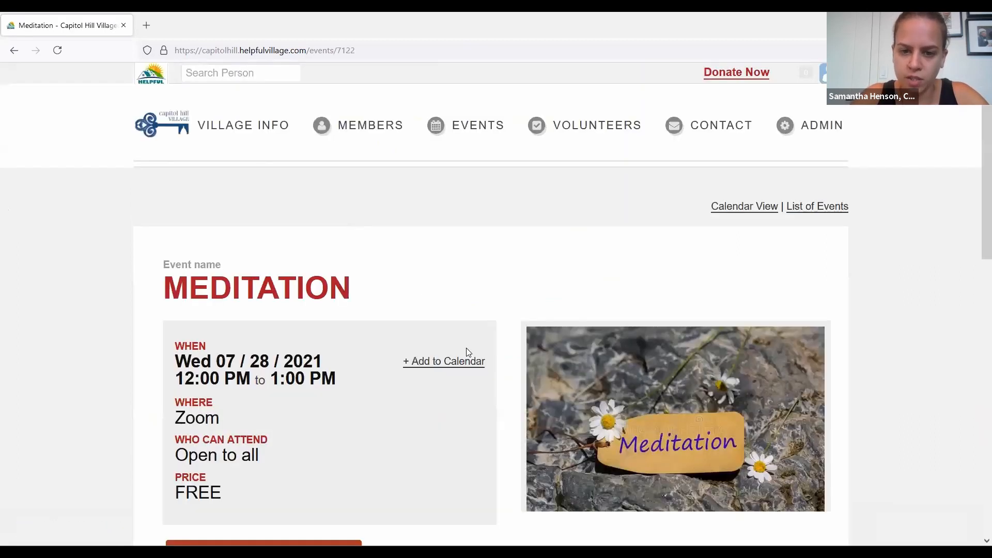
scroll(468, 352, "down", 3)
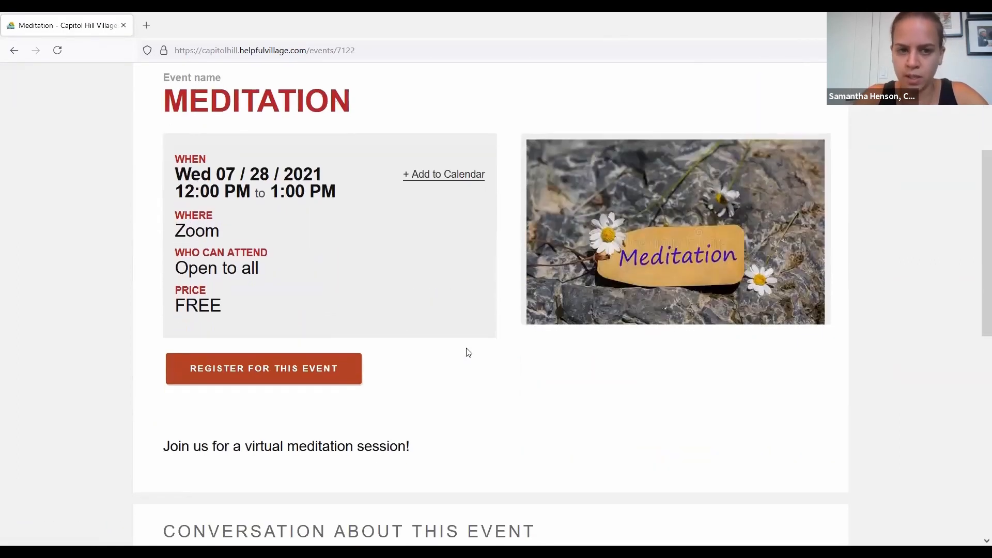
scroll(467, 353, "down", 1)
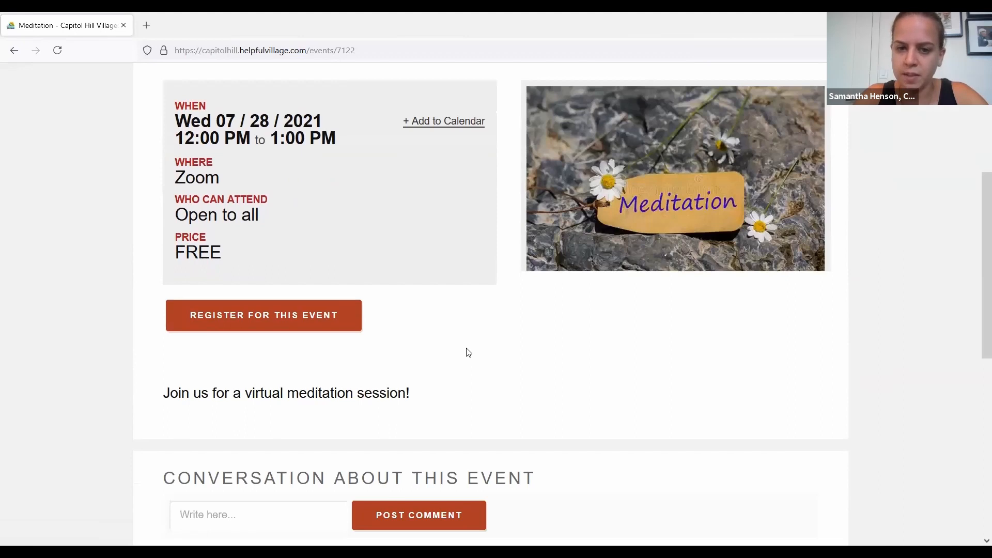
scroll(468, 353, "up", 1)
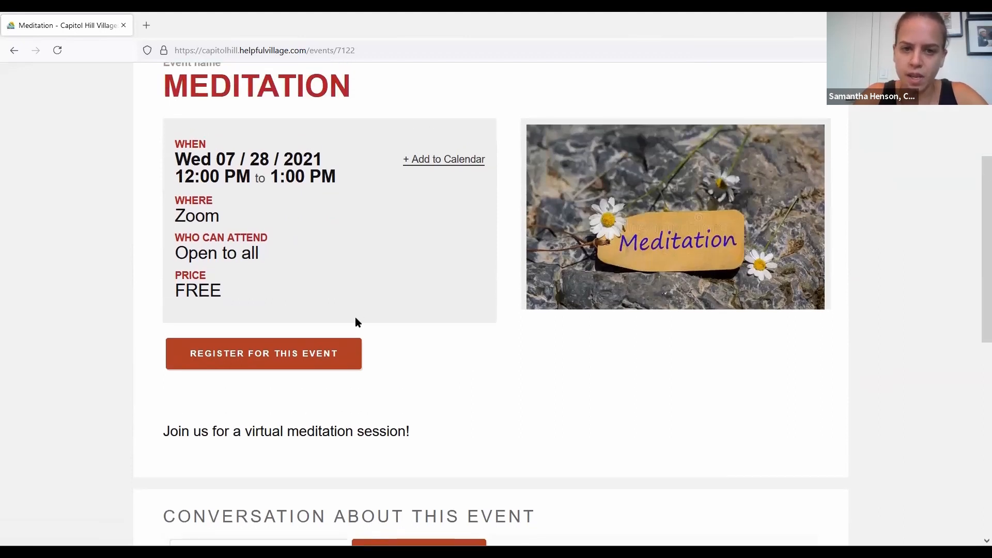
scroll(391, 338, "up", 1)
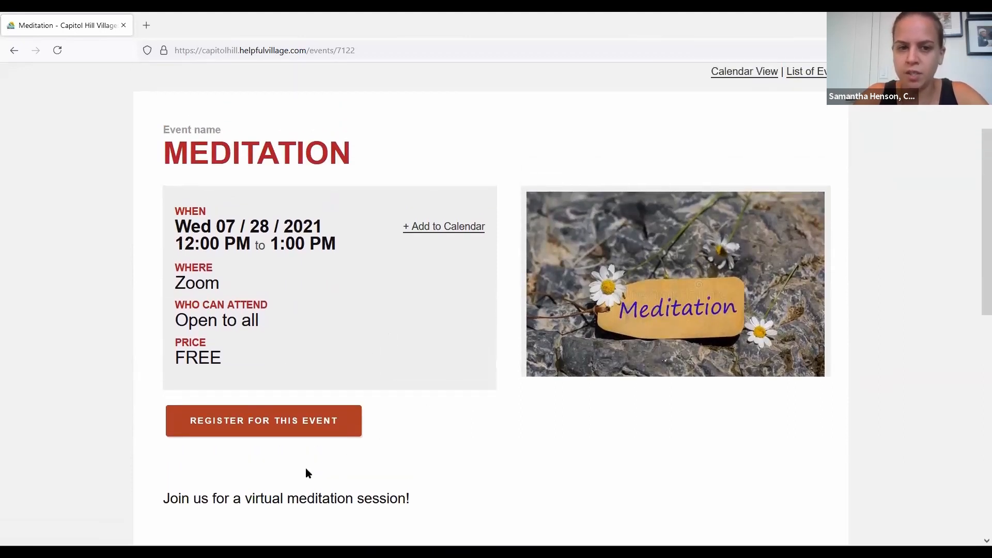
- Start a registration for the Meditation event and review the form's person search, response and comments fields
left_click(241, 430)
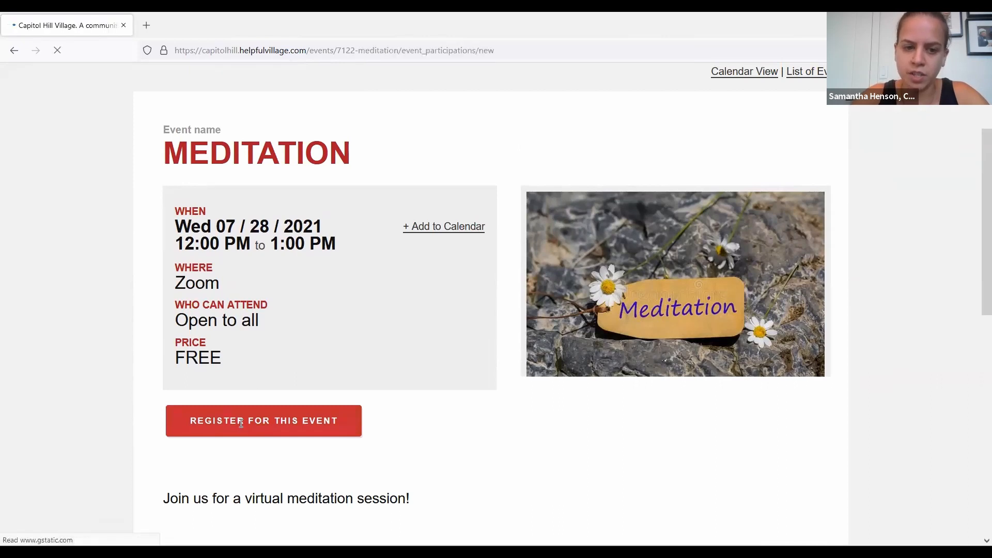
scroll(241, 422, "down", 4)
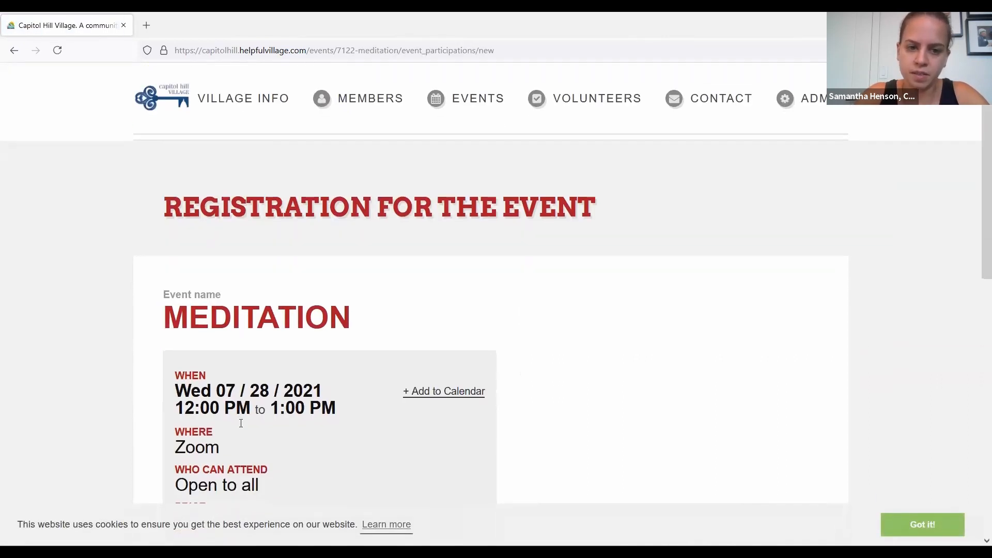
scroll(240, 422, "down", 2)
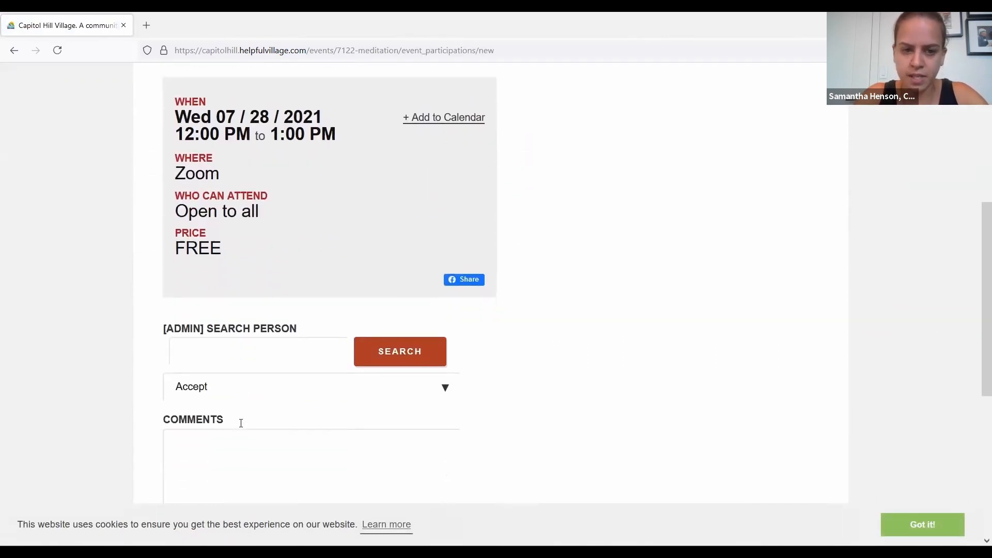
scroll(241, 423, "down", 1)
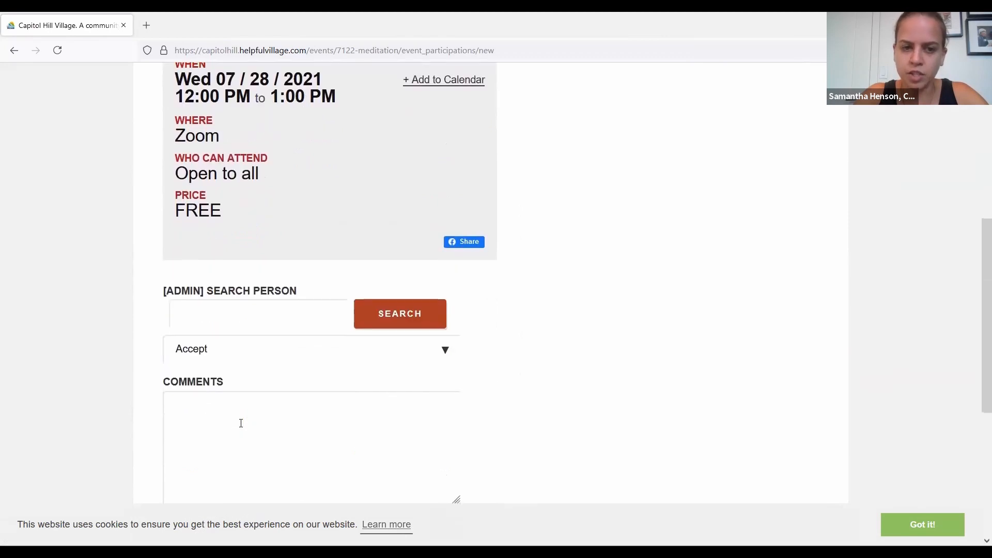
- Search for the member with "mem" and select the match that has an address for the Meditation registration
left_click(273, 324)
type("m")
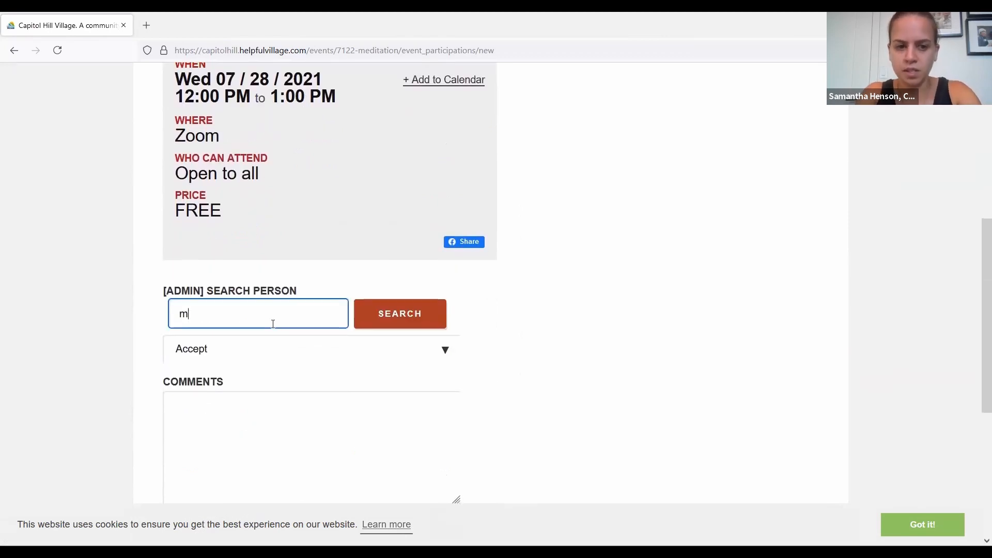
type("em")
left_click(382, 319)
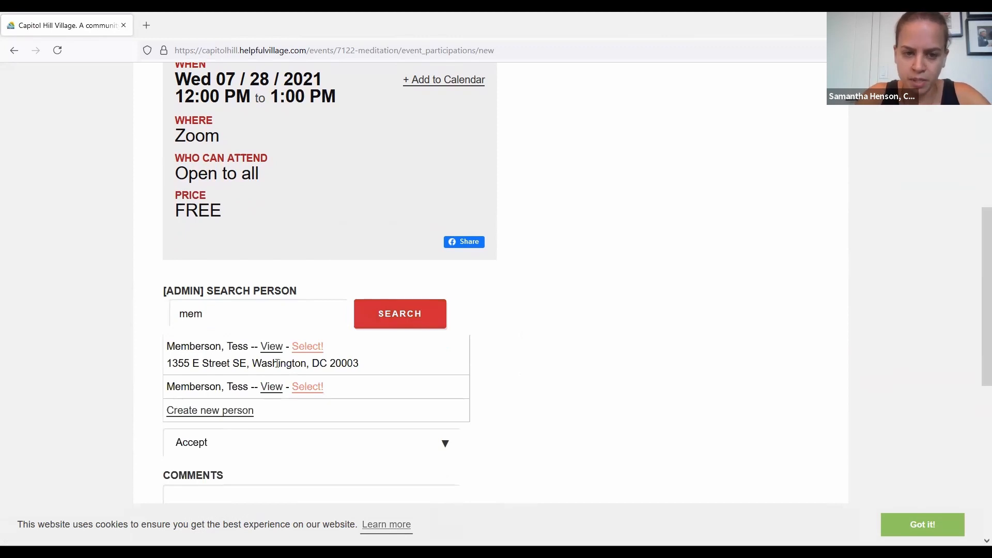
left_click(305, 346)
- Show the available response options for the Meditation registration and keep Accept
scroll(303, 351, "down", 3)
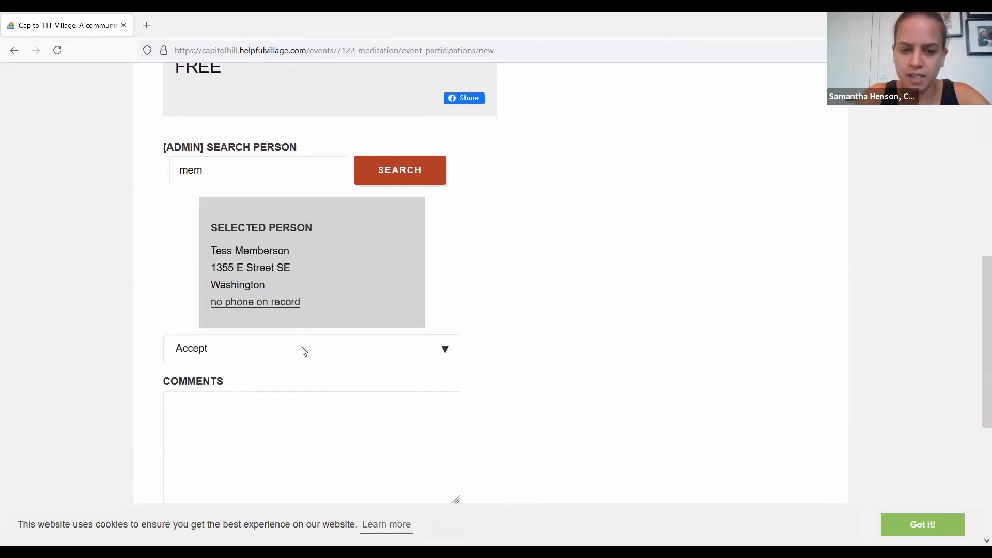
scroll(304, 351, "down", 2)
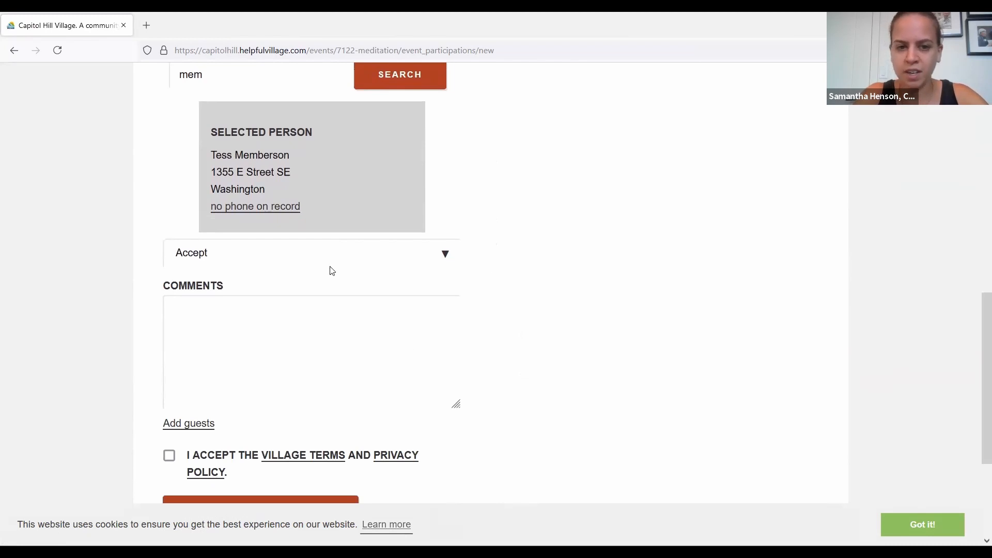
left_click(302, 259)
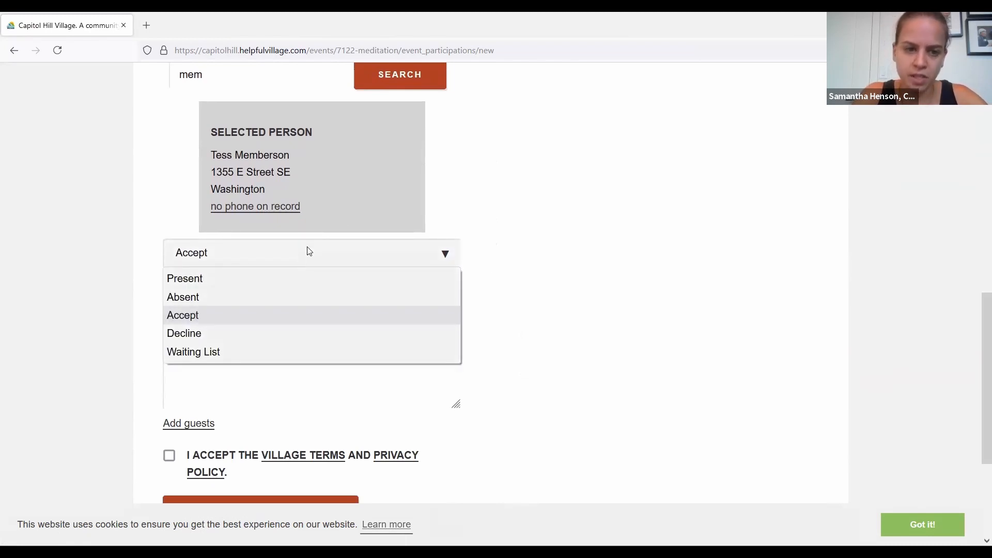
left_click(544, 274)
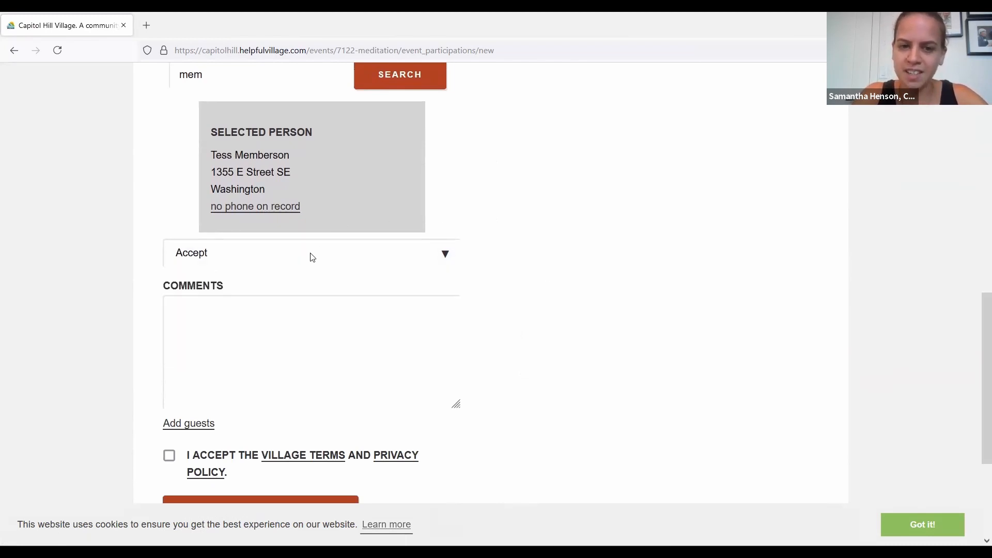
scroll(382, 344, "down", 1)
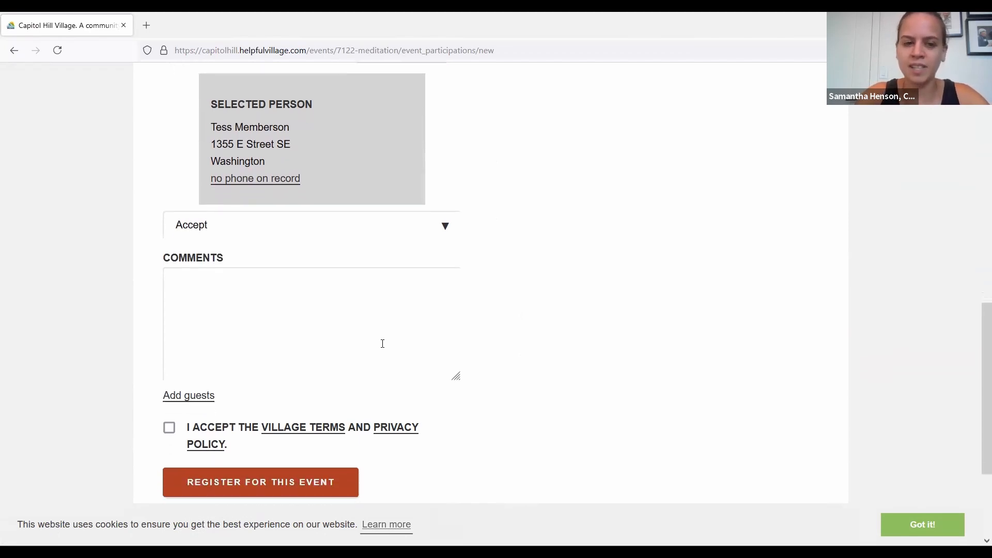
- Enter a comment on the Meditation registration saying the member will be 5 minutes late
left_click(299, 332)
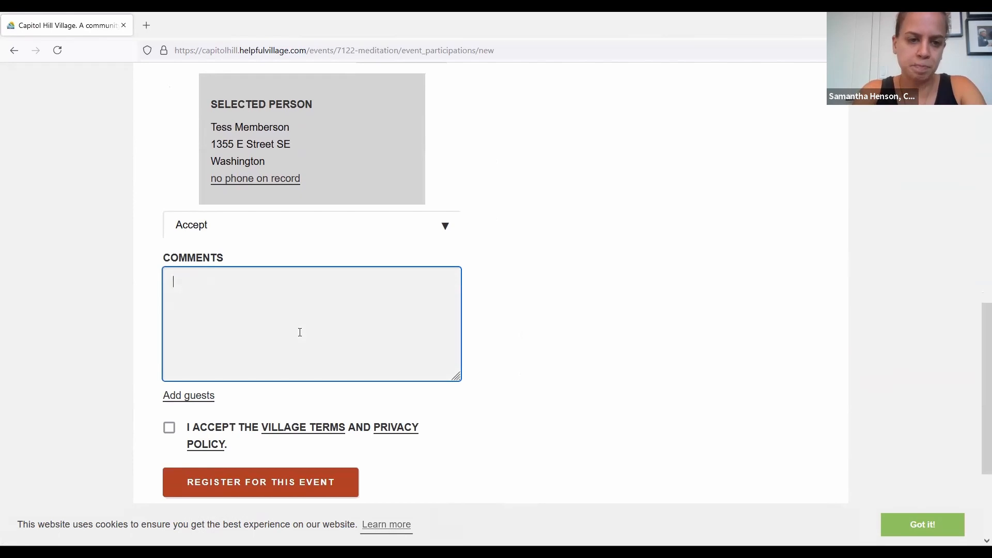
type("Tes")
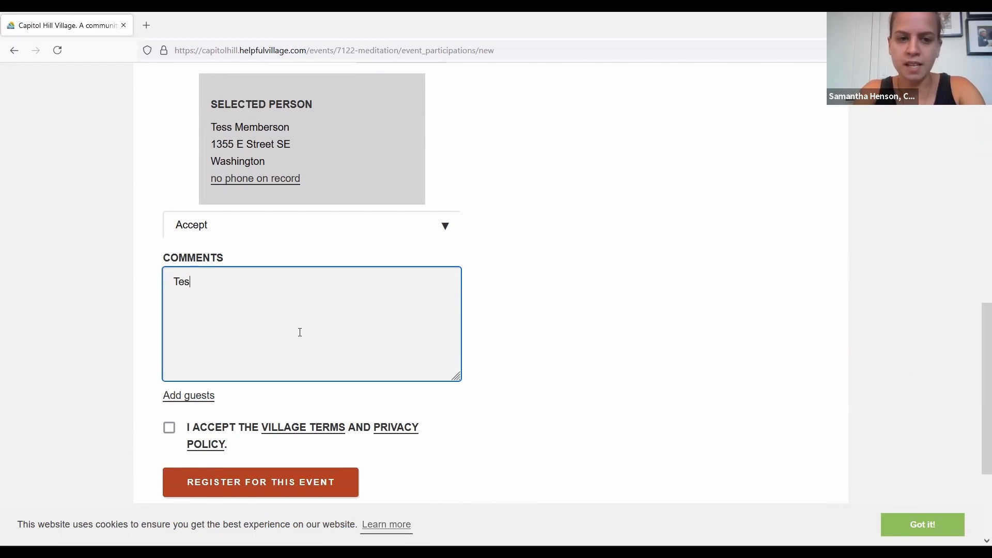
type("s will be 5 mi")
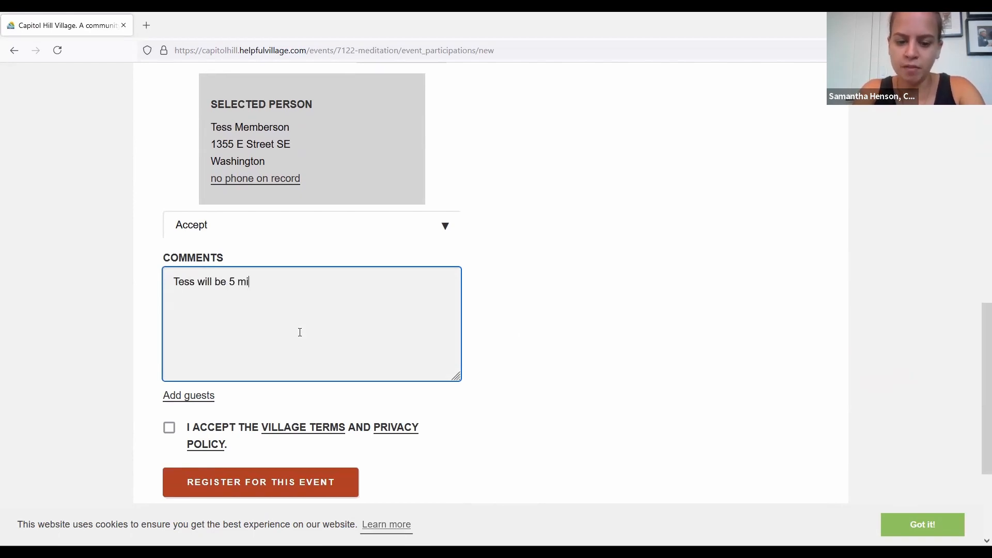
type("nutes late")
- Add guests to the Meditation registration and enter the guest's name in the first guest field
scroll(300, 332, "down", 1)
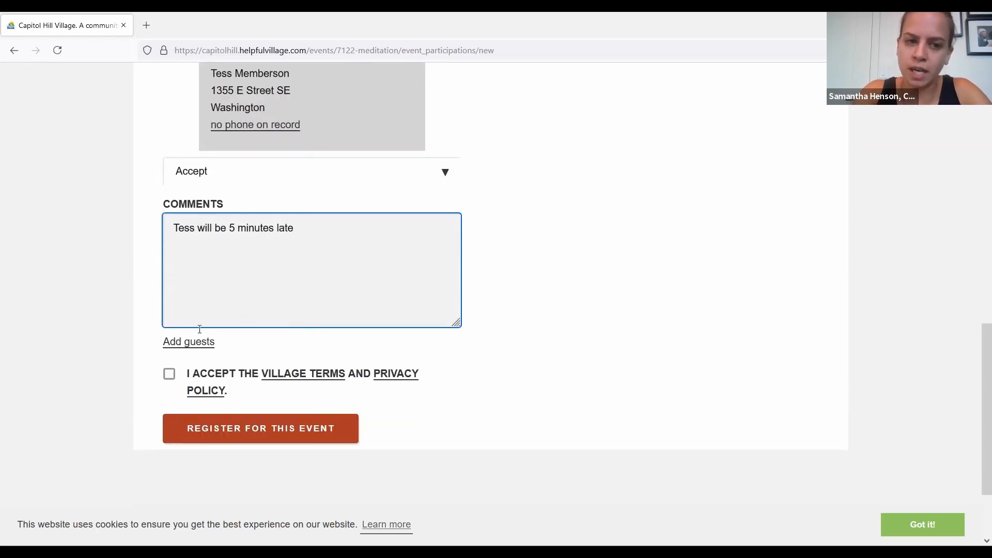
left_click(207, 343)
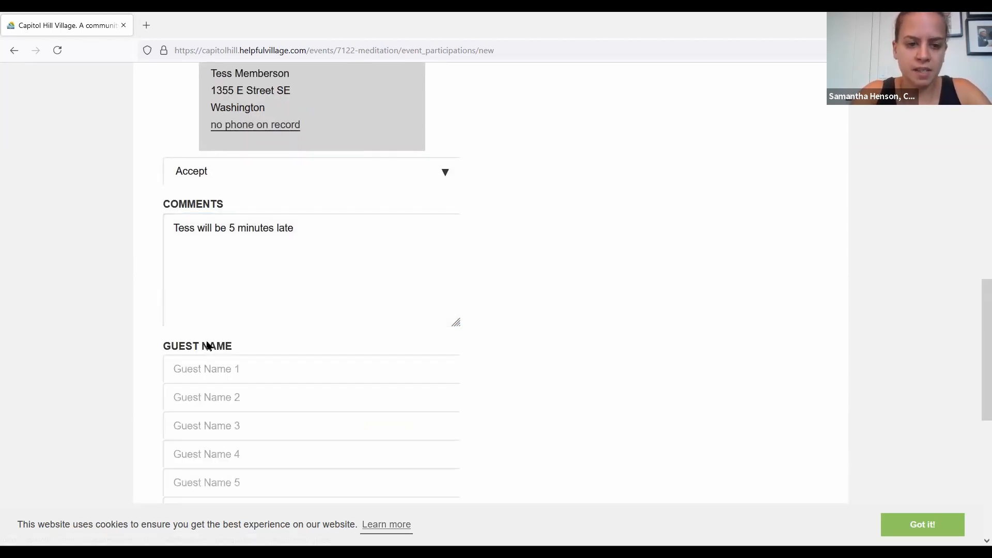
left_click(218, 374)
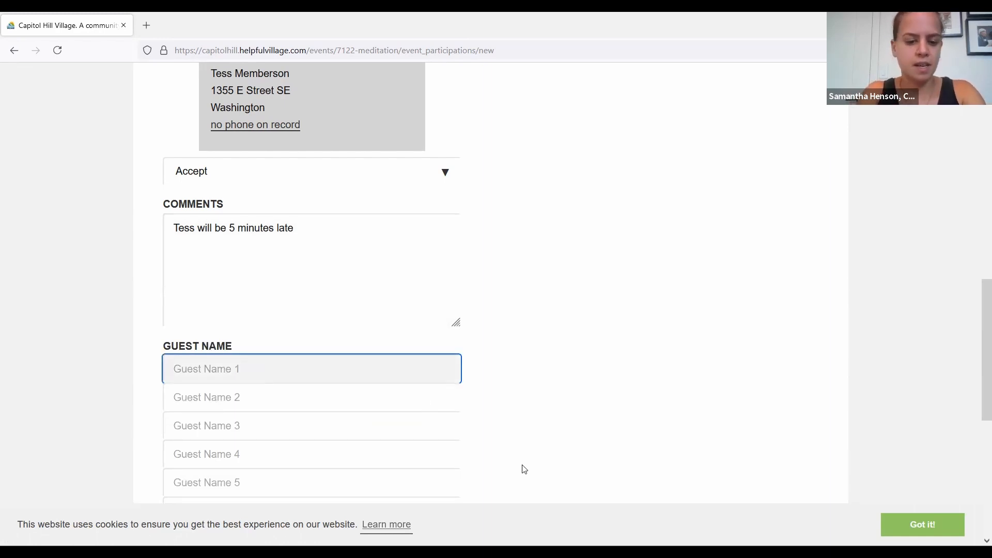
type("T")
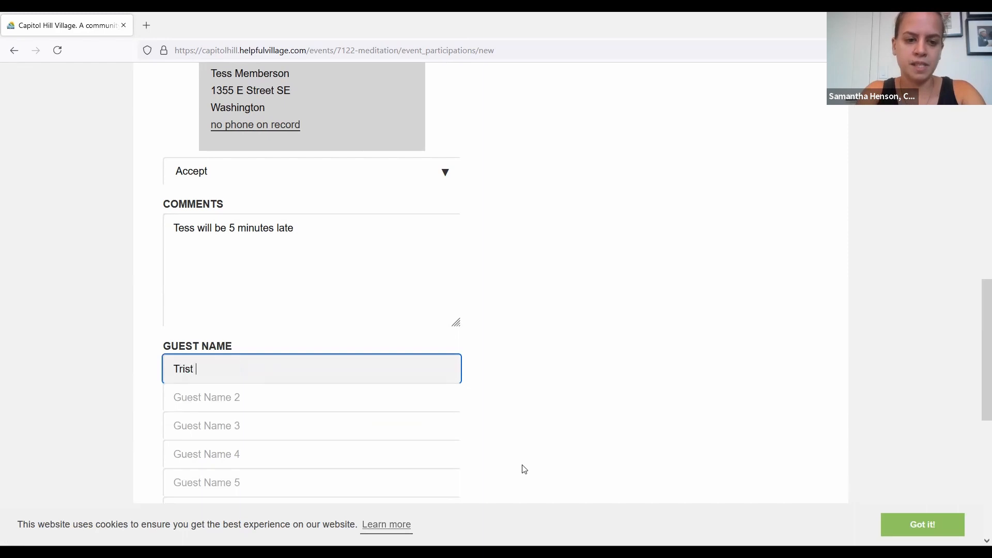
type("rish M")
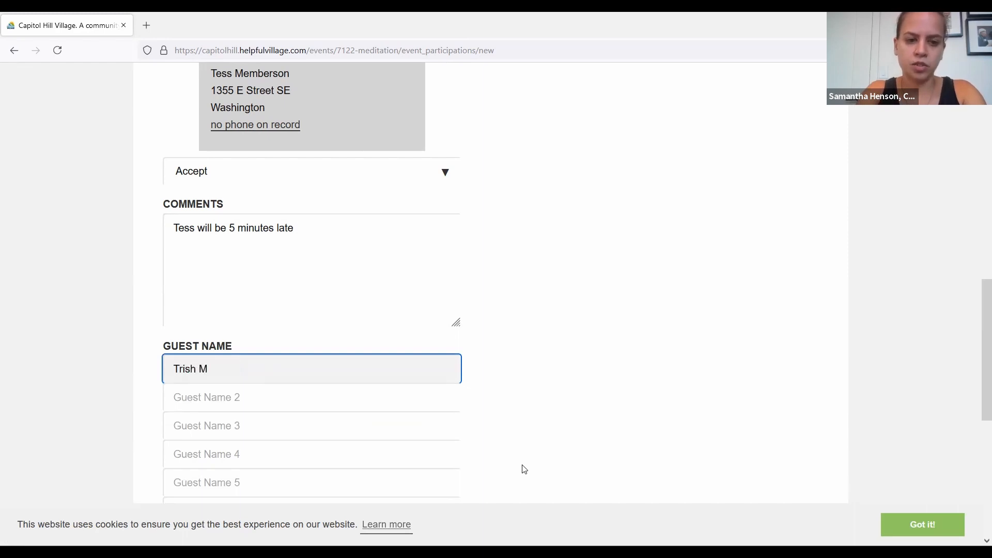
type("em")
- Review the remaining guest fields, the village terms and privacy policy acceptance and the registration submission on the Meditation form
scroll(525, 469, "down", 2)
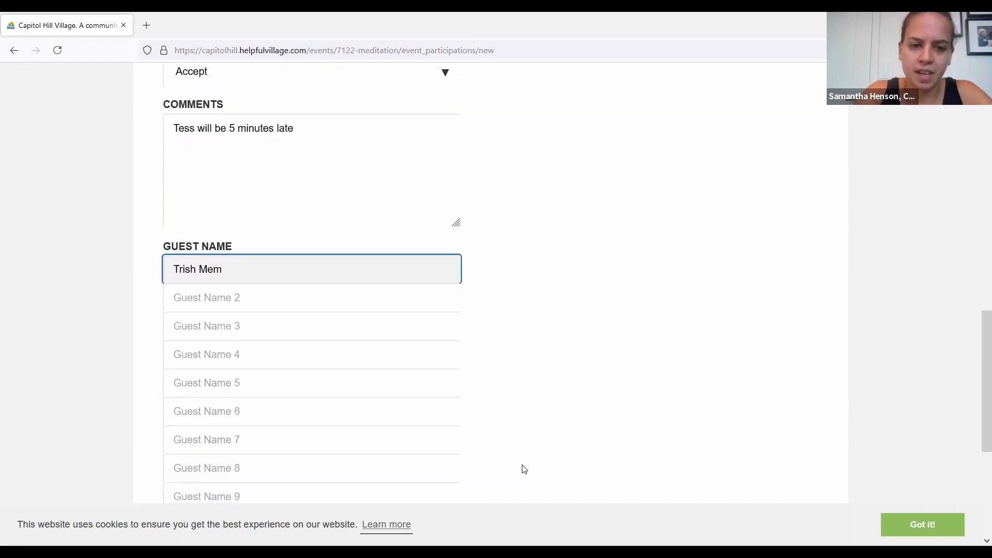
scroll(281, 291, "down", 2)
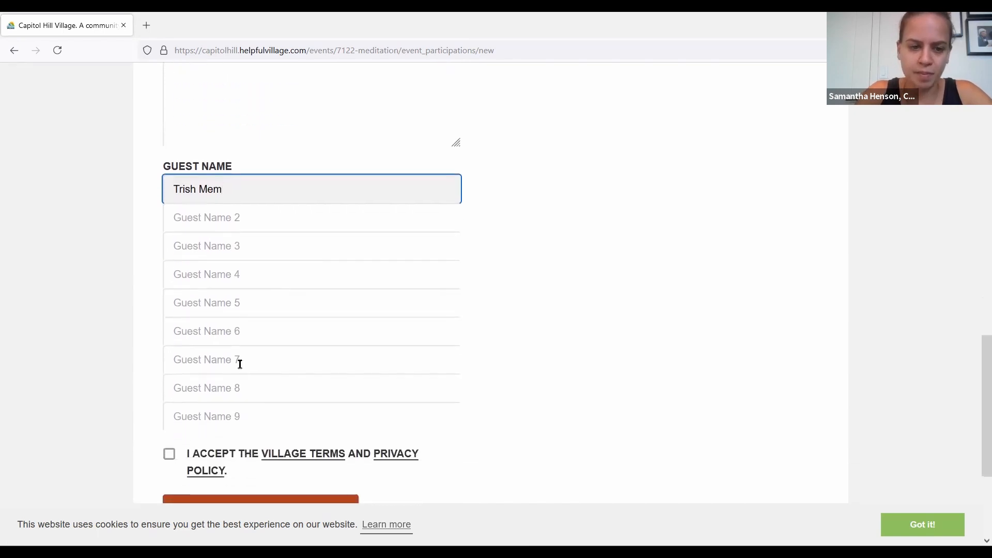
scroll(208, 458, "down", 1)
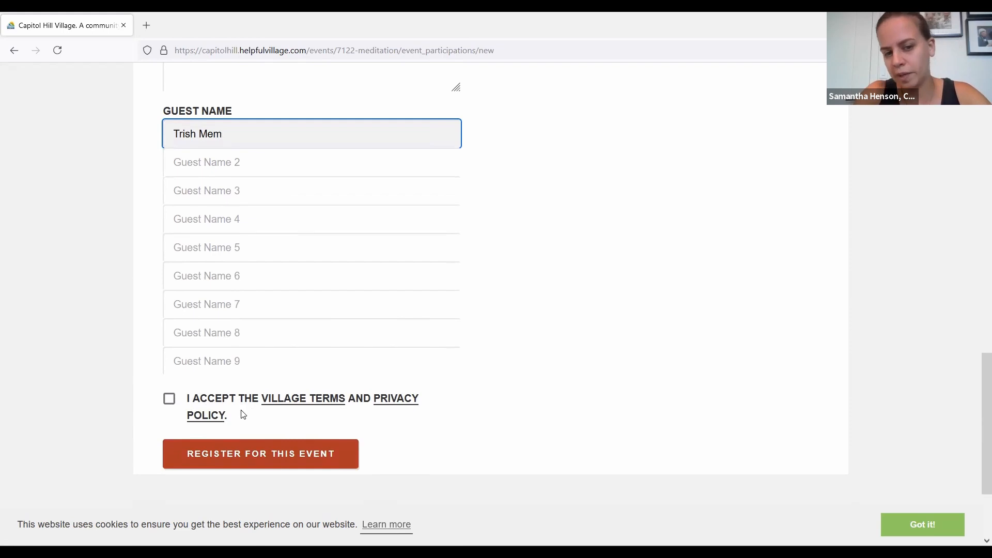
scroll(242, 415, "down", 1)
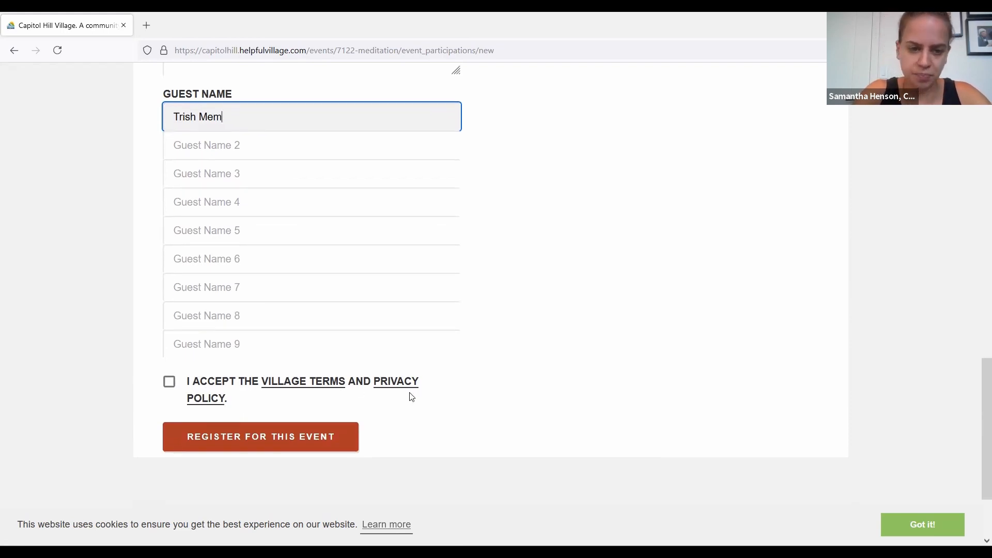
scroll(429, 411, "down", 1)
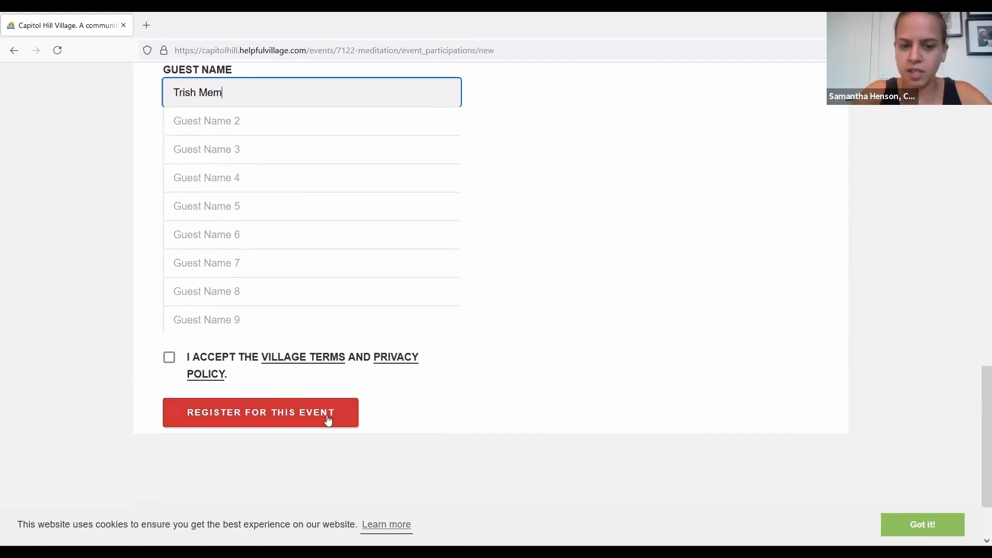
- Leave the Meditation registration without submitting it and open the events calendar
scroll(328, 421, "up", 4)
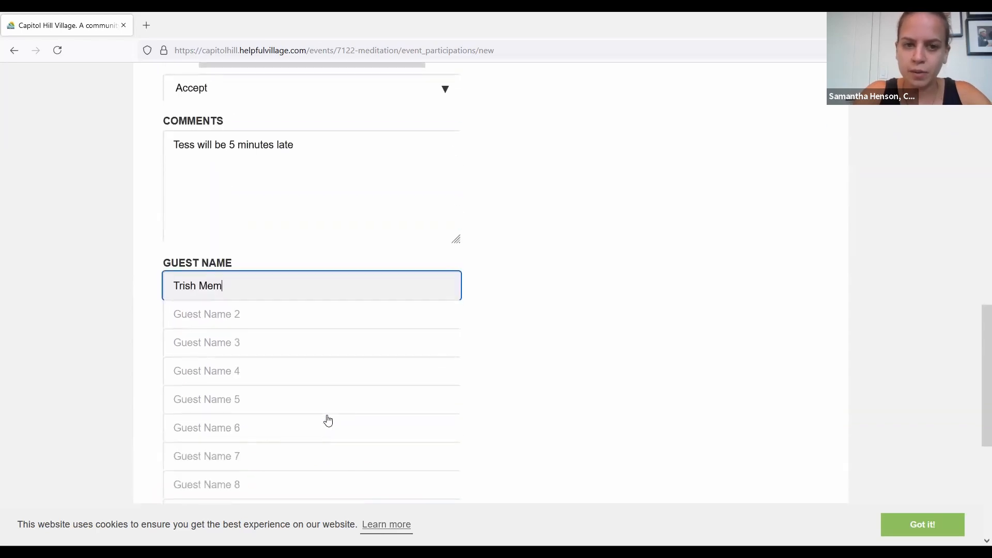
scroll(327, 415, "up", 5)
scroll(328, 414, "up", 5)
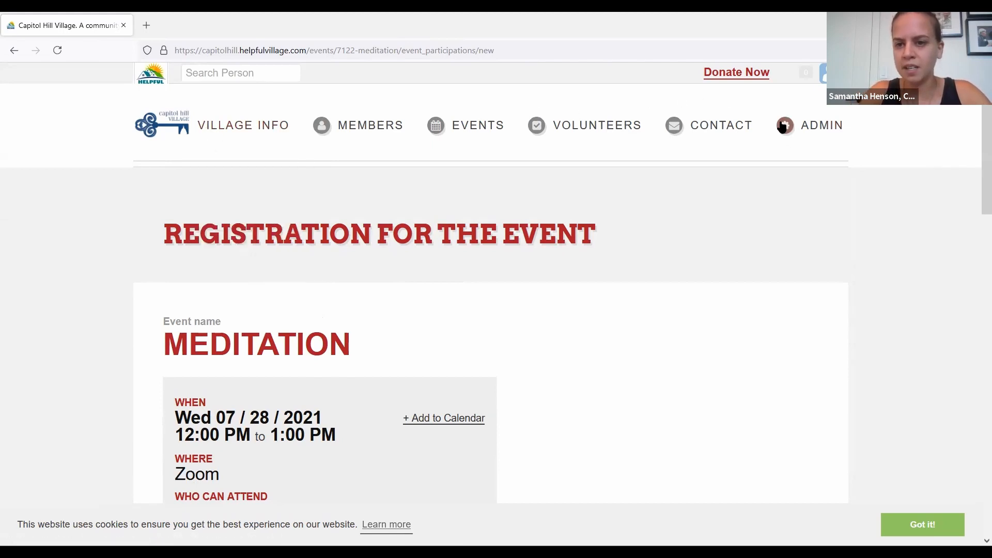
mouse_move(783, 126)
mouse_move(472, 130)
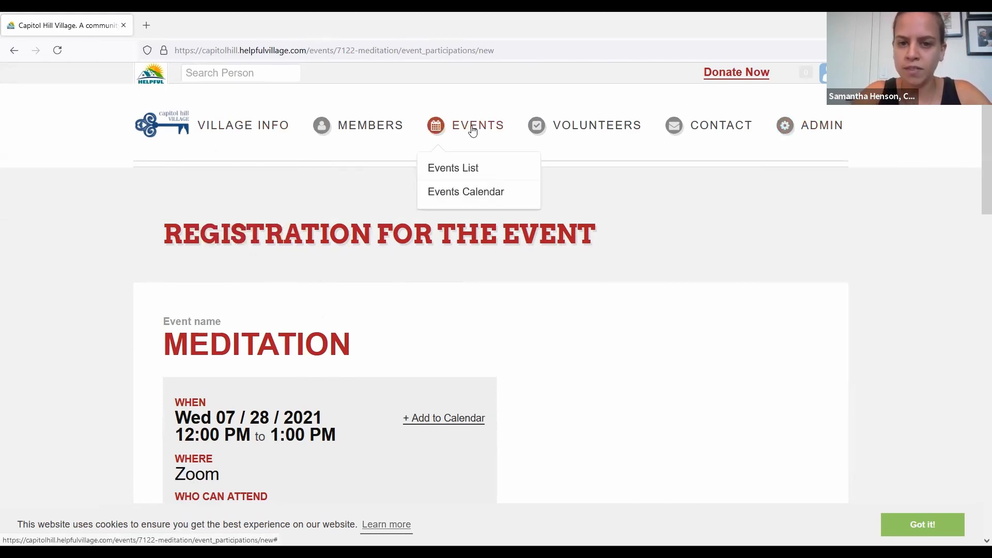
left_click(458, 197)
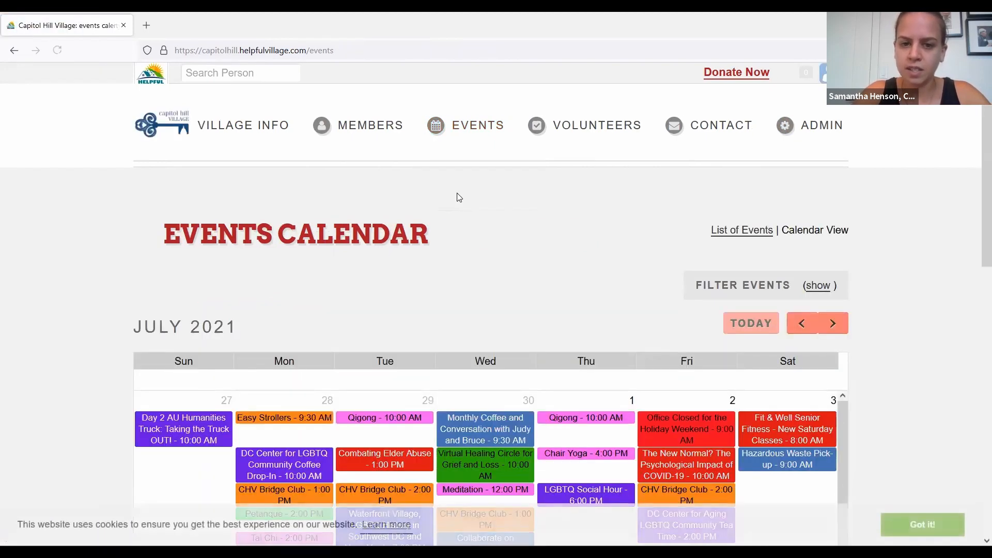
- Look over the first weeks of July 2021 and advance the events calendar to August 2021
scroll(458, 197, "down", 3)
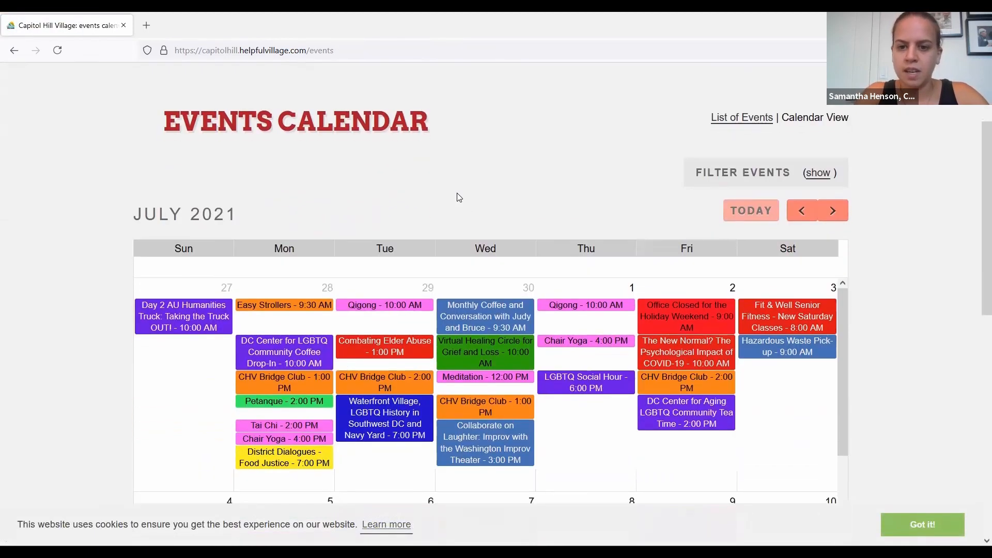
scroll(42, 434, "down", 2)
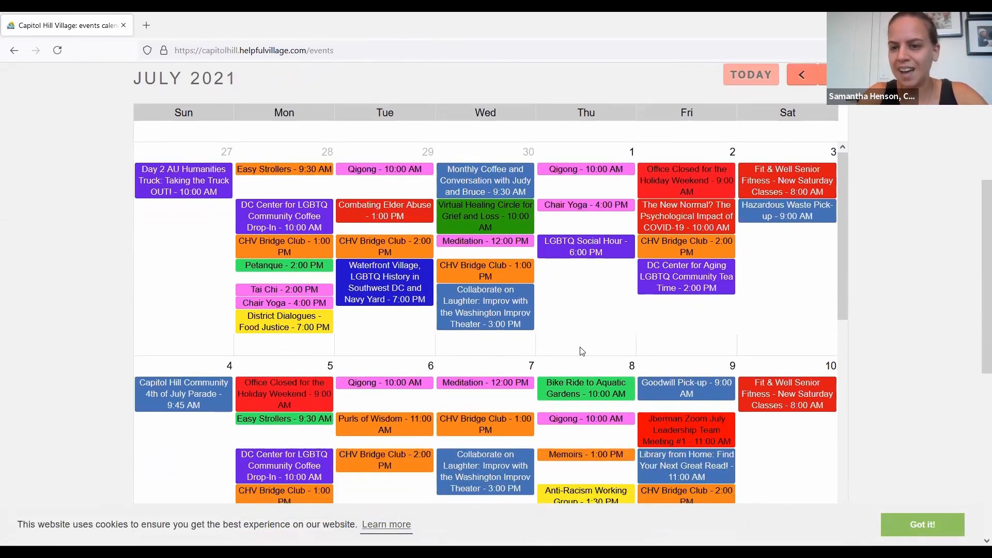
scroll(566, 347, "down", 1)
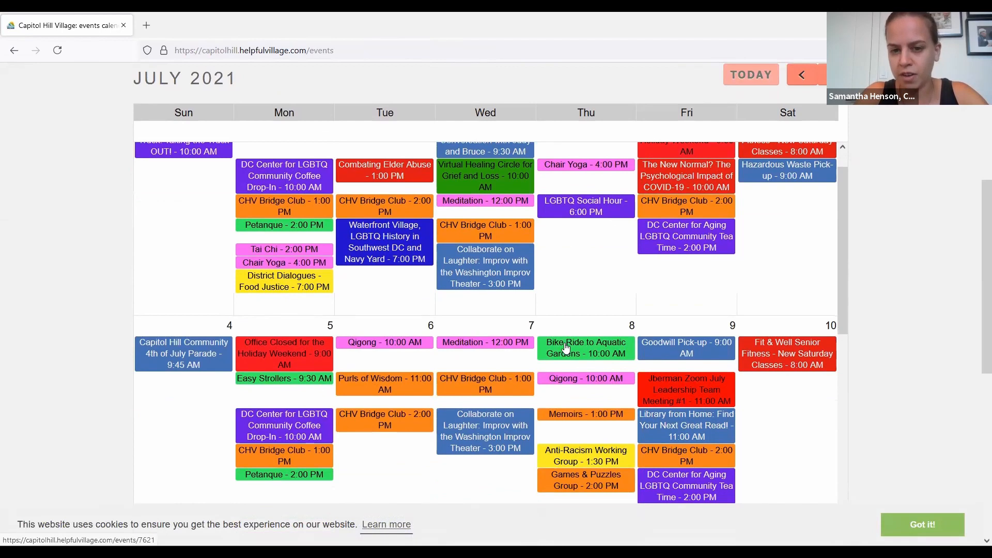
scroll(591, 296, "up", 4)
scroll(589, 296, "down", 5)
scroll(588, 295, "up", 4)
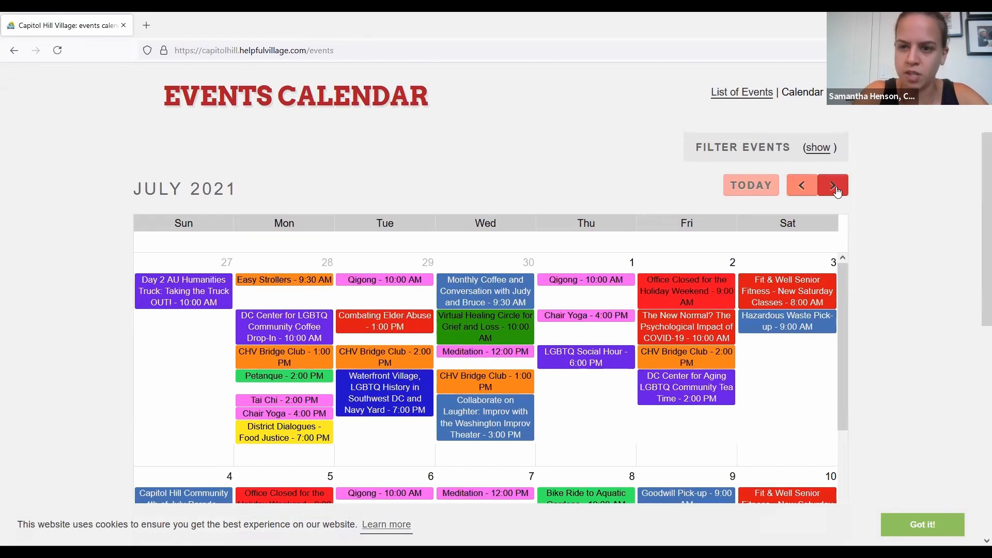
left_click(834, 186)
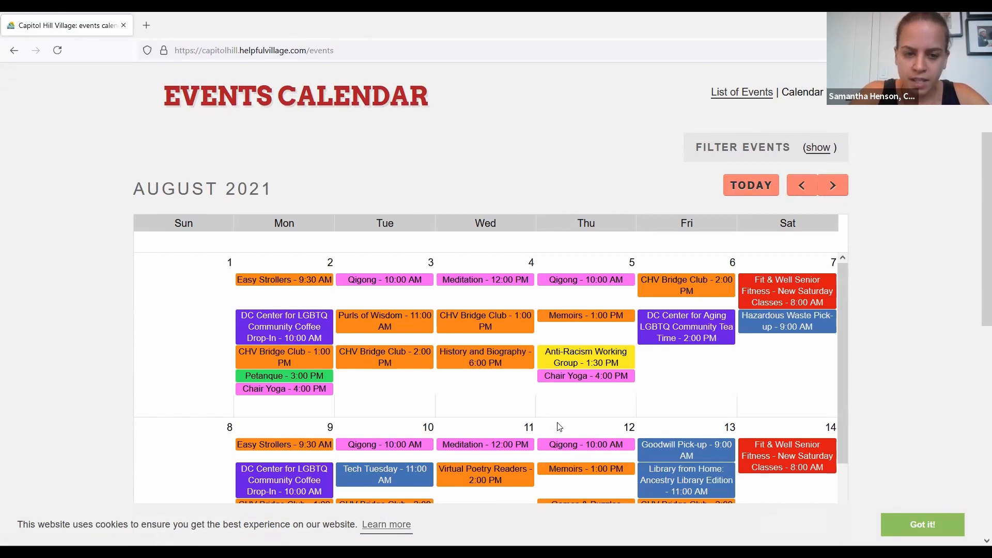
- Open the Chair Yoga event on Monday, August 2 and start a registration for it
left_click(314, 393)
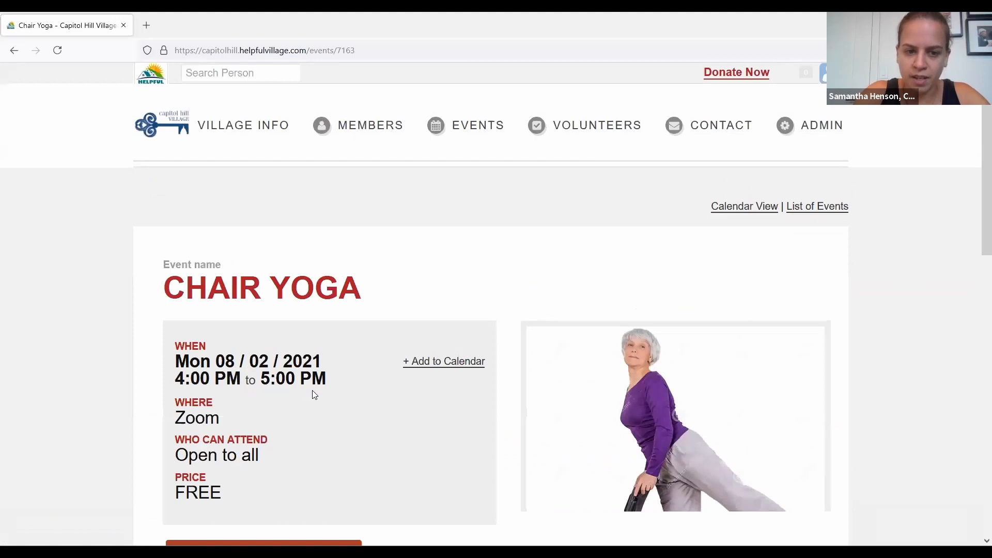
scroll(313, 395, "down", 3)
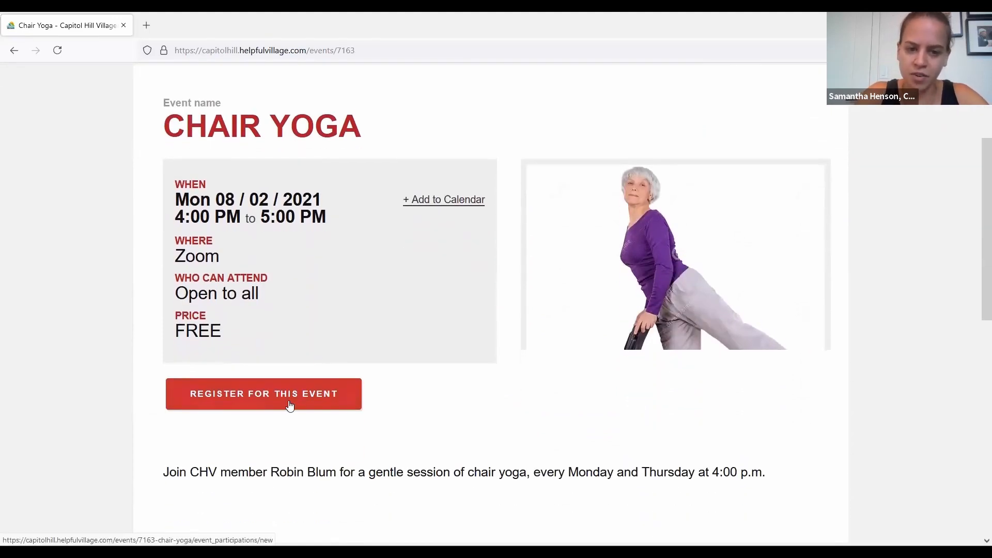
left_click(289, 405)
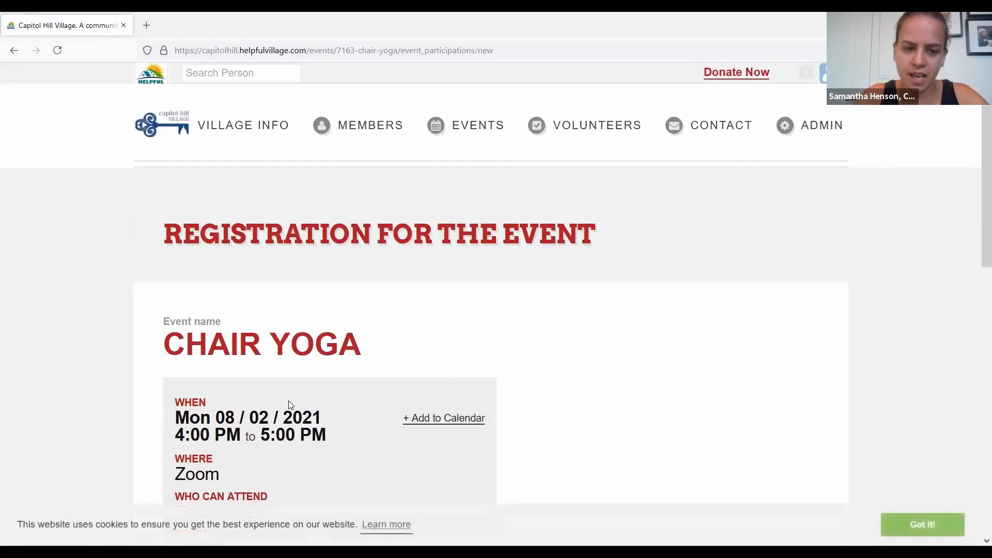
scroll(289, 405, "down", 3)
scroll(289, 404, "down", 5)
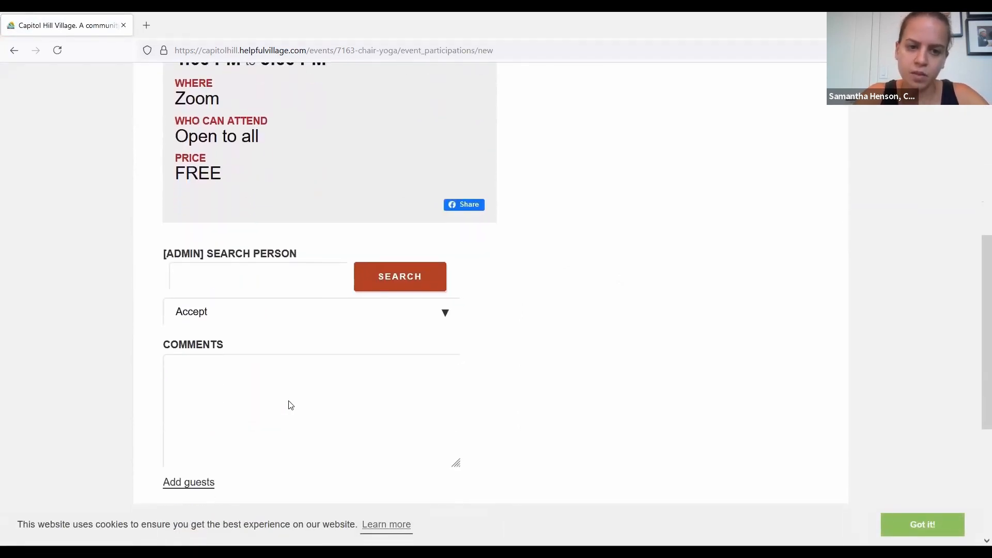
- Search for the member with "mem" and select the match that has an address for the Chair Yoga registration
left_click(276, 280)
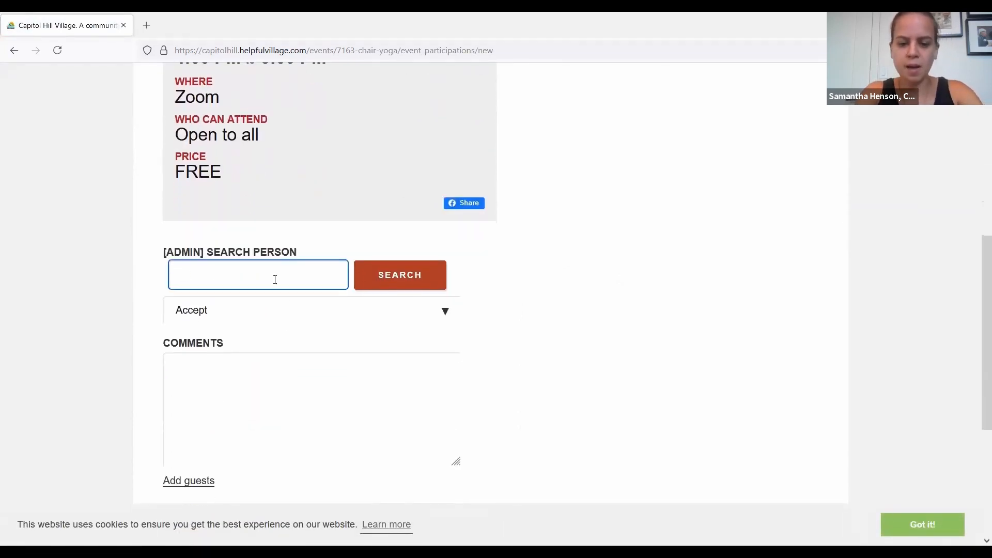
type("mem")
left_click(414, 274)
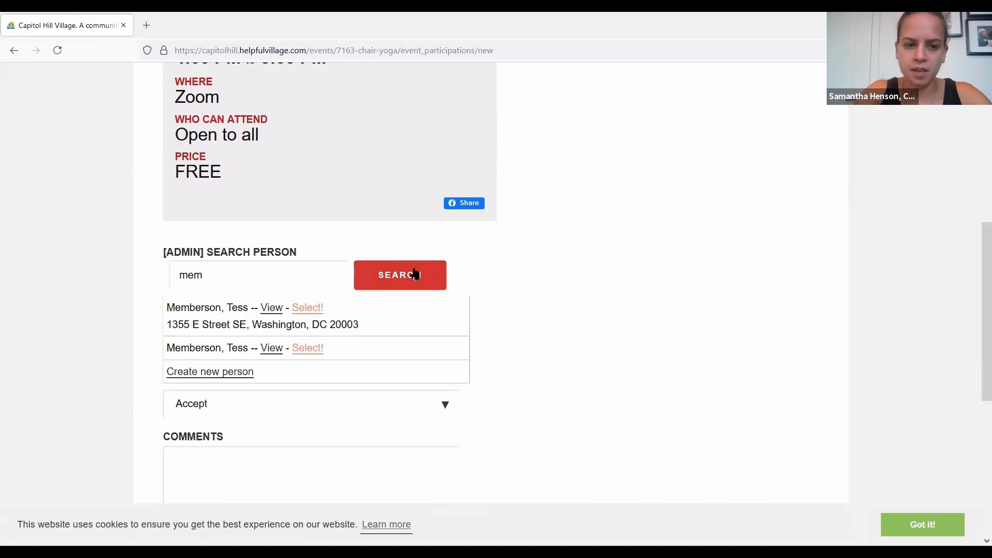
left_click(305, 308)
- Add the comment "first time doing chair yoga!" to the registration and review the completed form
scroll(304, 306, "down", 4)
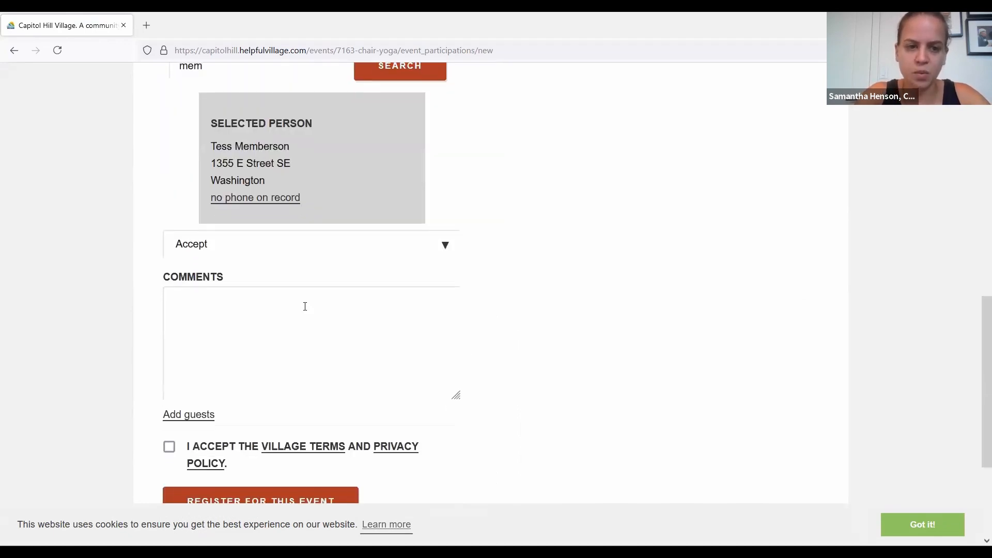
left_click(283, 336)
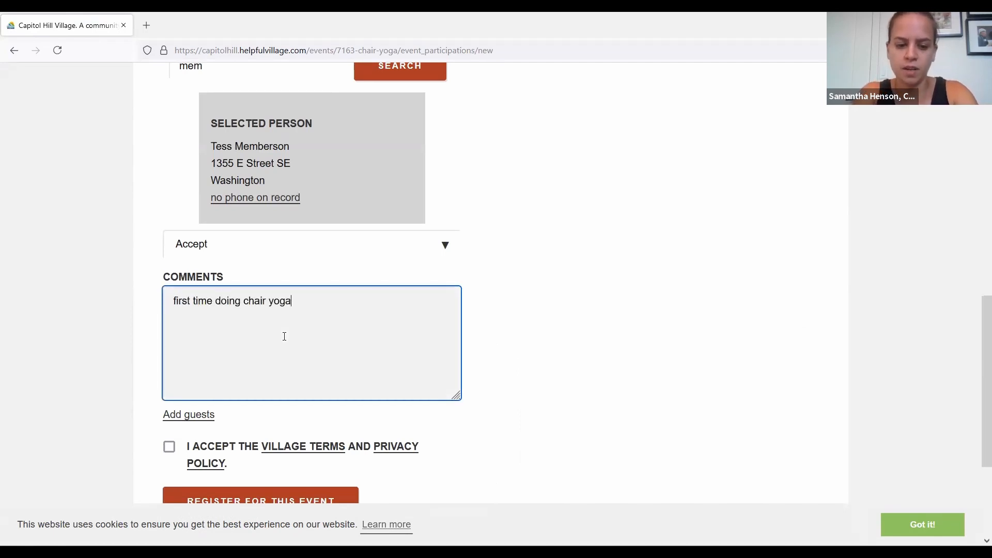
scroll(284, 336, "down", 2)
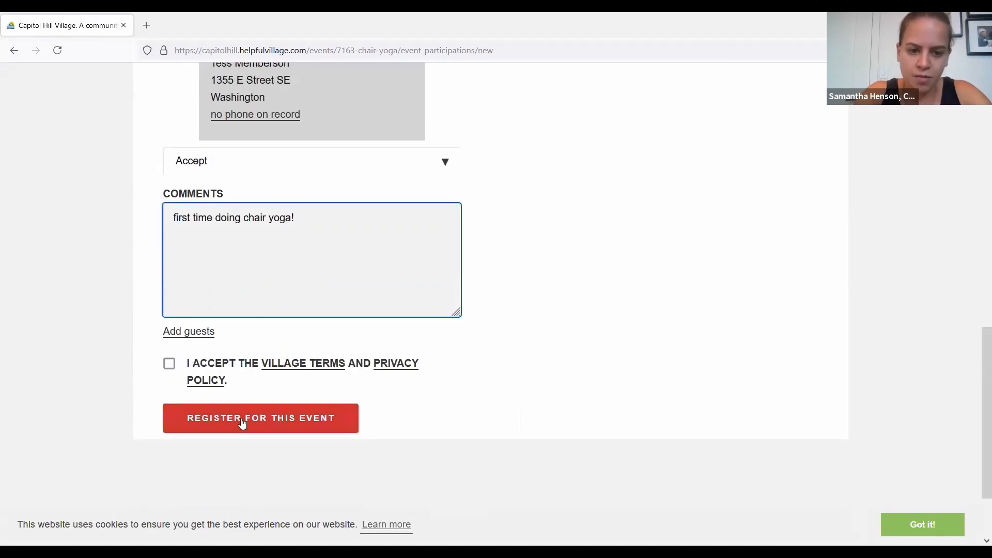
scroll(241, 421, "up", 3)
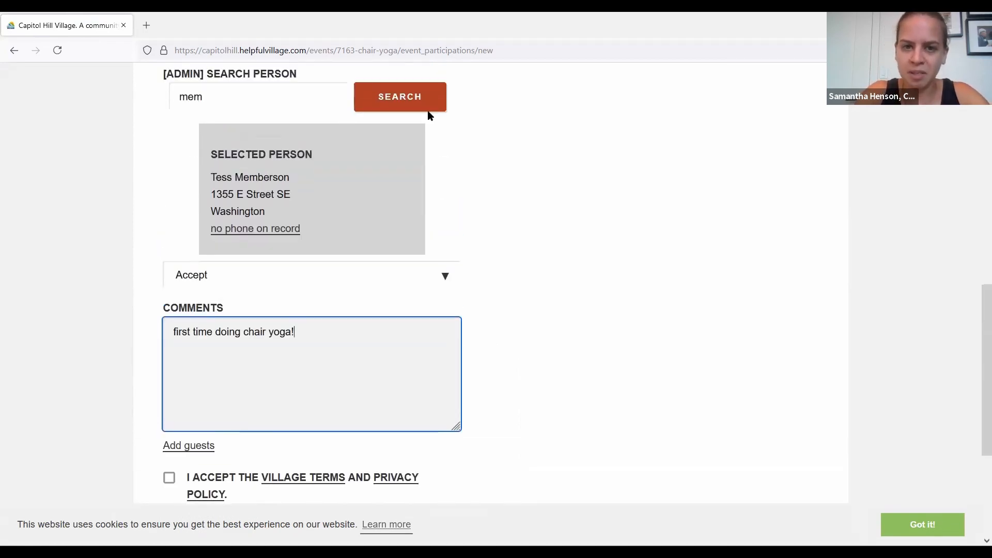